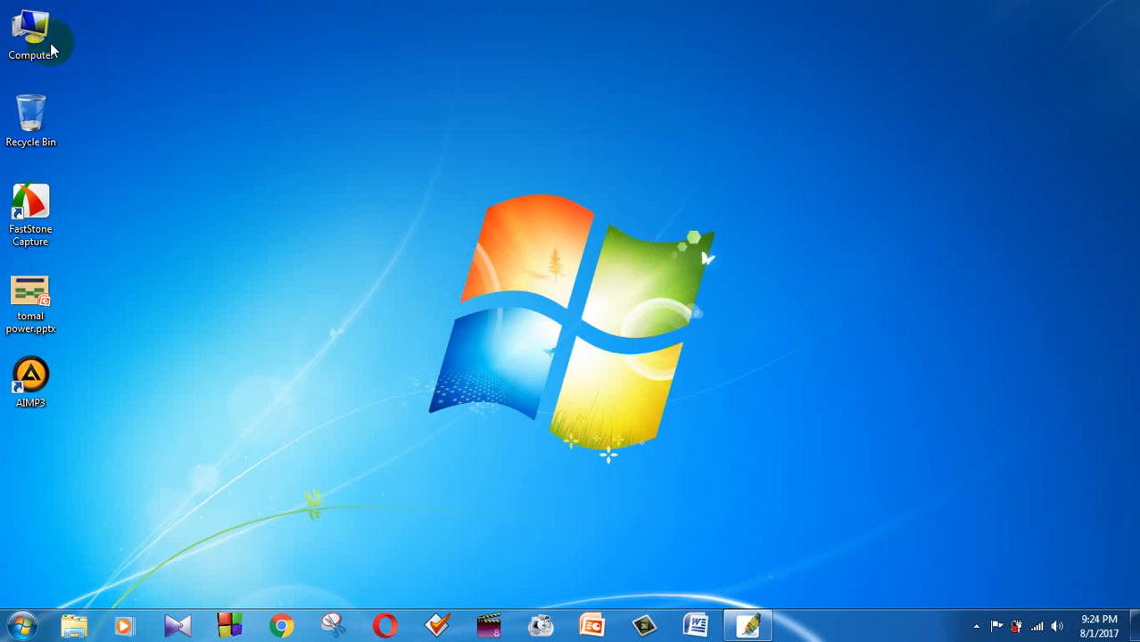
Switch to Adobe Photoshop and draw a large elliptical selection around the middle of the blank canvas
drag(382, 111, 979, 492)
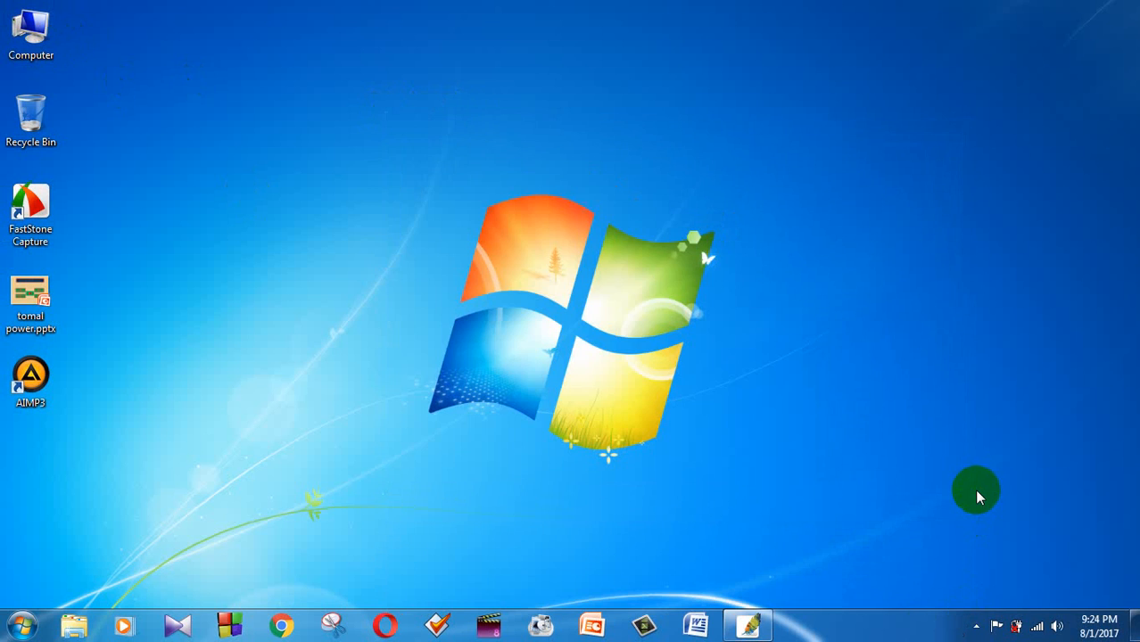
click(747, 629)
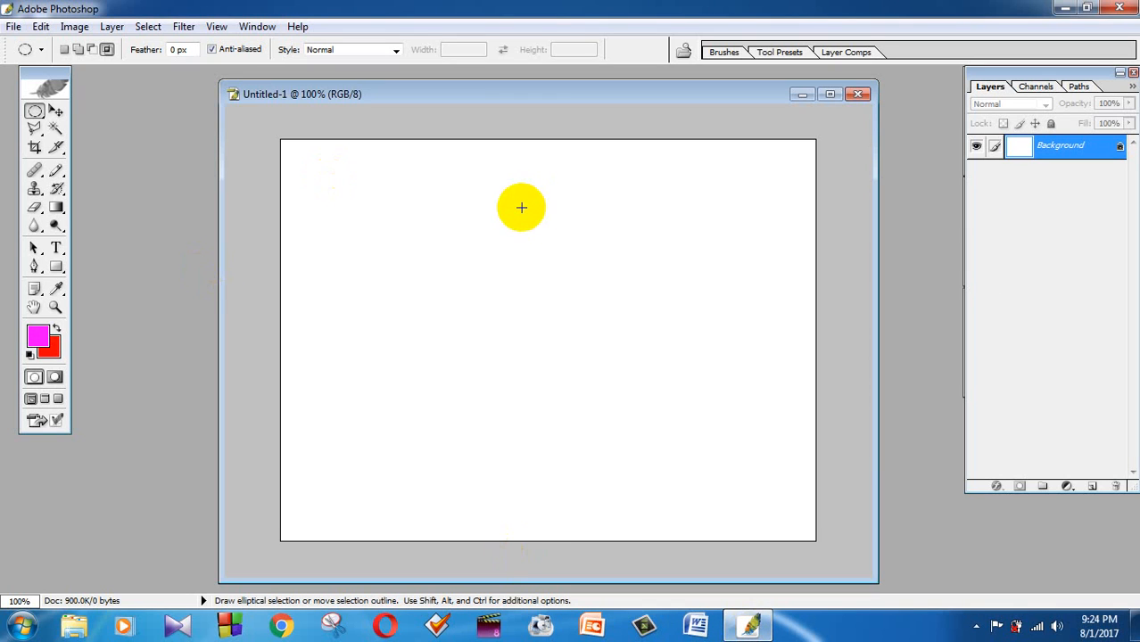
drag(362, 176, 670, 462)
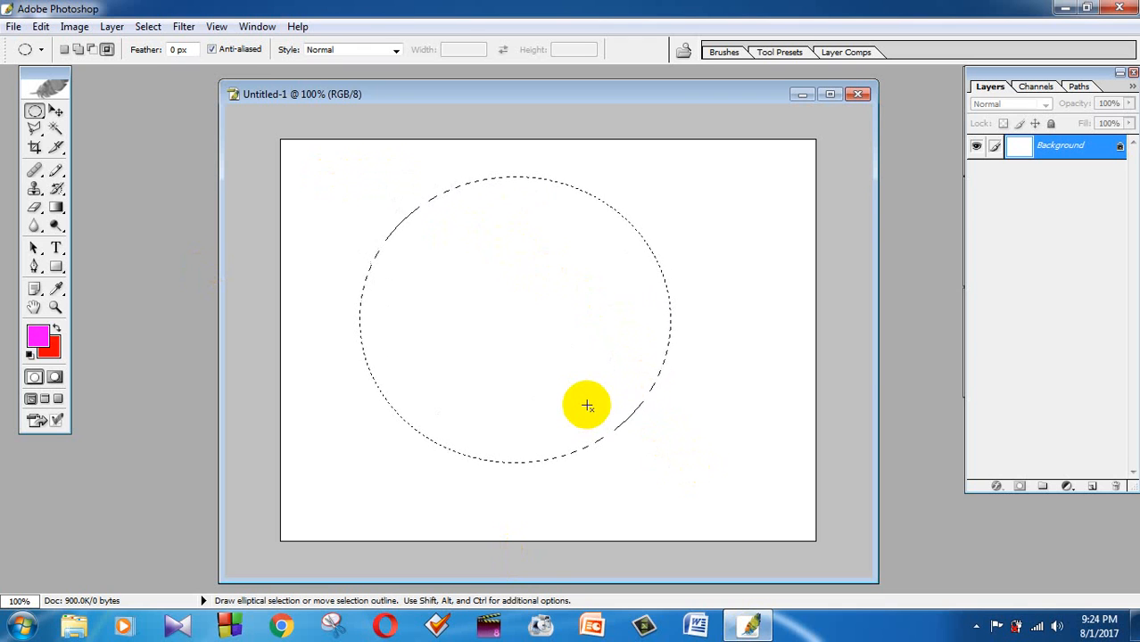
Fill the elliptical selection on the Background layer with the magenta foreground colour and deselect it
key(alt+BackSpace)
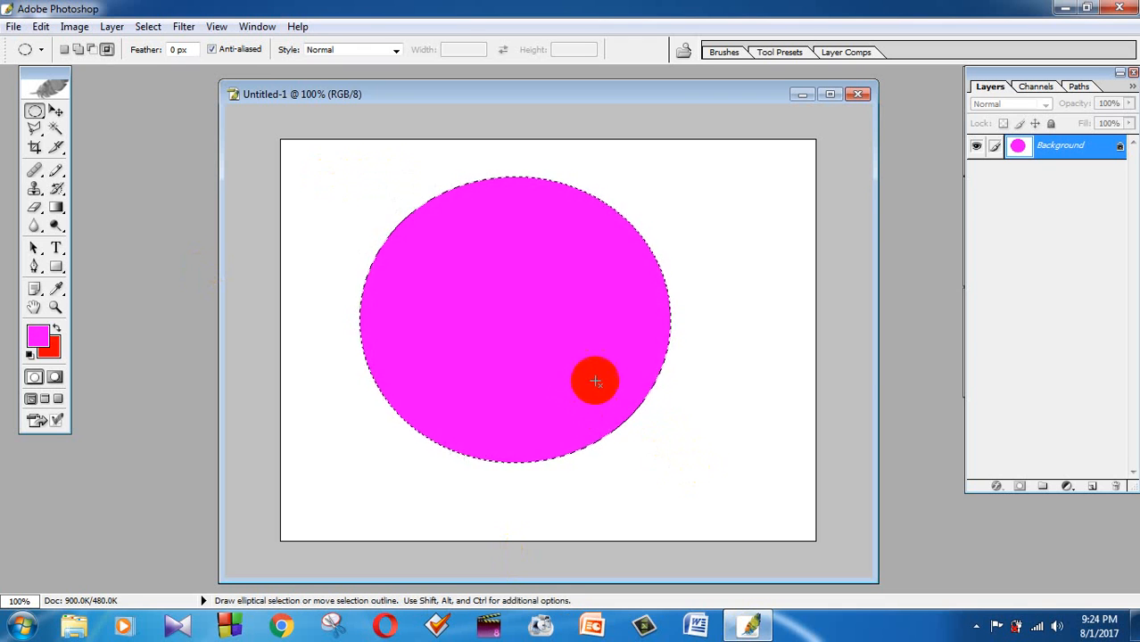
click(677, 281)
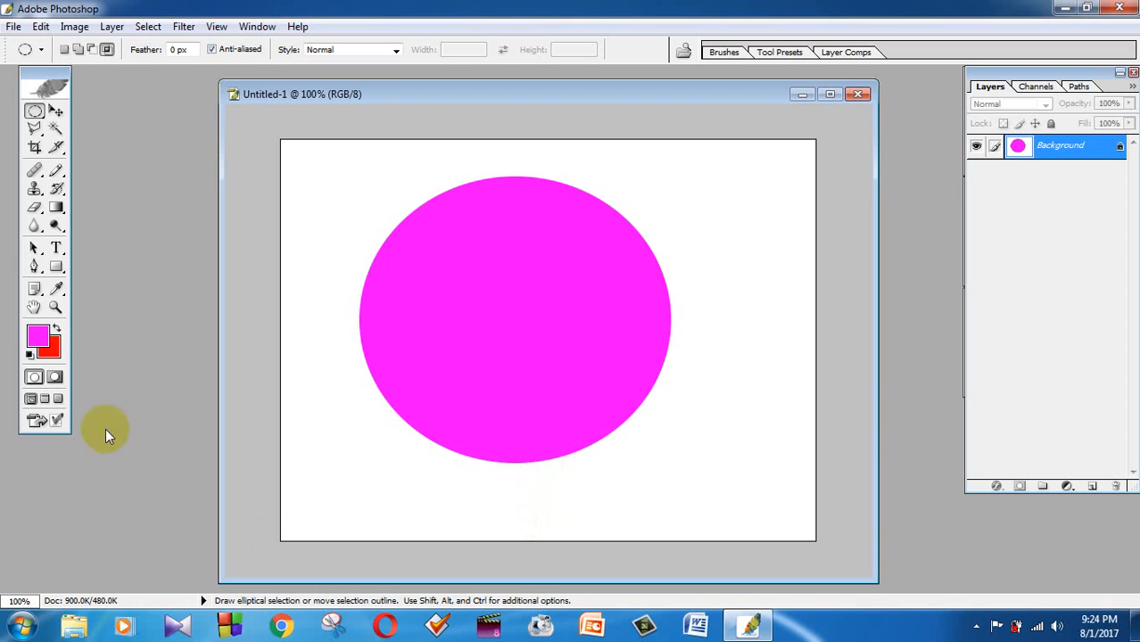
Try a narrow elliptical selection beside the magenta circle and two rectangular selections overlapping it
click(36, 113)
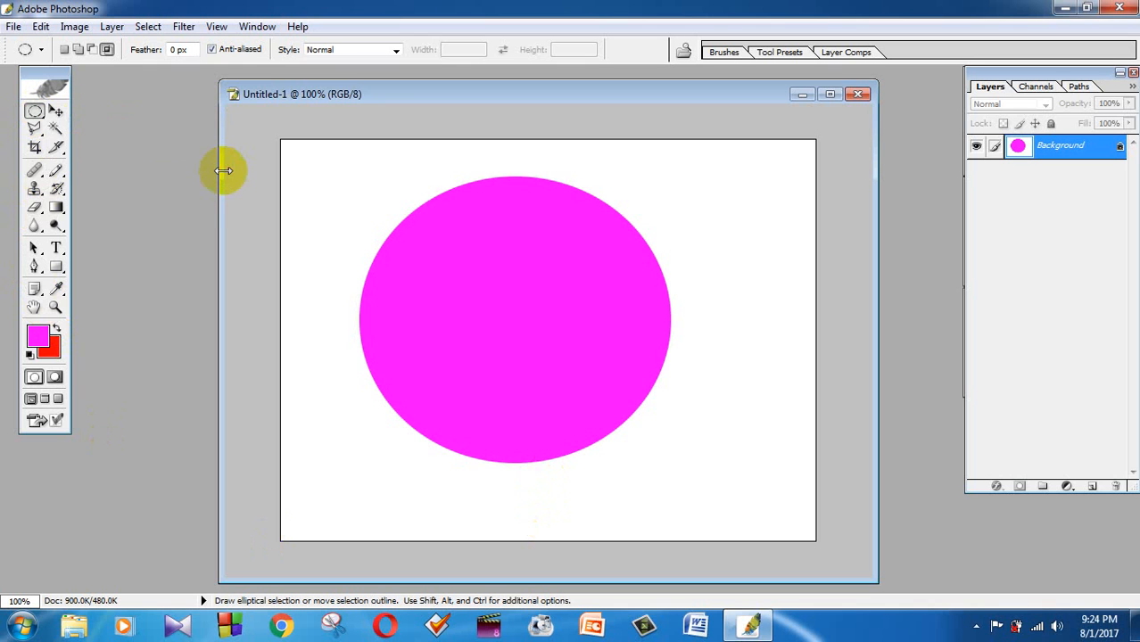
drag(348, 179, 302, 383)
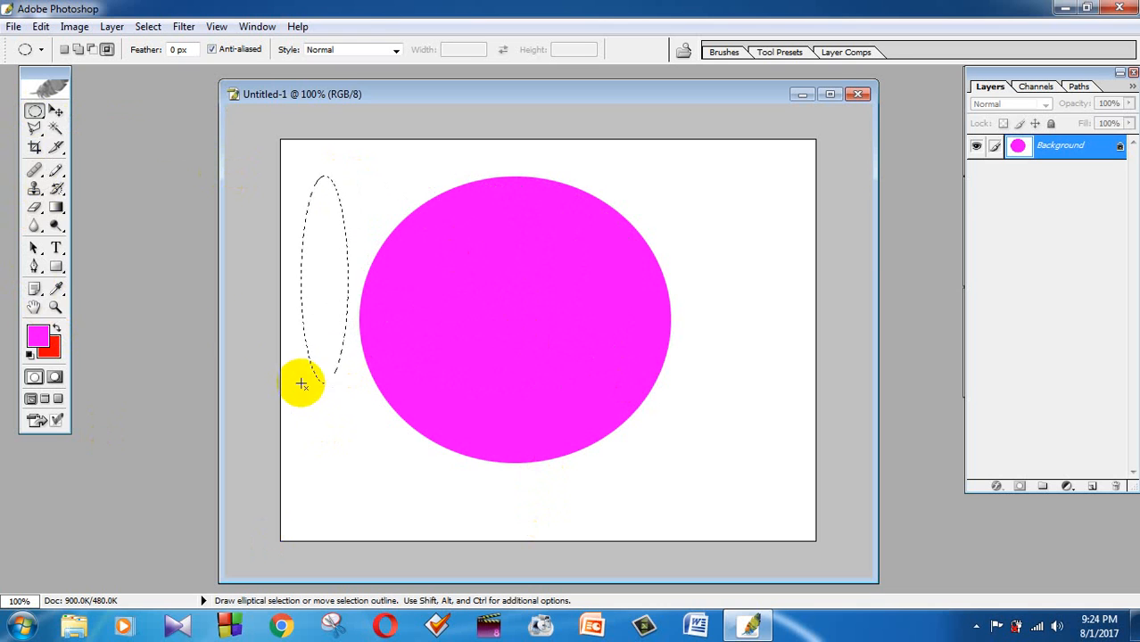
click(36, 114)
click(125, 110)
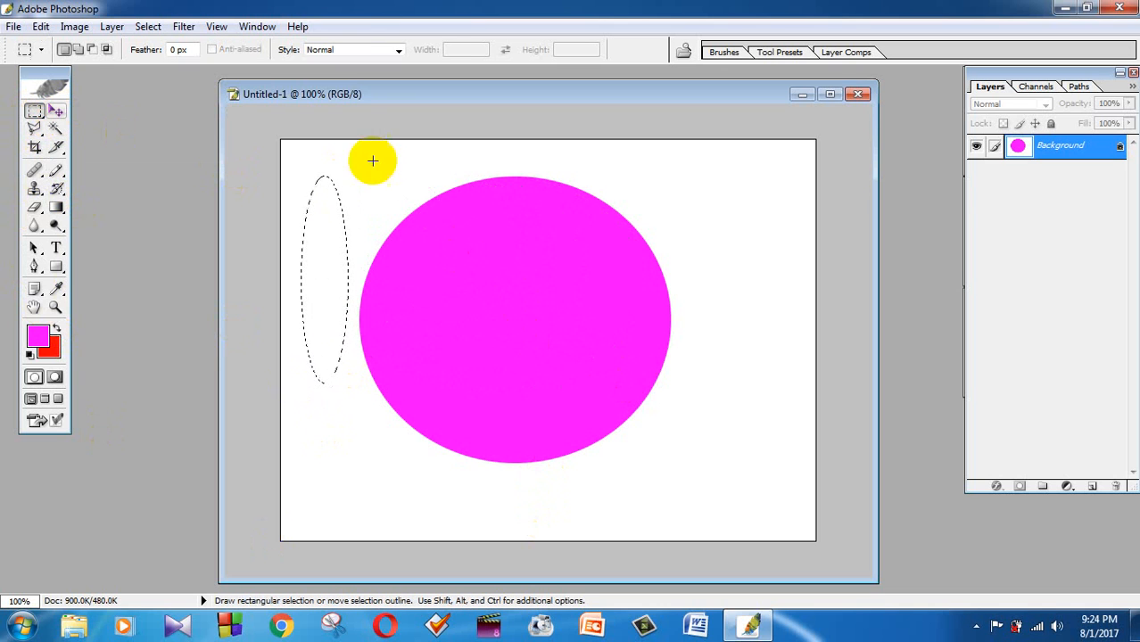
drag(618, 170, 801, 332)
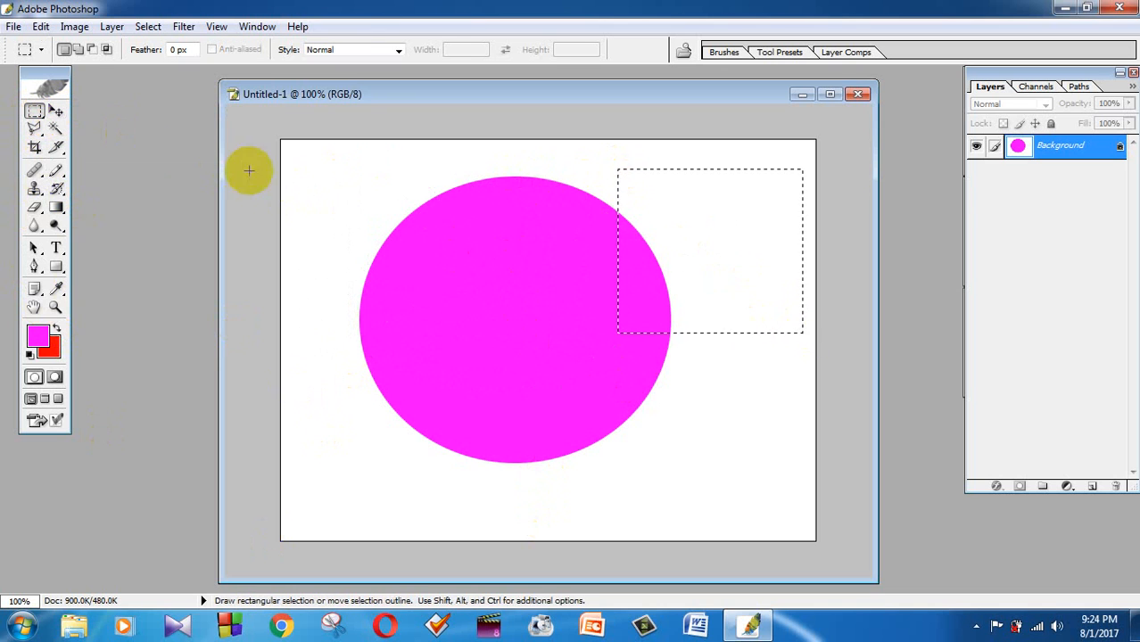
drag(437, 180, 590, 469)
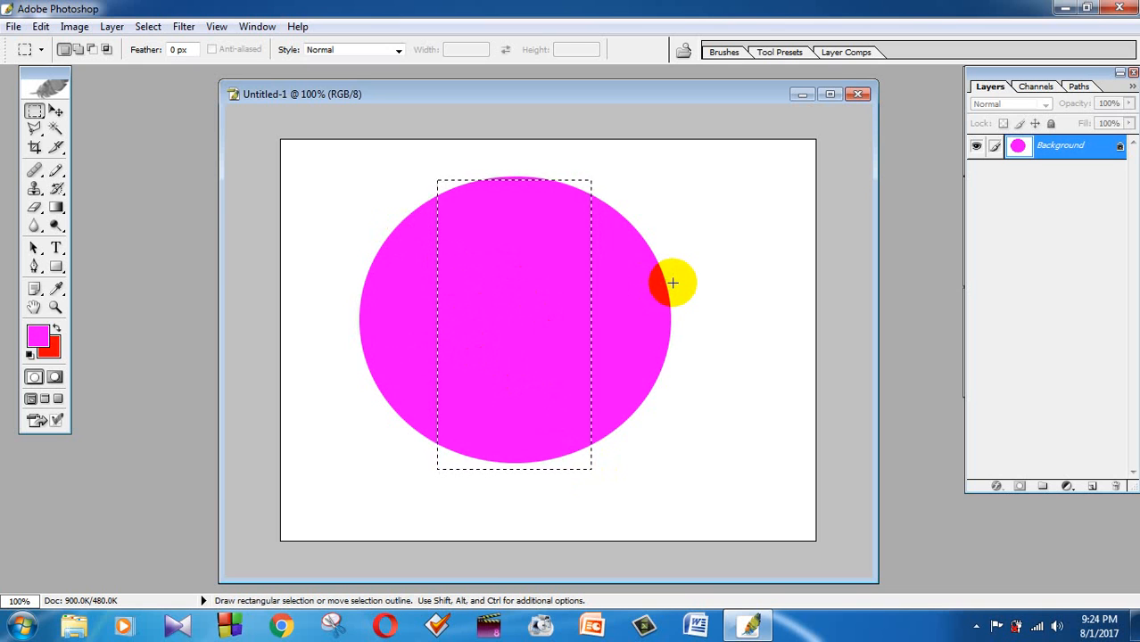
Undo the trial selections, the deselection and the magenta fill, back to the large elliptical selection
key(ctrl+alt+z)
key(ctrl+alt+z)
key(ctrl+alt+z)
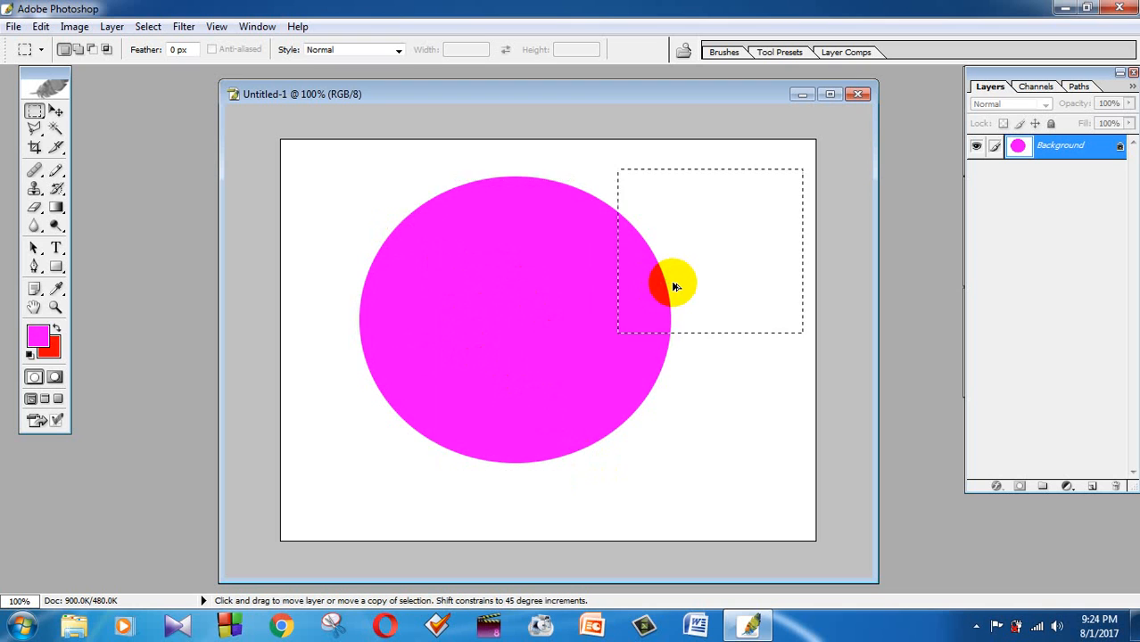
key(ctrl+alt+z)
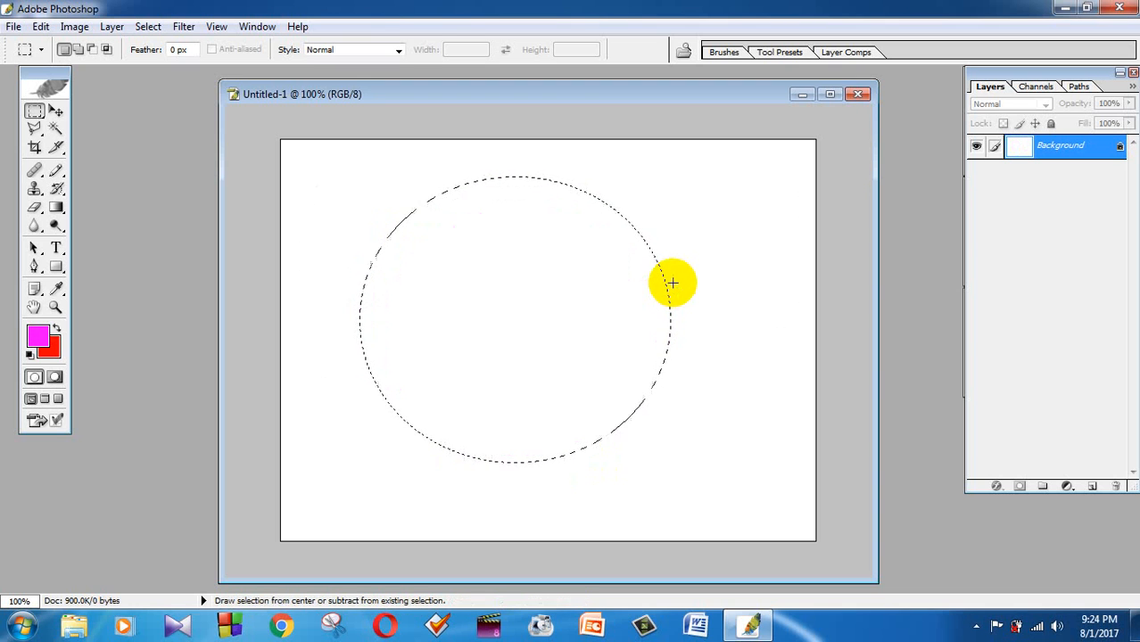
Add a new layer, shift the elliptical selection closer to the canvas centre and fill it with magenta
click(1093, 487)
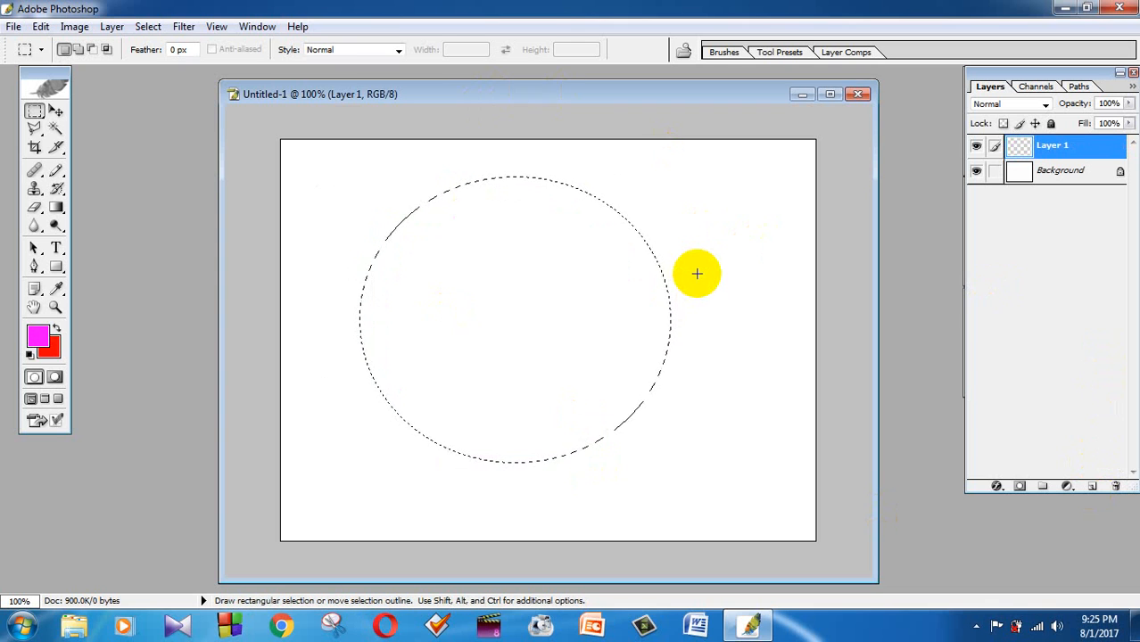
drag(530, 304, 554, 330)
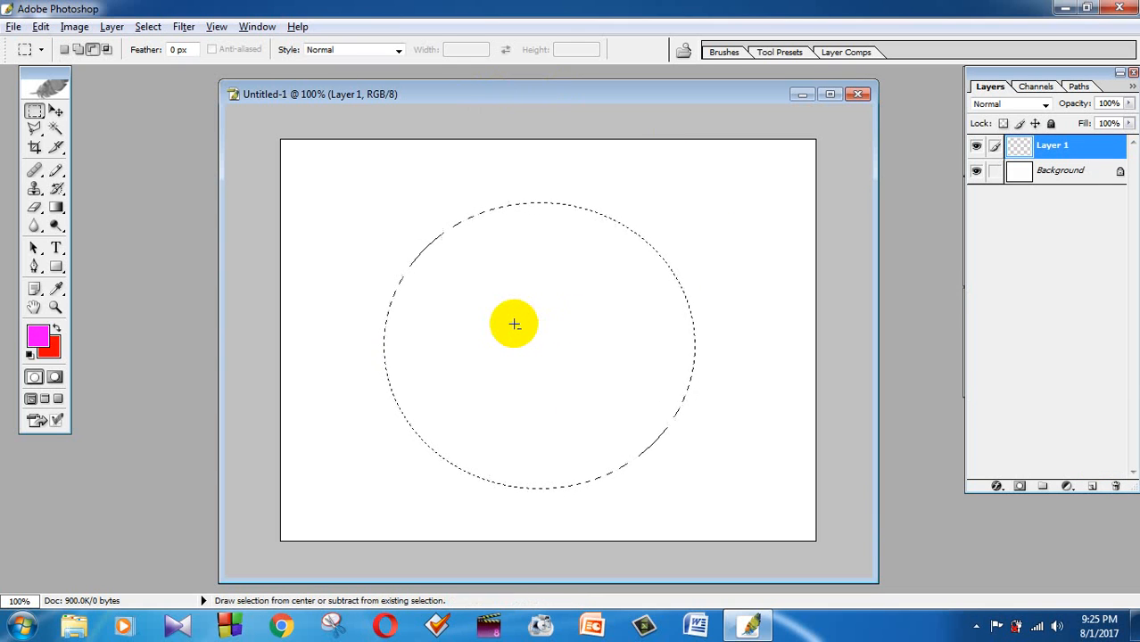
key(alt+BackSpace)
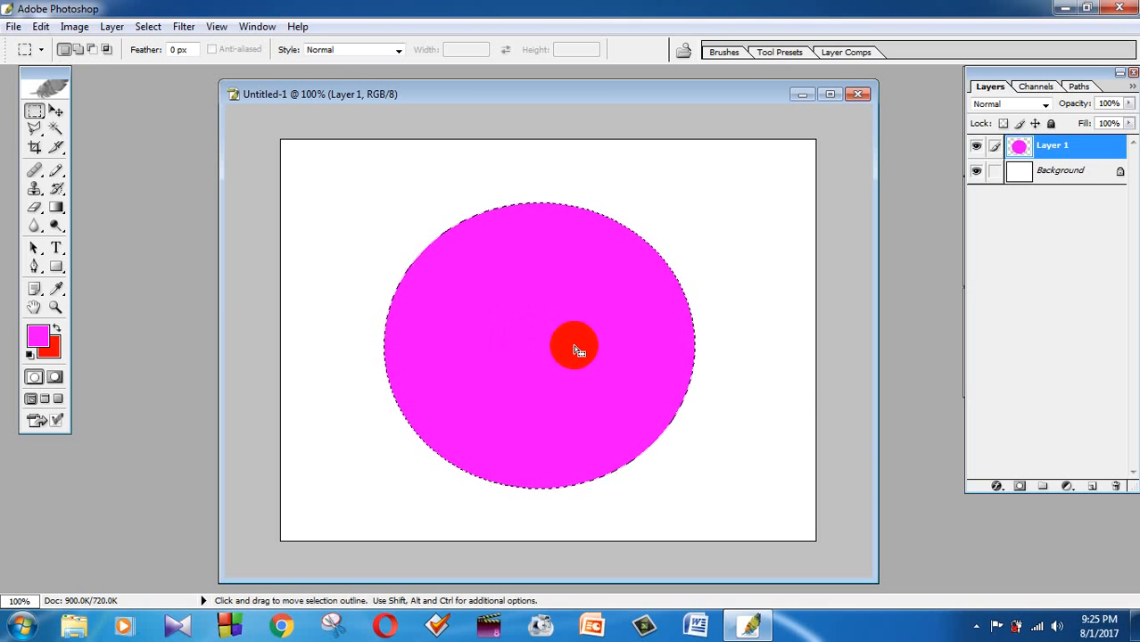
Add a second new layer, fill the same elliptical selection with the red background colour and deselect
click(1088, 487)
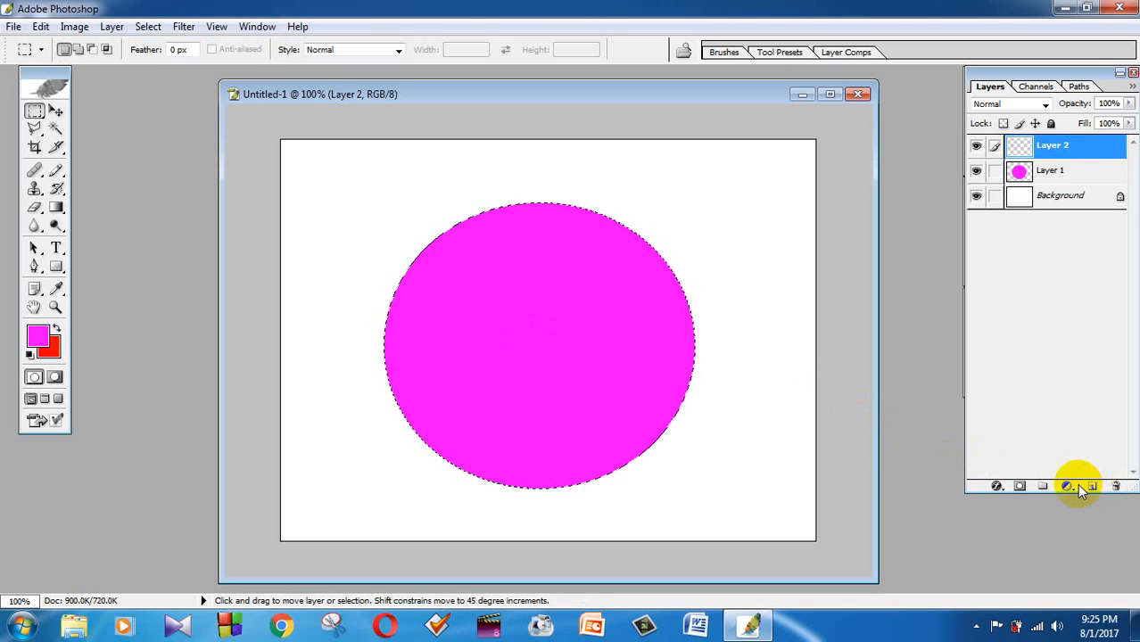
key(ctrl+BackSpace)
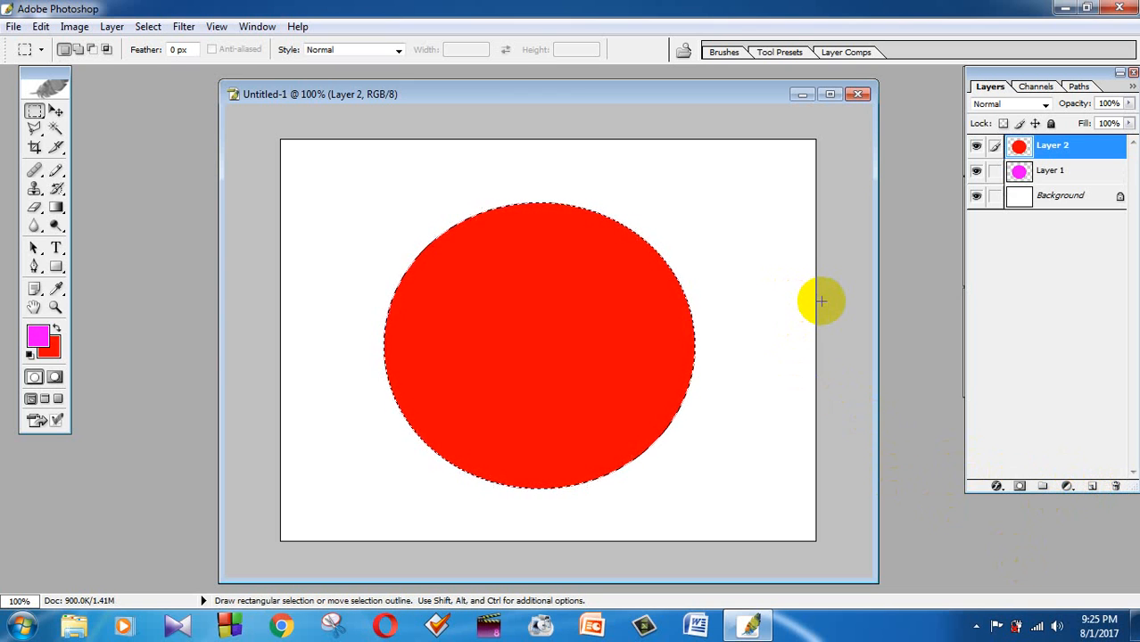
key(ctrl)
key(ctrl+d)
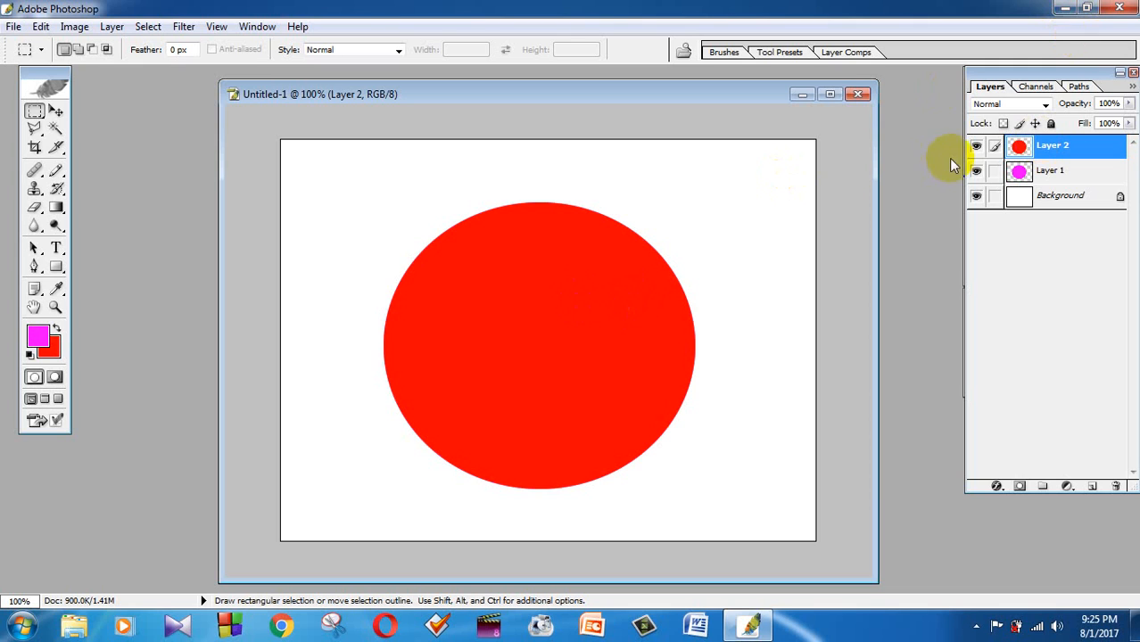
Toggle Layer 2's visibility off and on to compare the red circle with the magenta circle beneath it
click(976, 147)
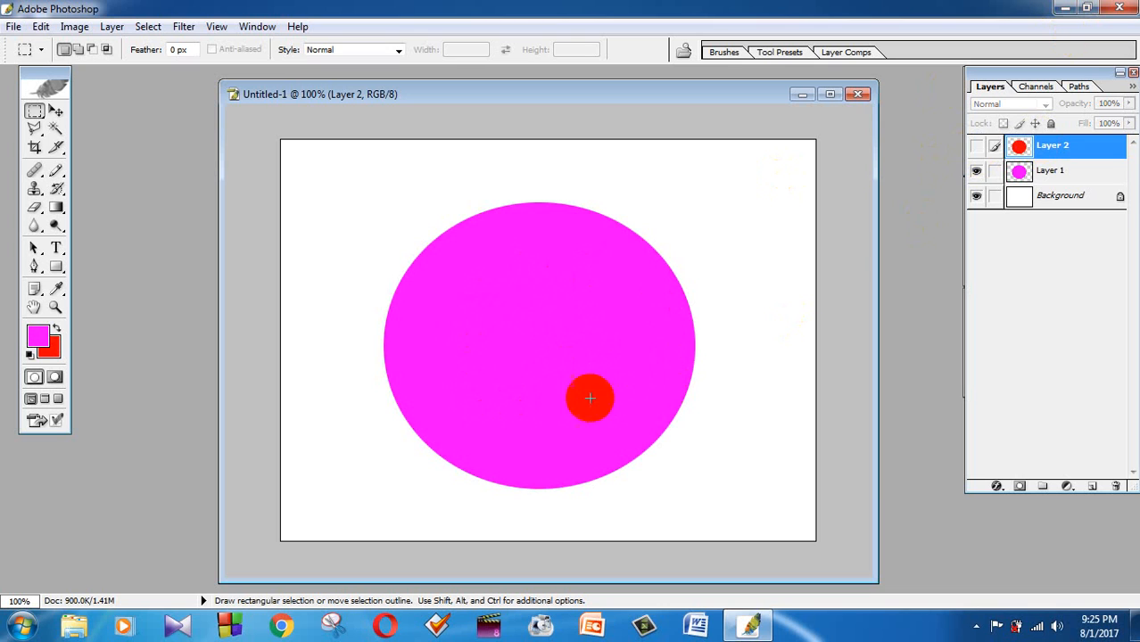
click(977, 150)
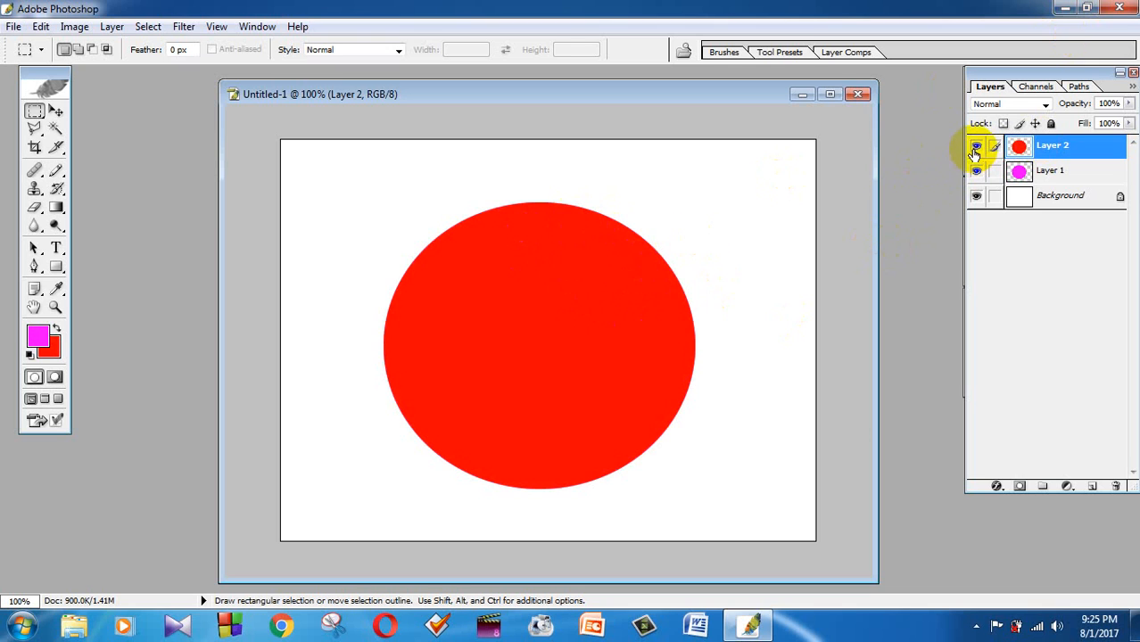
click(976, 146)
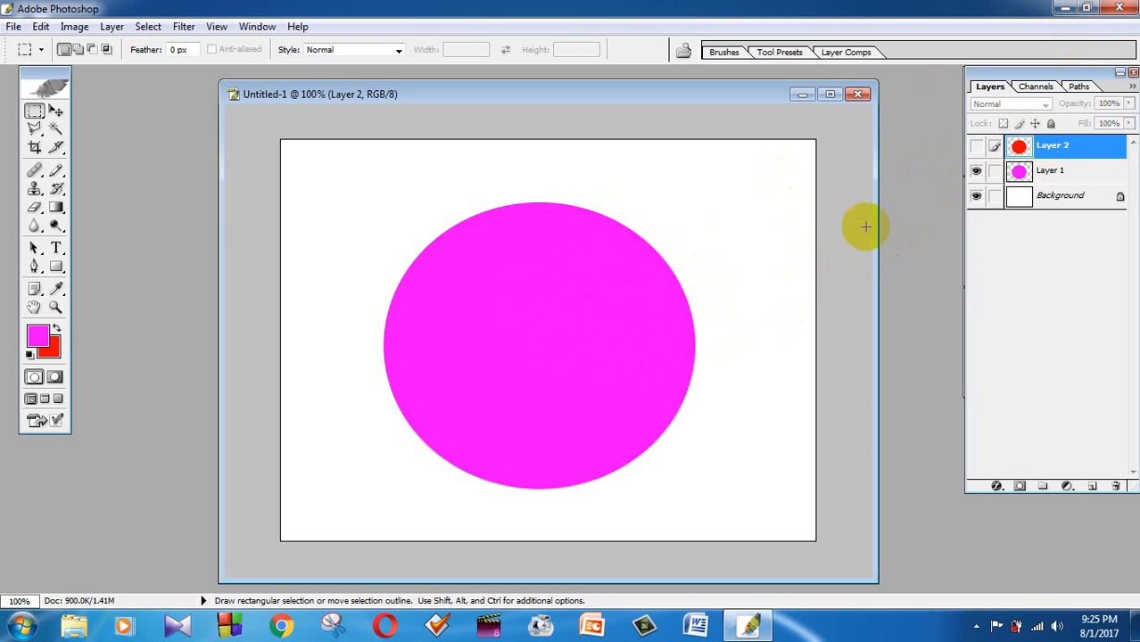
click(977, 146)
drag(504, 272, 531, 296)
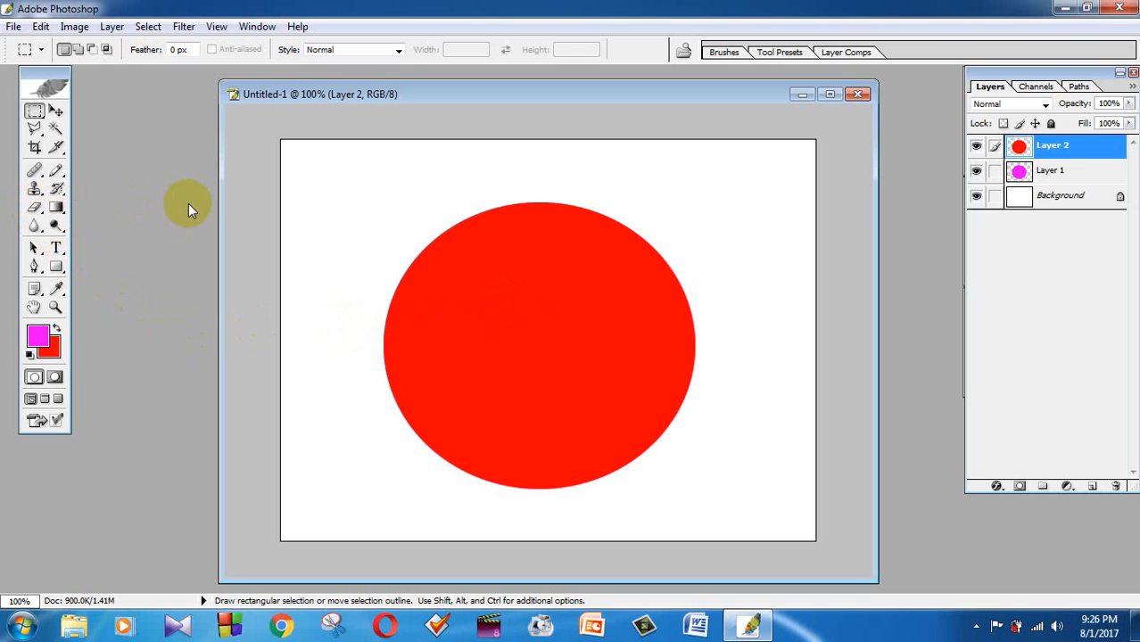
Activate the Eraser tool for working on the stacked circles
key(e)
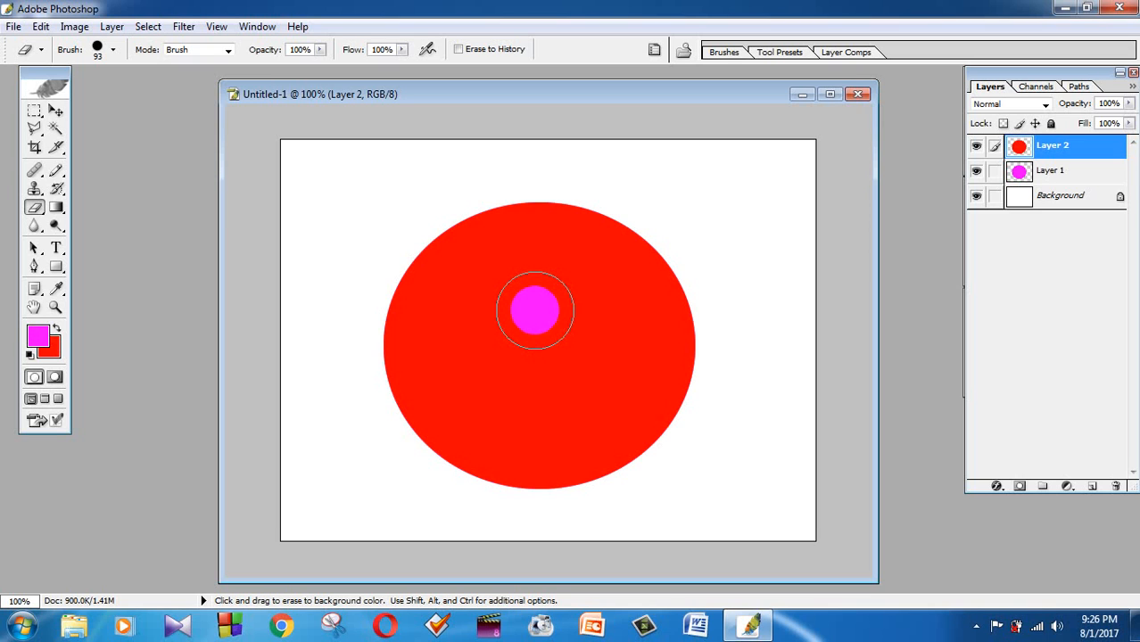
key(ctrl)
key(ctrl)
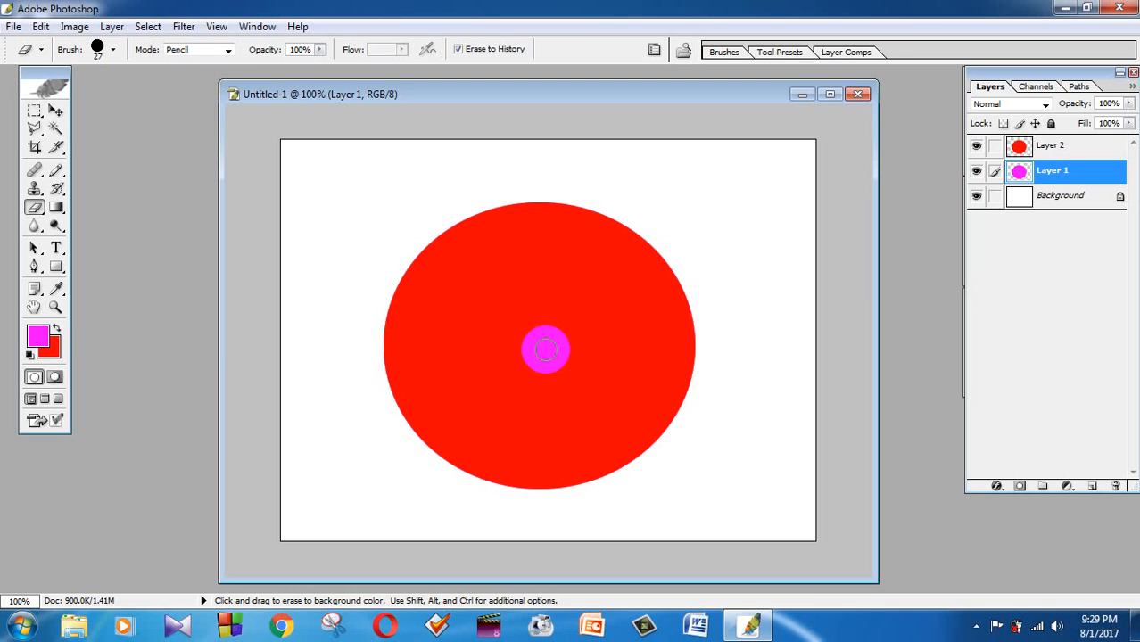
Make Layer 2 the active layer, and hide and reshow it to check the magenta circle underneath
click(1057, 145)
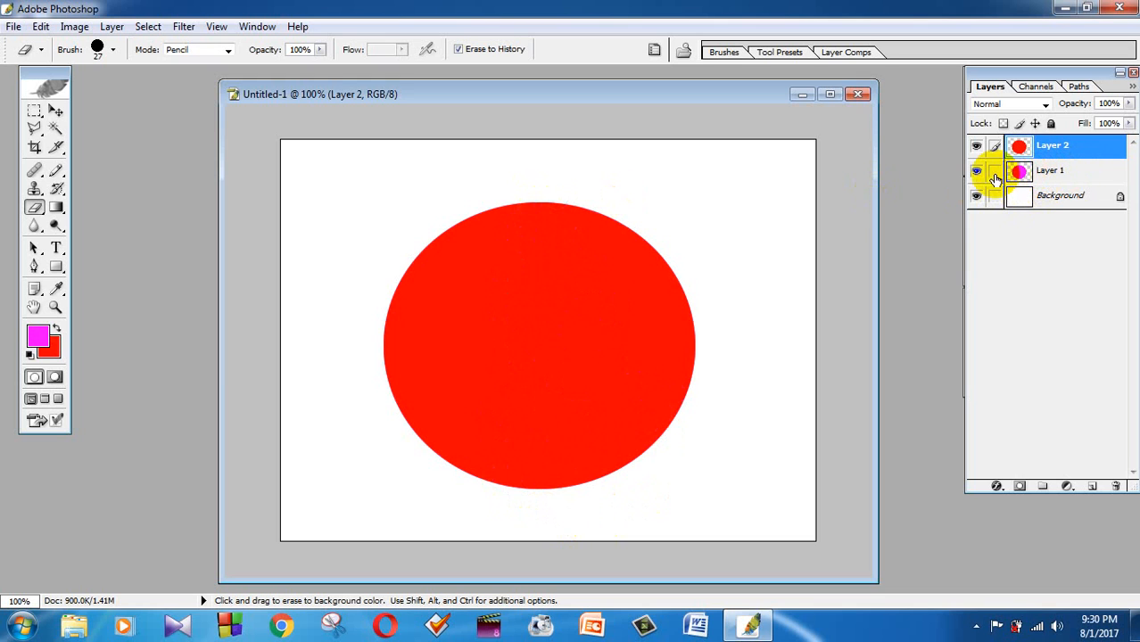
click(977, 149)
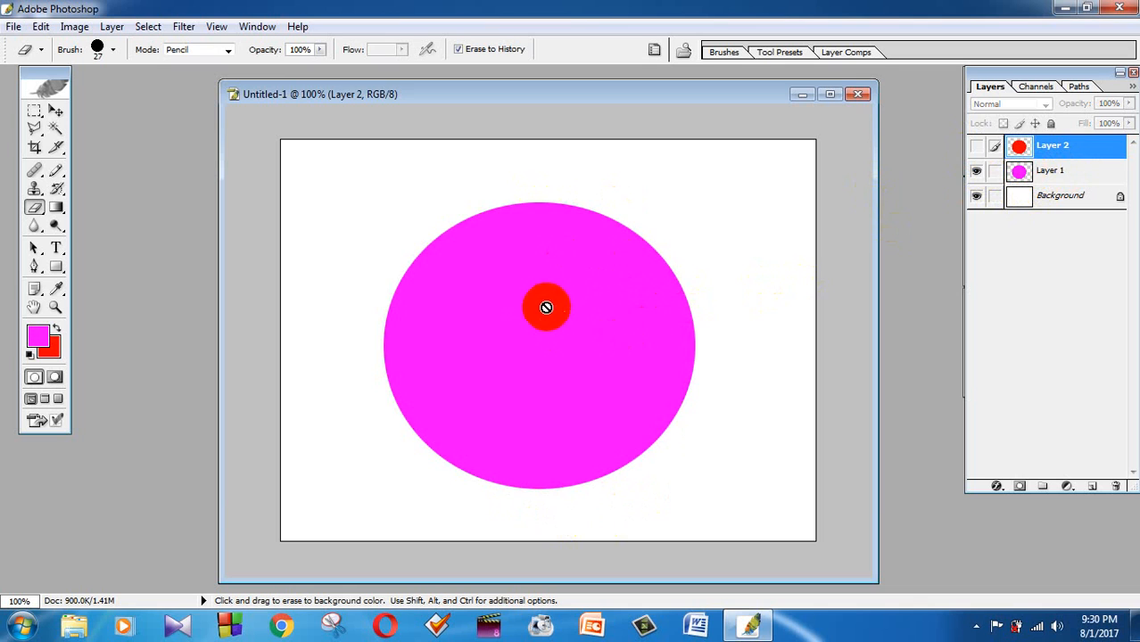
click(976, 149)
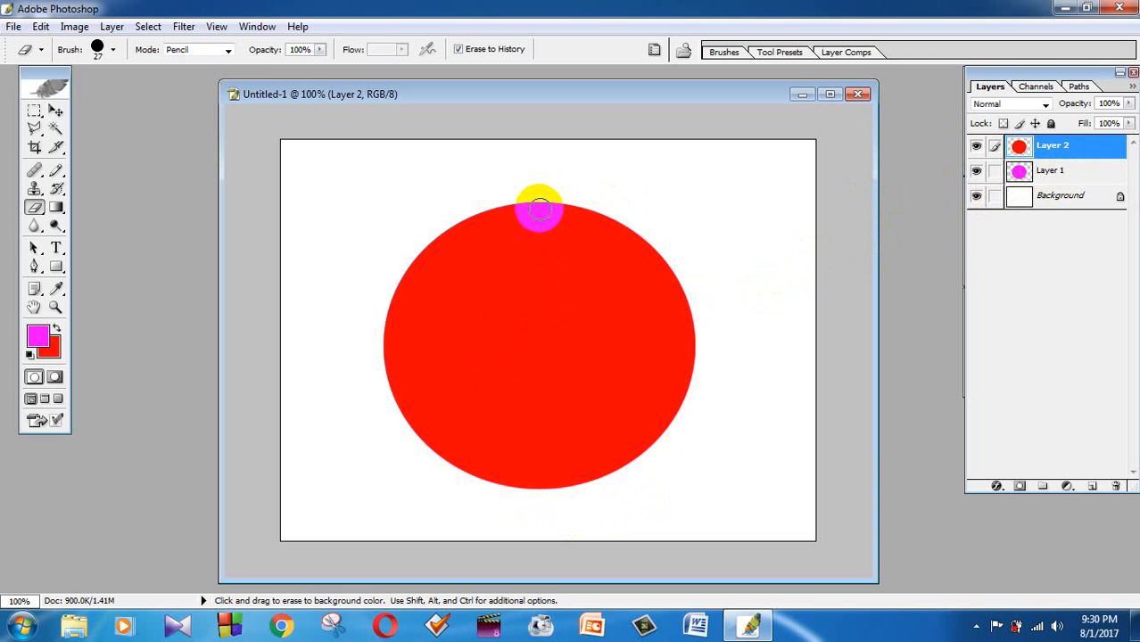
Try erasing a stroke through the red circle with the eraser in Pencil mode, and undo it
drag(539, 249, 519, 409)
key(ctrl+z)
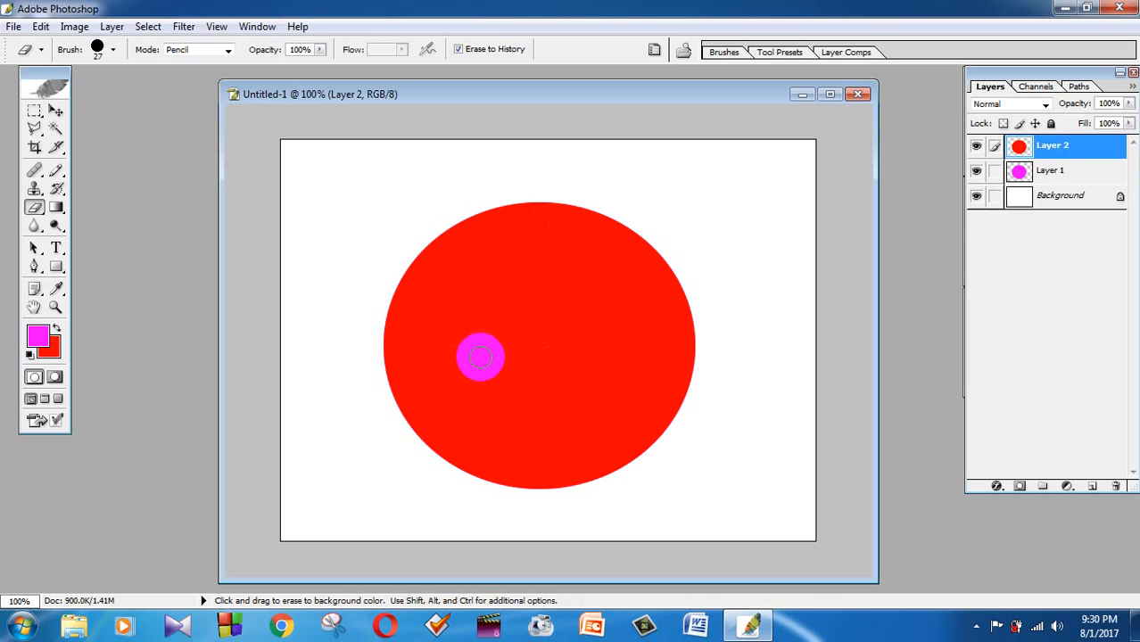
Set the eraser mode to Brush and erase a looping stroke across the red circle on Layer 2
click(227, 50)
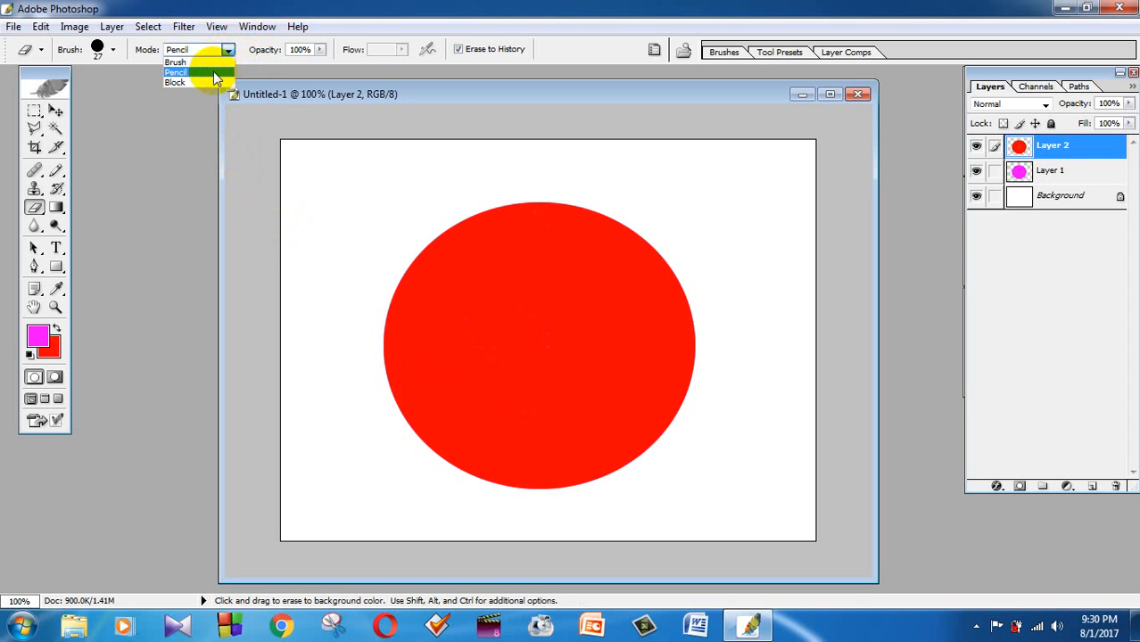
click(210, 63)
mouse_move(553, 248)
mouse_down()
mouse_move(536, 376)
mouse_move(531, 268)
mouse_move(648, 370)
mouse_move(507, 347)
mouse_move(625, 317)
mouse_up()
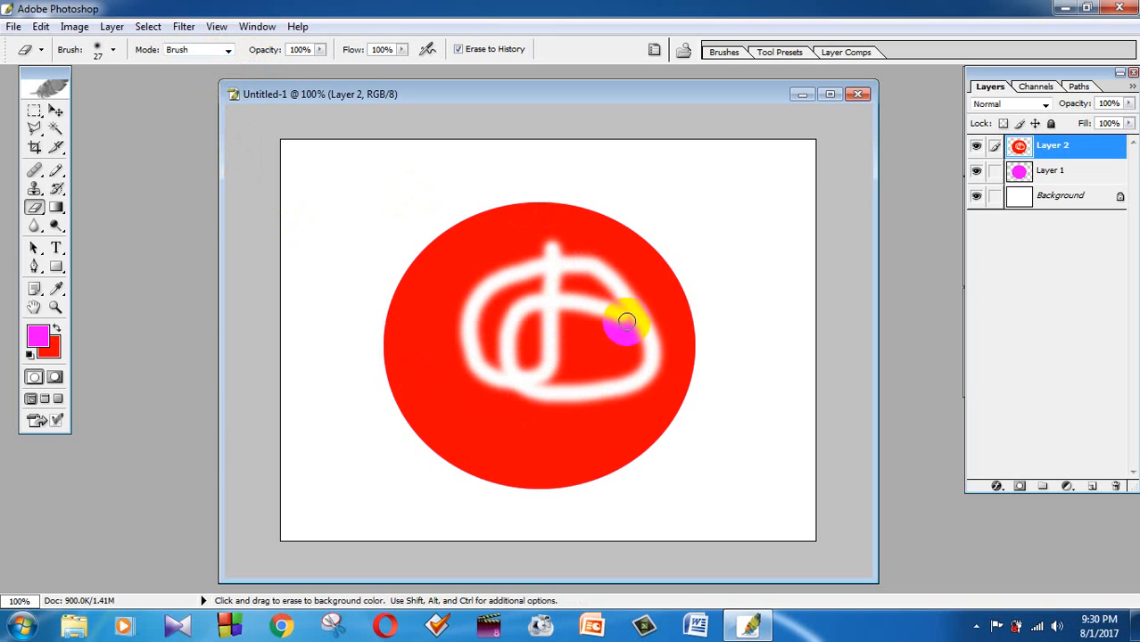
Hide the Background layer and try more brush erasing over the red circle, undoing both eraser strokes
click(976, 196)
mouse_move(544, 393)
mouse_down()
mouse_move(537, 428)
mouse_move(422, 376)
mouse_move(473, 310)
mouse_move(502, 242)
mouse_move(591, 237)
mouse_move(656, 323)
mouse_move(568, 428)
mouse_move(509, 408)
mouse_move(509, 453)
mouse_move(359, 303)
mouse_move(491, 259)
mouse_move(484, 320)
mouse_move(693, 317)
mouse_up()
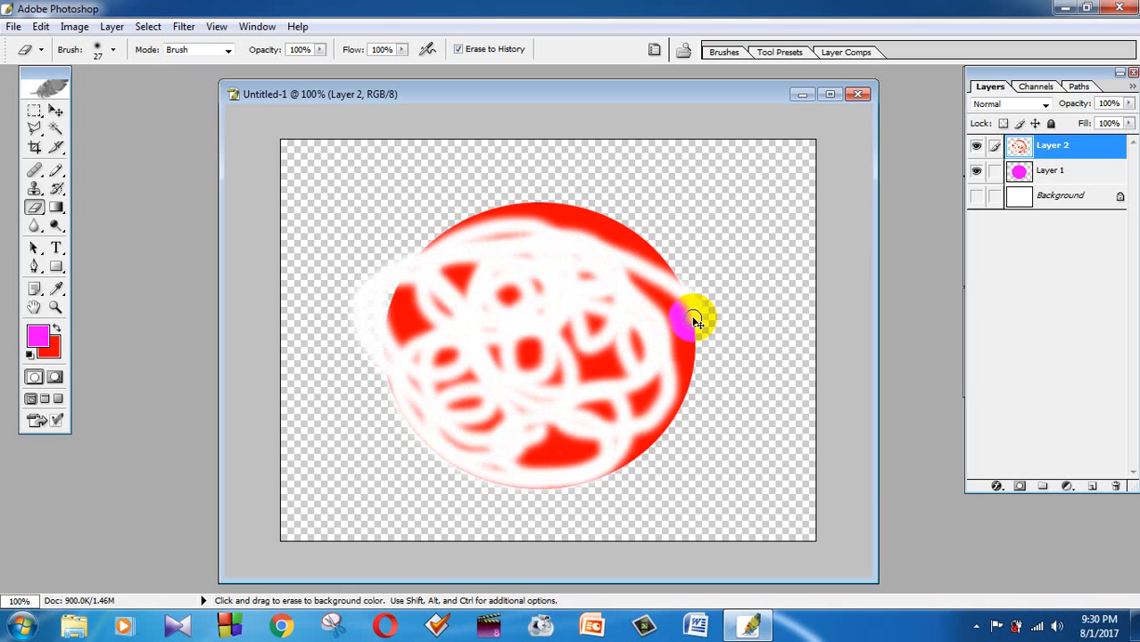
key(ctrl+alt+z)
key(ctrl+alt+z)
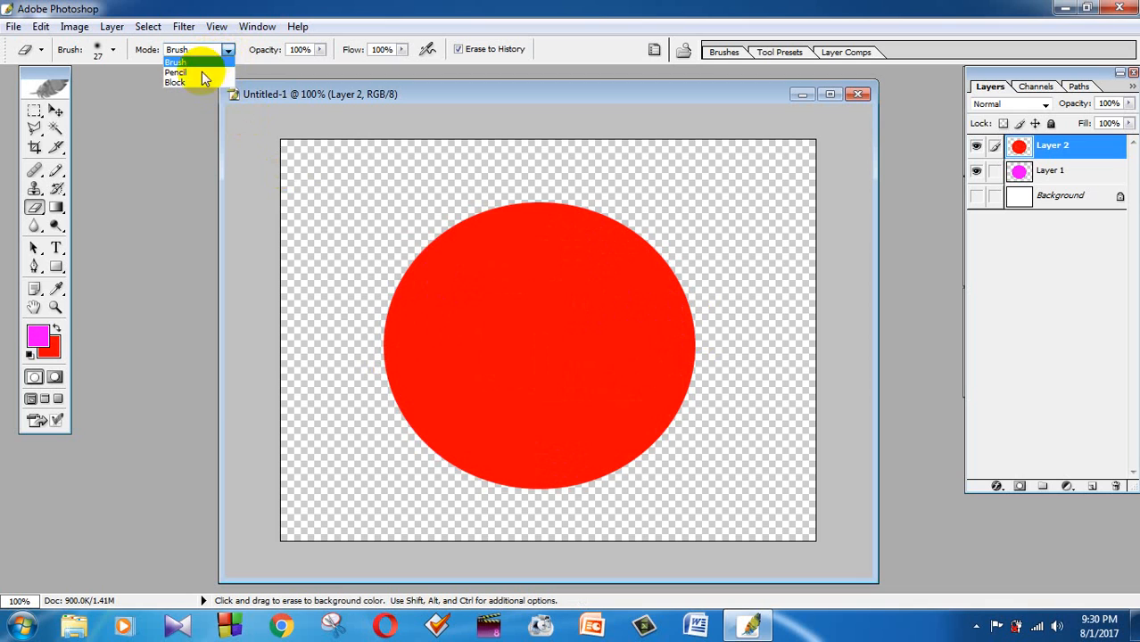
Set the eraser mode to Block and try a looping stroke on the red circle, undoing the stroke
click(189, 84)
mouse_move(452, 257)
mouse_down()
mouse_move(491, 261)
mouse_move(564, 312)
mouse_move(434, 318)
mouse_move(539, 286)
mouse_up()
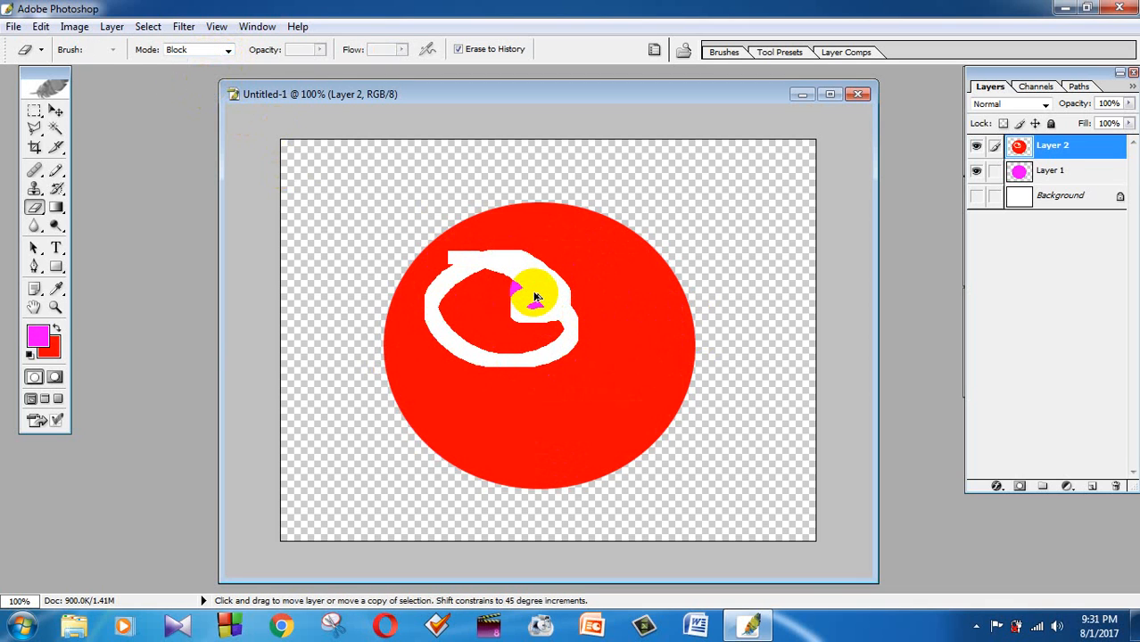
key(ctrl+z)
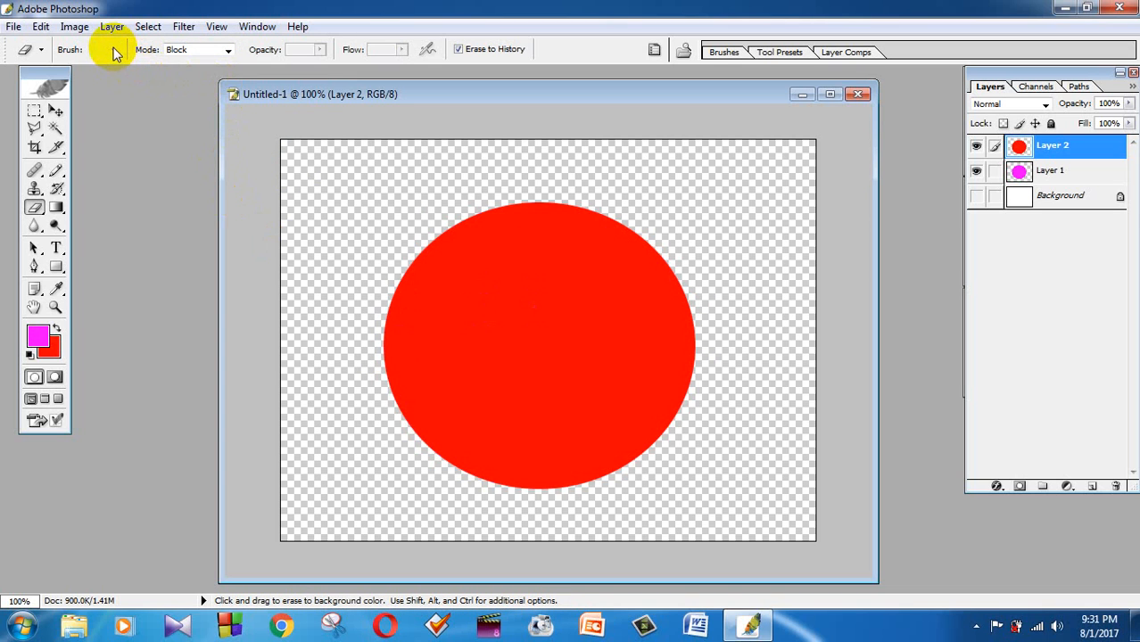
click(42, 50)
click(42, 49)
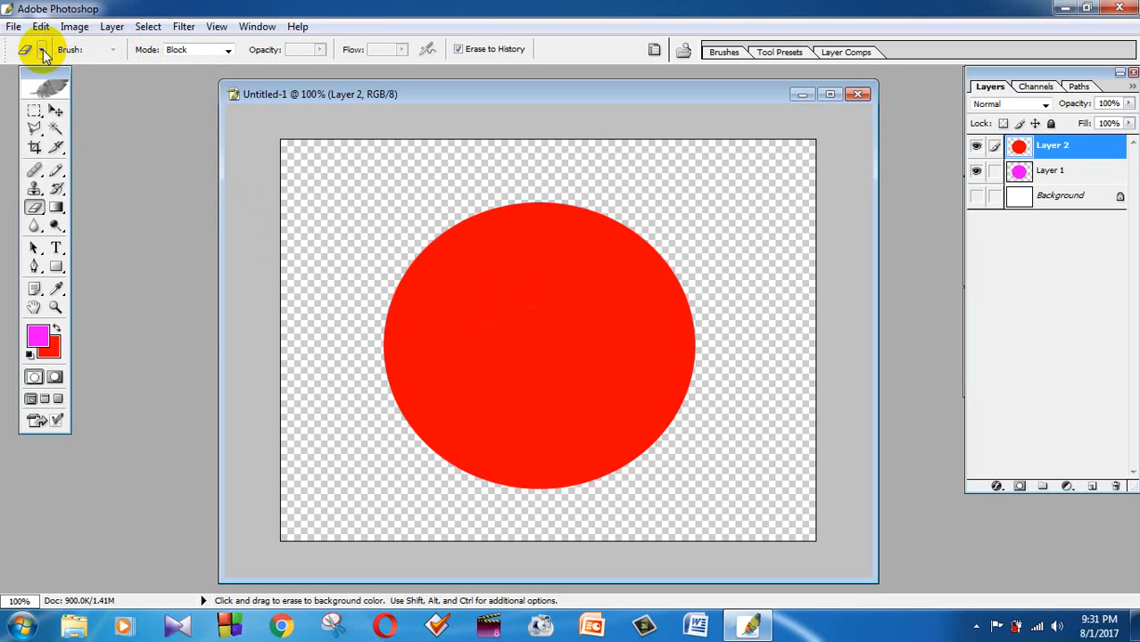
Set the eraser mode to Brush, try erasing on the red circle with Erase to History on and off, and undo the strokes
click(33, 210)
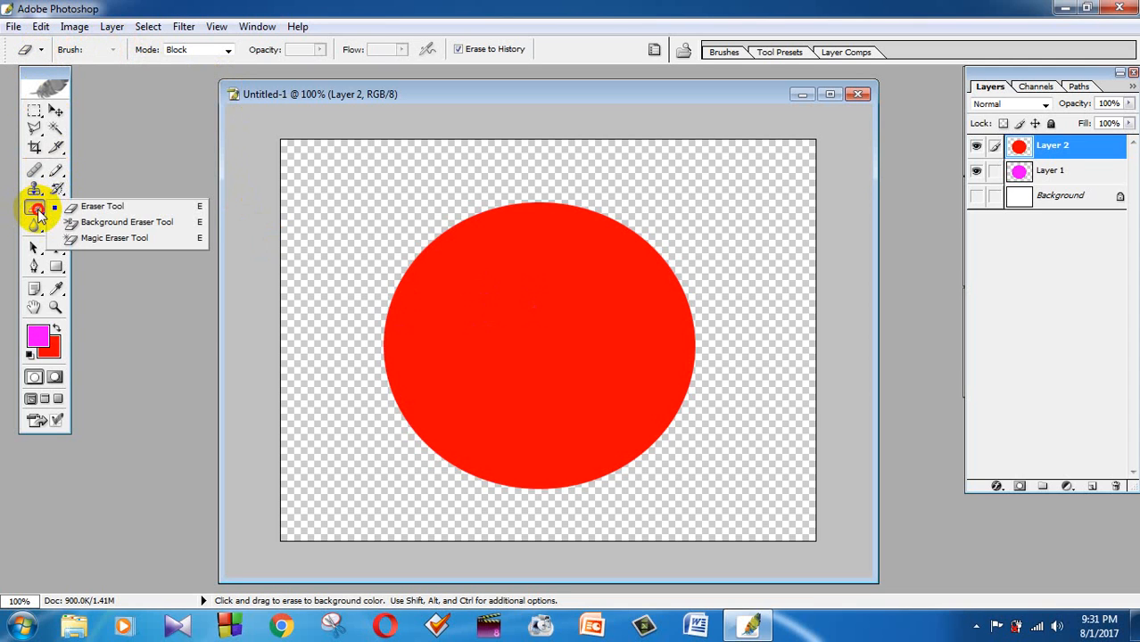
click(80, 214)
click(227, 52)
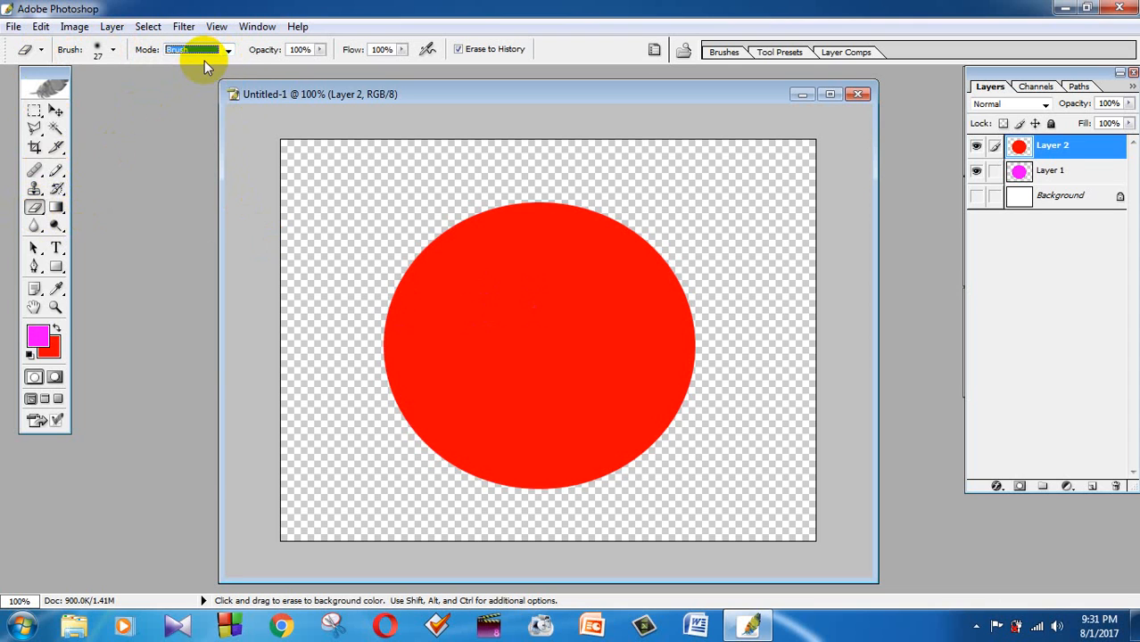
drag(547, 264, 546, 375)
mouse_move(460, 356)
mouse_down()
mouse_move(502, 316)
mouse_move(531, 310)
mouse_move(553, 332)
mouse_move(539, 323)
mouse_move(590, 330)
mouse_move(636, 308)
mouse_move(616, 331)
mouse_up()
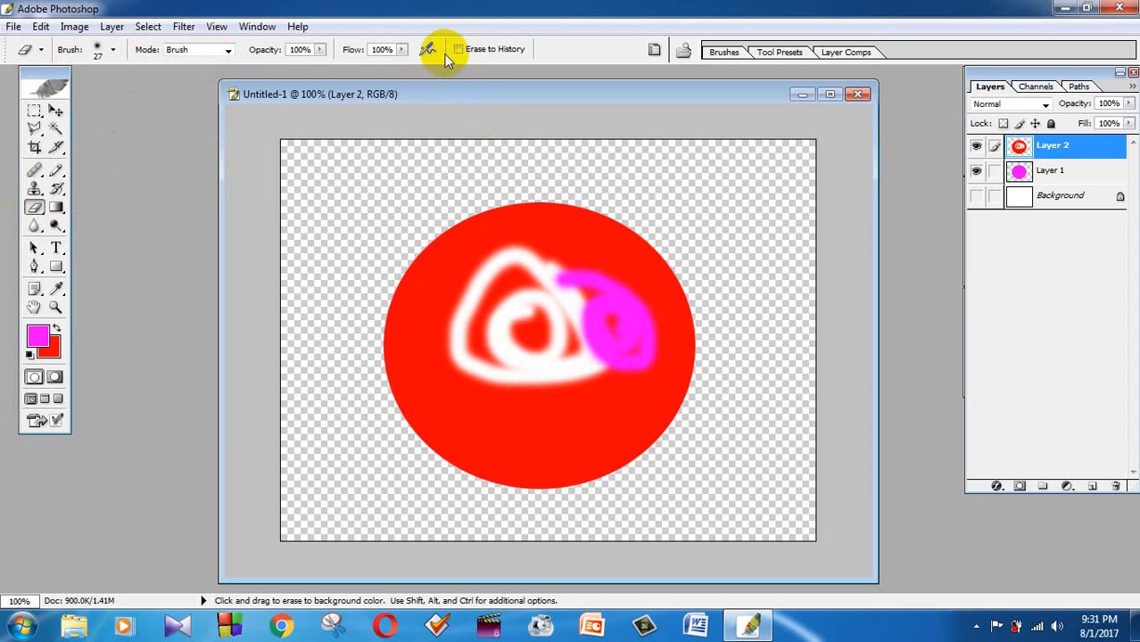
key(ctrl+alt+z)
key(ctrl+alt+z)
key(ctrl+alt+z)
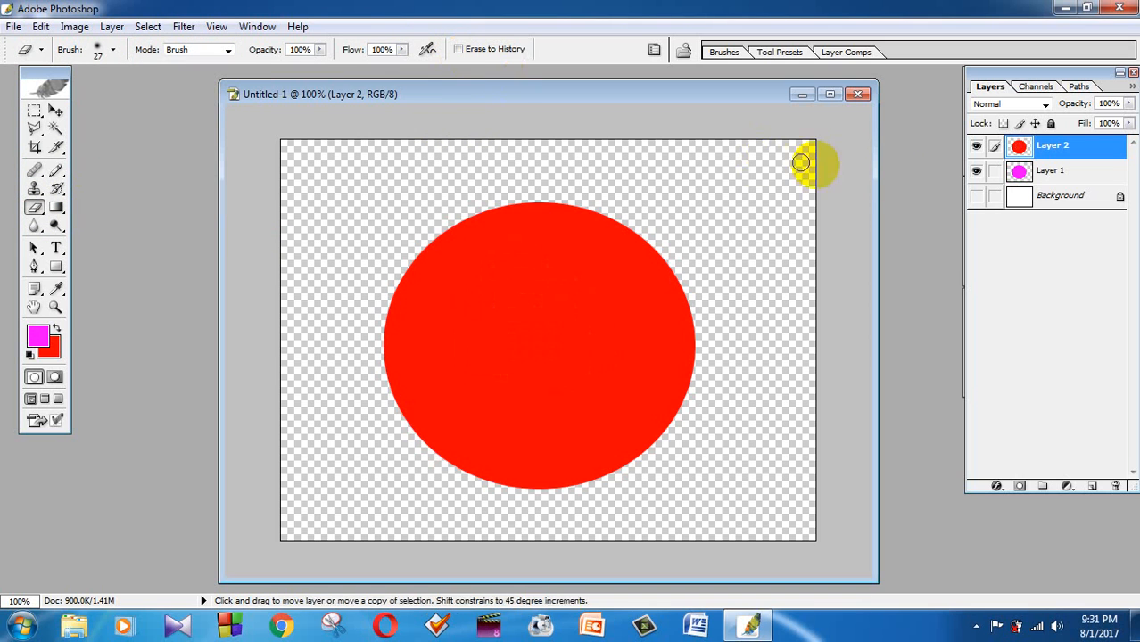
Show the Background layer, try a looping stroke on the red circle with Erase to History on, undo it and turn the option off
click(976, 195)
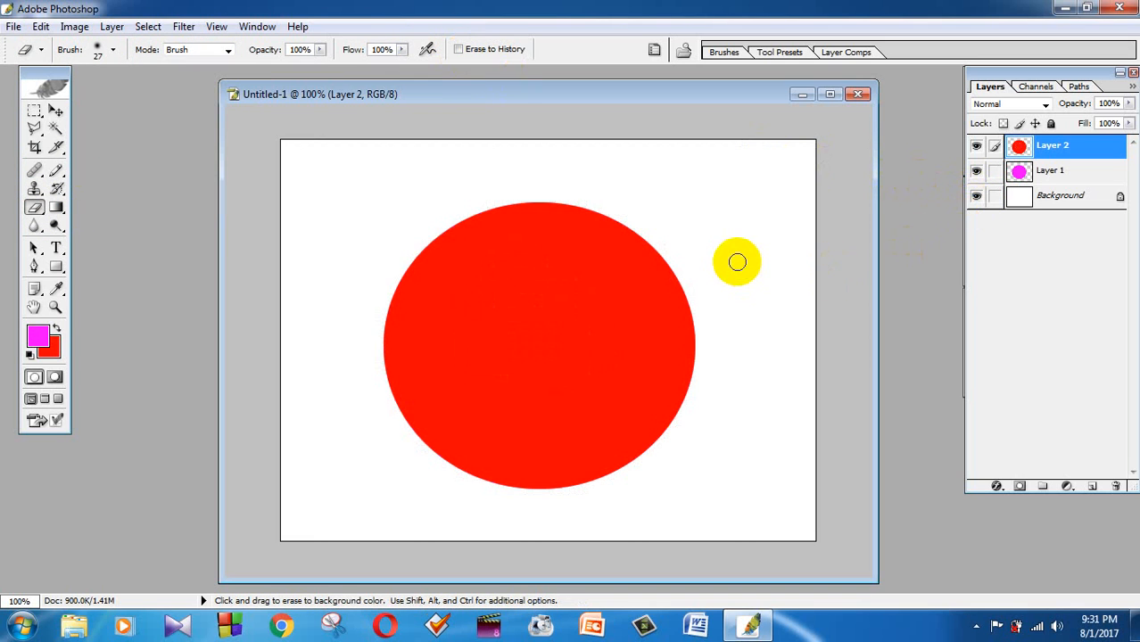
click(458, 49)
mouse_move(504, 257)
mouse_down()
mouse_move(564, 279)
mouse_move(531, 268)
mouse_move(522, 308)
mouse_move(608, 332)
mouse_up()
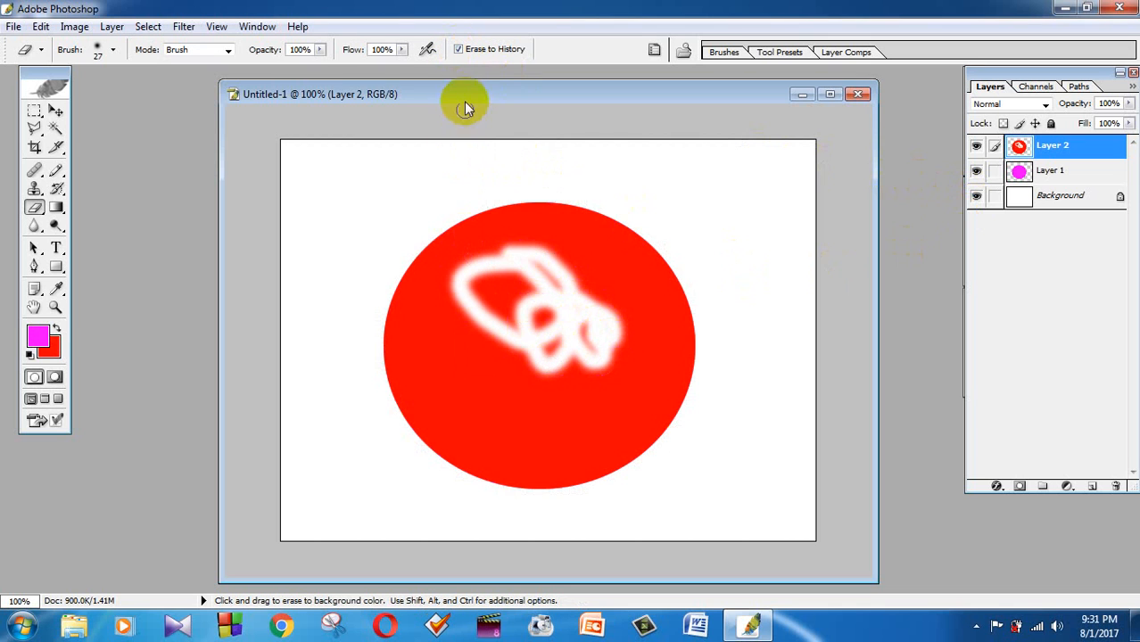
click(458, 50)
key(ctrl+z)
click(511, 317)
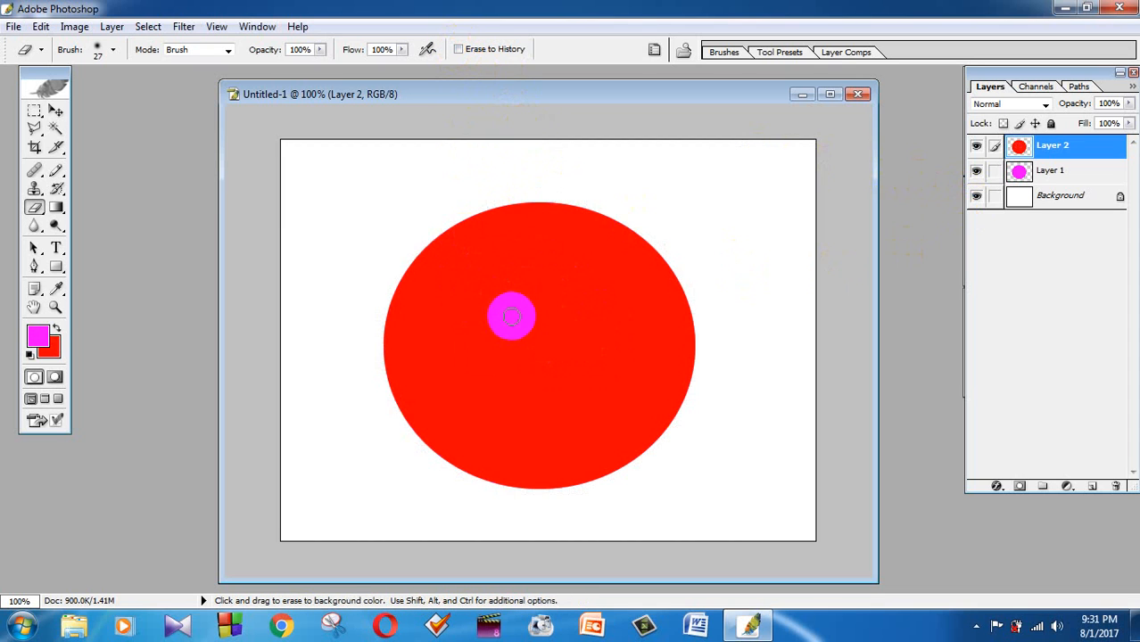
Enlarge the eraser to 65 px and try it on the red circle, first in Brush mode and then in Pencil mode
click(112, 50)
drag(64, 95, 78, 94)
click(536, 230)
mouse_move(533, 214)
mouse_down()
mouse_move(526, 292)
mouse_move(547, 445)
mouse_move(557, 314)
mouse_move(537, 165)
mouse_move(537, 450)
mouse_move(524, 187)
mouse_move(492, 490)
mouse_move(494, 162)
mouse_move(544, 475)
mouse_move(600, 415)
mouse_move(597, 468)
mouse_up()
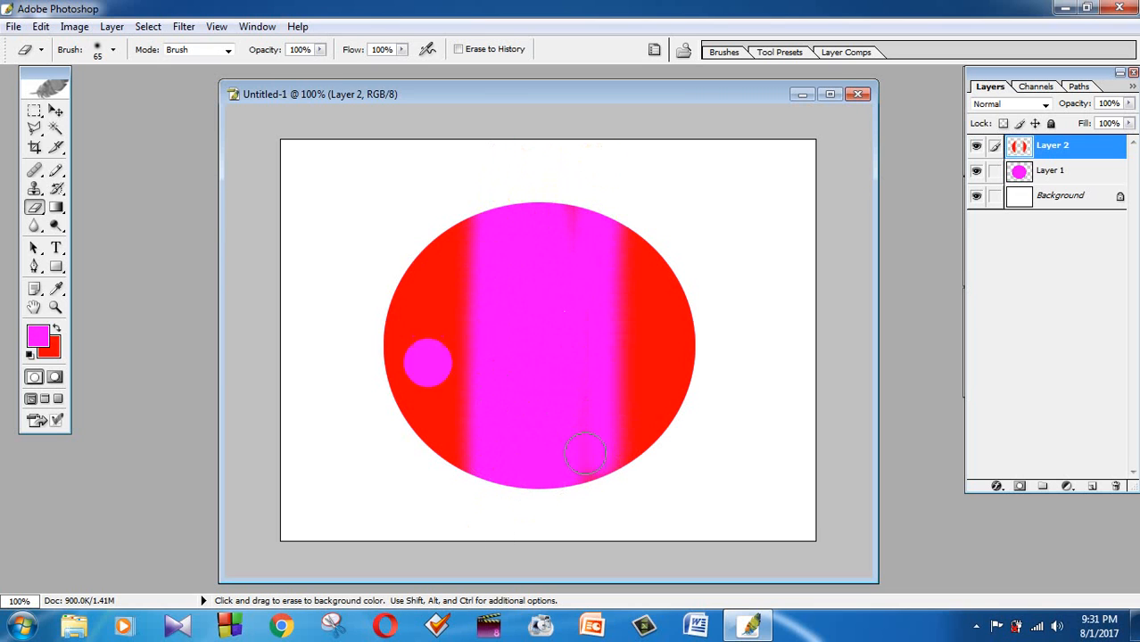
click(176, 61)
mouse_move(509, 268)
mouse_down()
mouse_move(419, 268)
mouse_move(456, 294)
mouse_move(436, 269)
mouse_move(406, 406)
mouse_move(374, 353)
mouse_move(407, 279)
mouse_move(432, 421)
mouse_move(490, 393)
mouse_move(665, 251)
mouse_move(663, 315)
mouse_move(626, 310)
mouse_move(609, 252)
mouse_move(570, 257)
mouse_up()
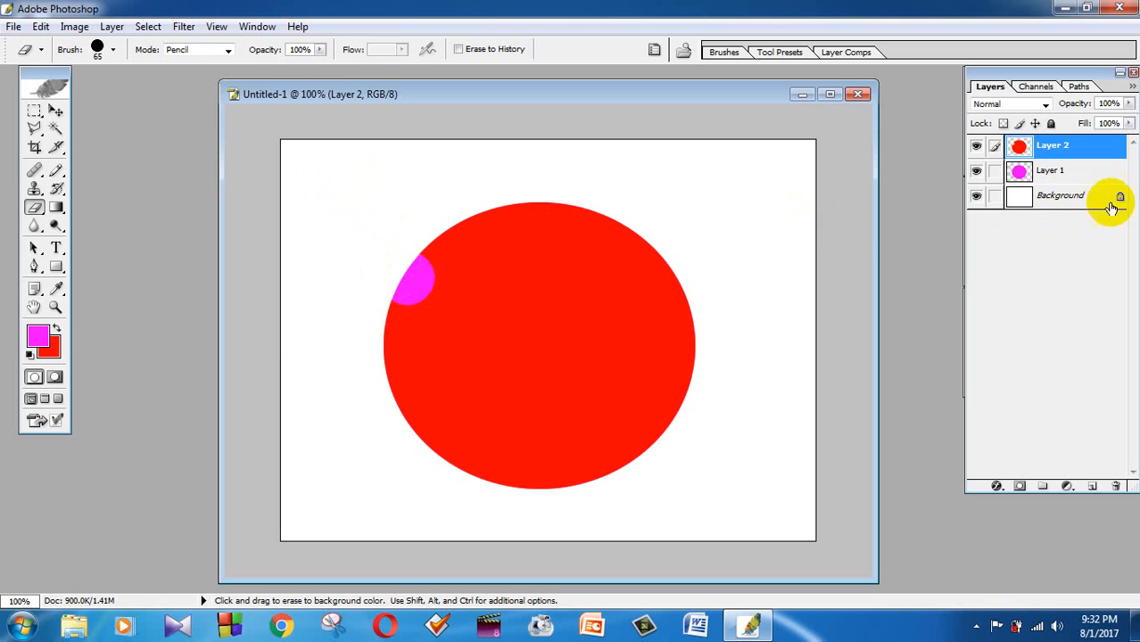
Select Layer 1, erase a ring in its magenta circle, hide Layer 2 and erase the ring's centre
click(1070, 178)
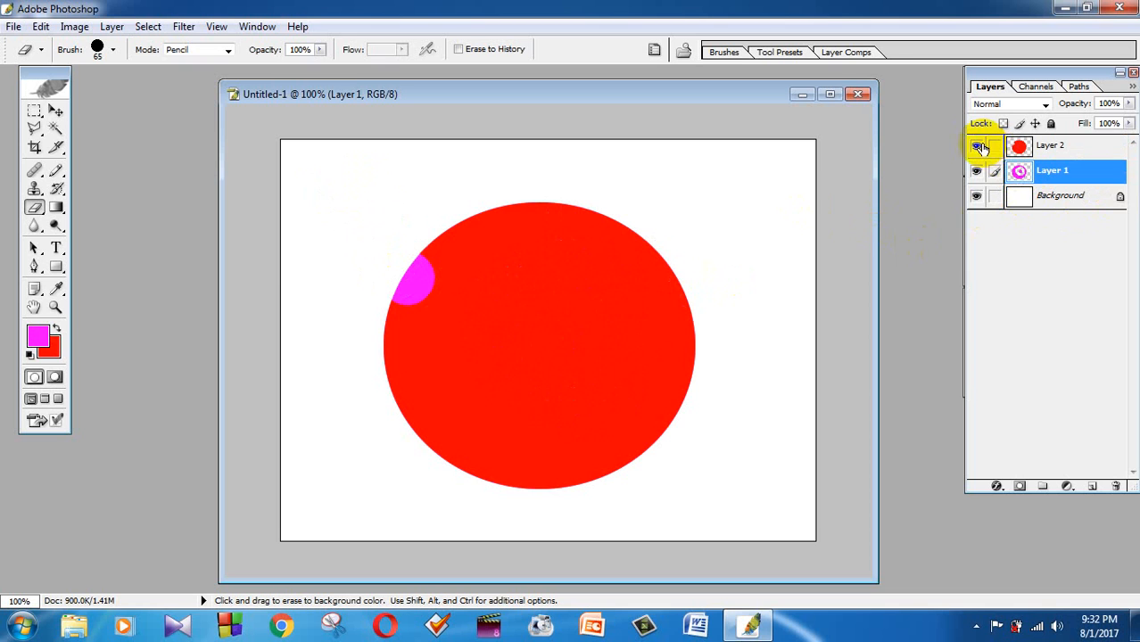
click(977, 146)
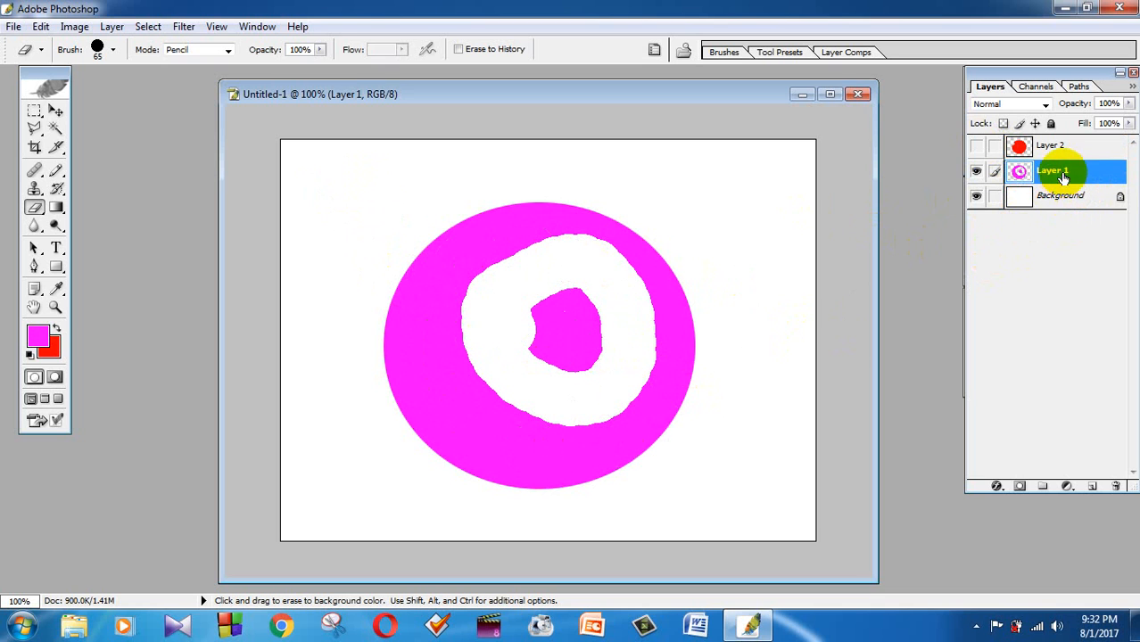
mouse_move(571, 308)
mouse_down()
mouse_move(546, 378)
mouse_move(572, 318)
mouse_up()
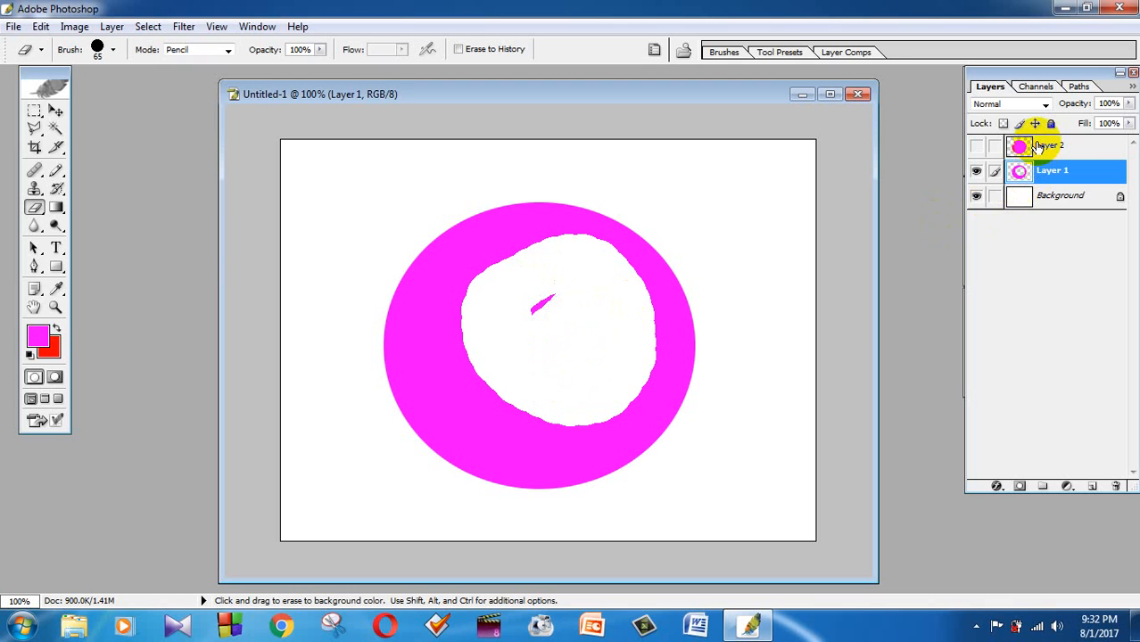
Select and show Layer 2, try erasing a curved stroke along the red circle's upper-right edge, and undo it
click(1026, 145)
mouse_move(571, 219)
mouse_down()
mouse_move(665, 291)
mouse_move(681, 343)
mouse_up()
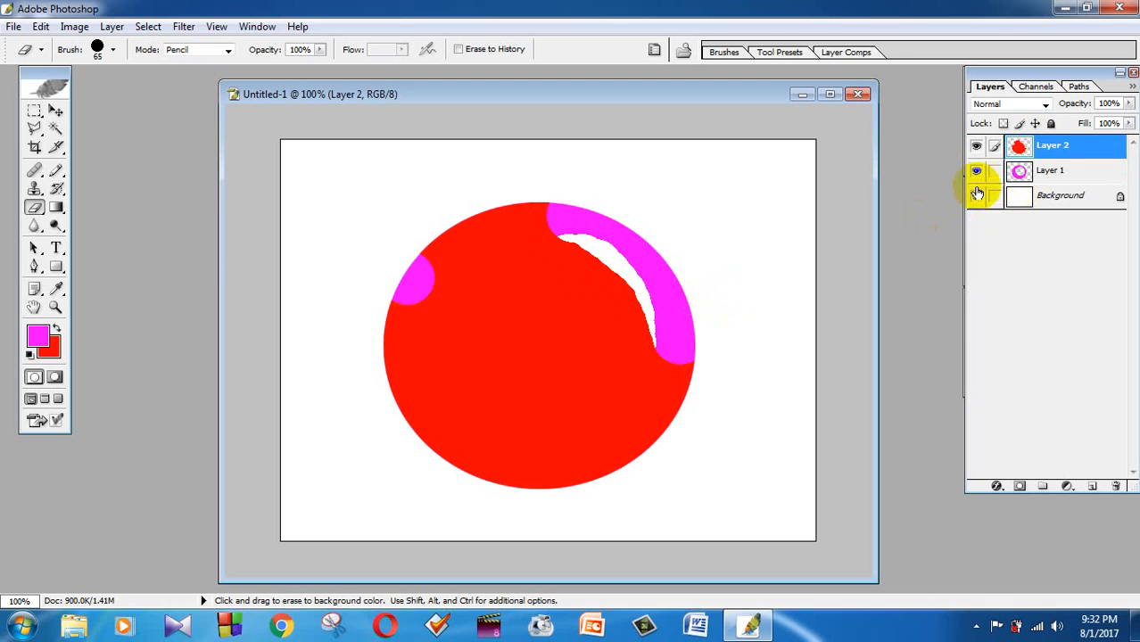
key(ctrl+z)
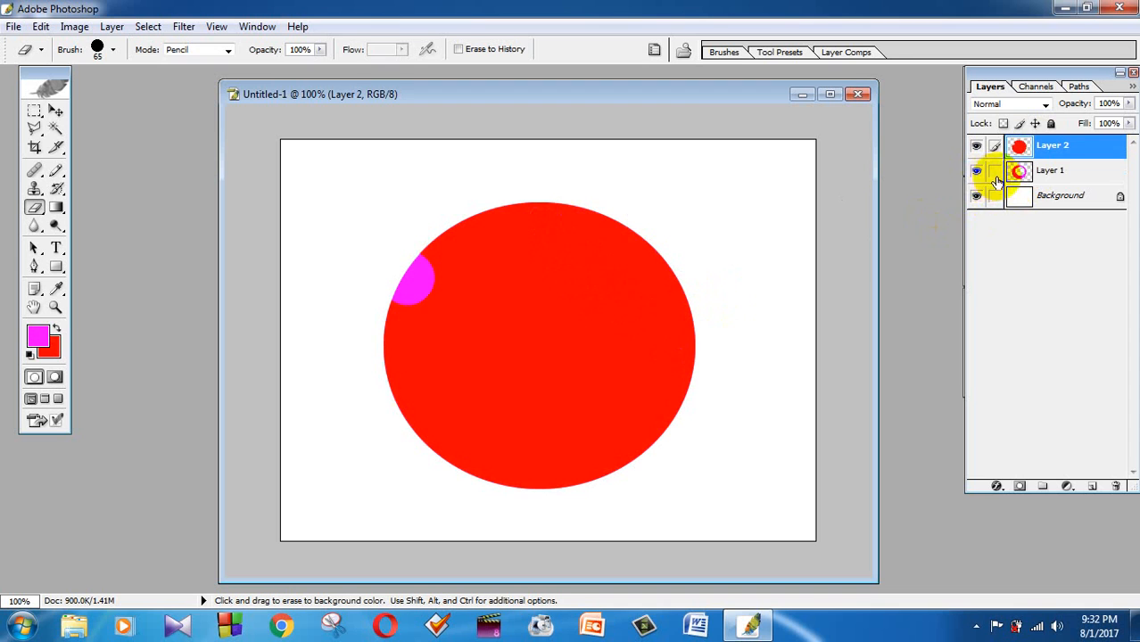
Try erasing strokes on Layer 1 beneath the red circle, including a horizontal band, and undo them
click(1047, 173)
mouse_move(573, 220)
mouse_down()
mouse_move(644, 252)
mouse_move(624, 459)
mouse_move(346, 372)
mouse_move(497, 231)
mouse_move(407, 318)
mouse_move(403, 366)
mouse_up()
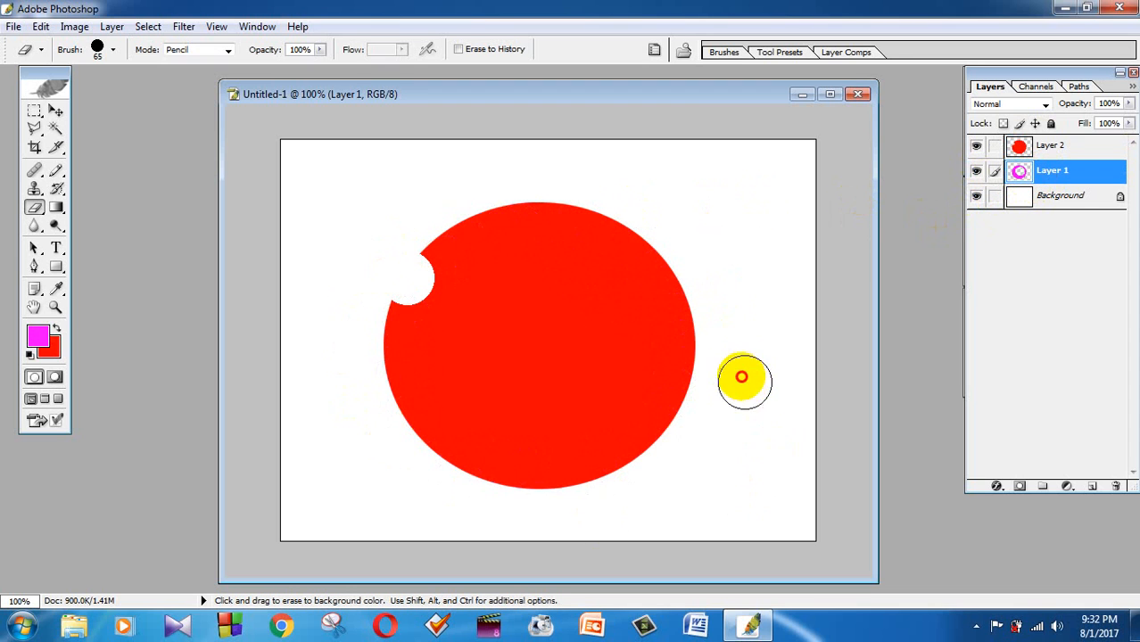
key(ctrl+z)
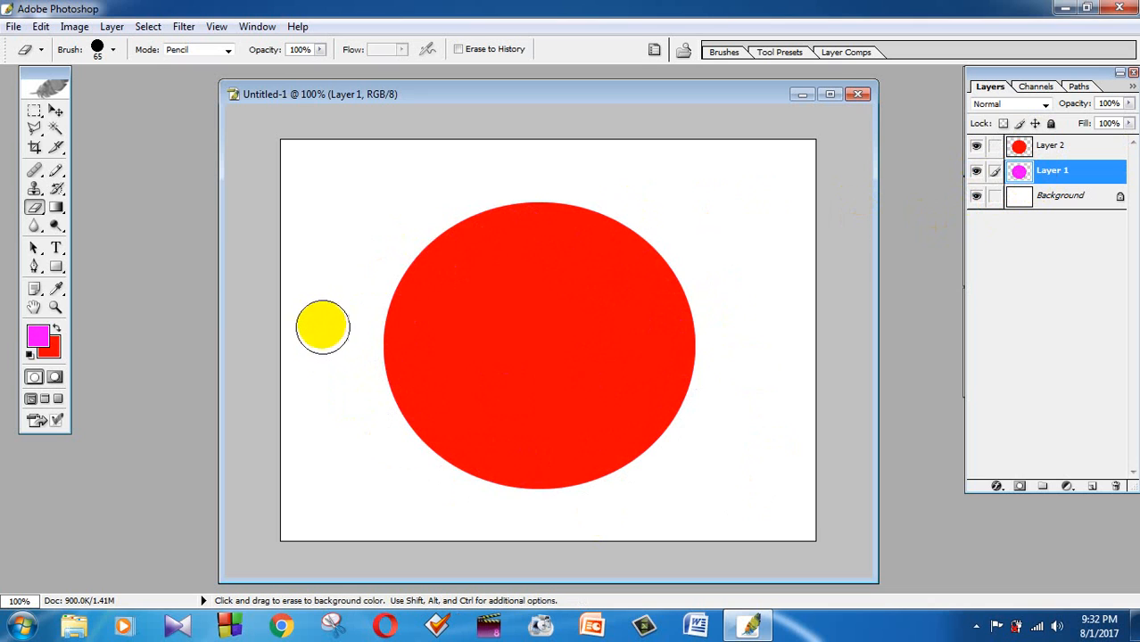
mouse_move(362, 317)
mouse_down()
mouse_move(409, 340)
mouse_move(639, 335)
mouse_move(764, 304)
mouse_up()
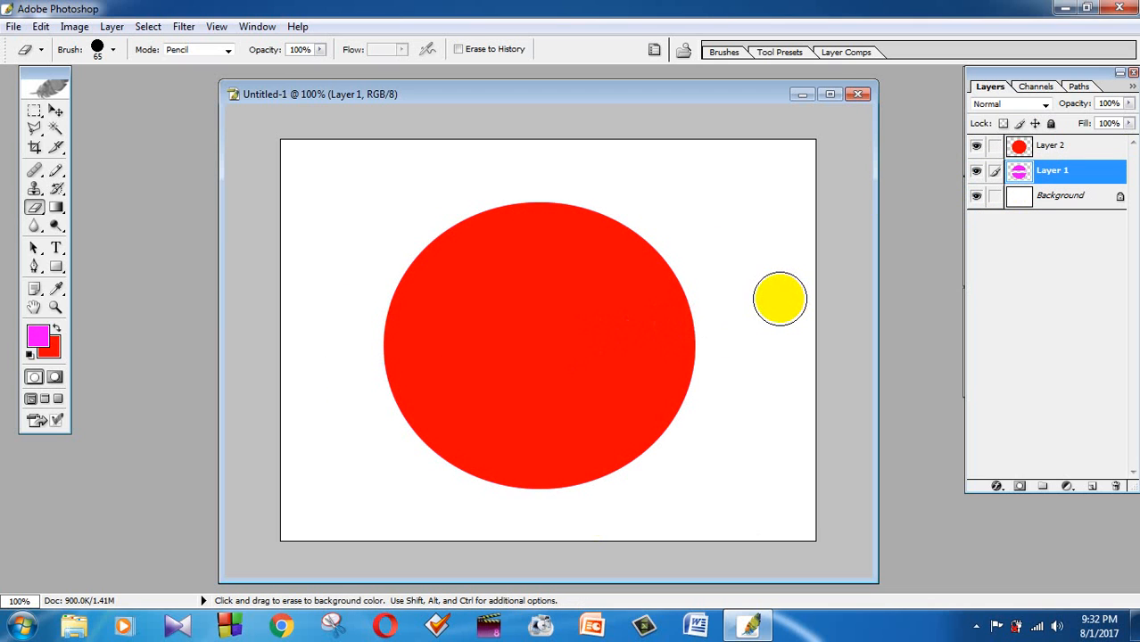
On Layer 2, erase a horizontal and a vertical band through the red circle to form a cross
click(1019, 147)
mouse_move(772, 295)
mouse_down()
mouse_move(723, 327)
mouse_move(735, 326)
mouse_move(620, 339)
mouse_move(254, 355)
mouse_up()
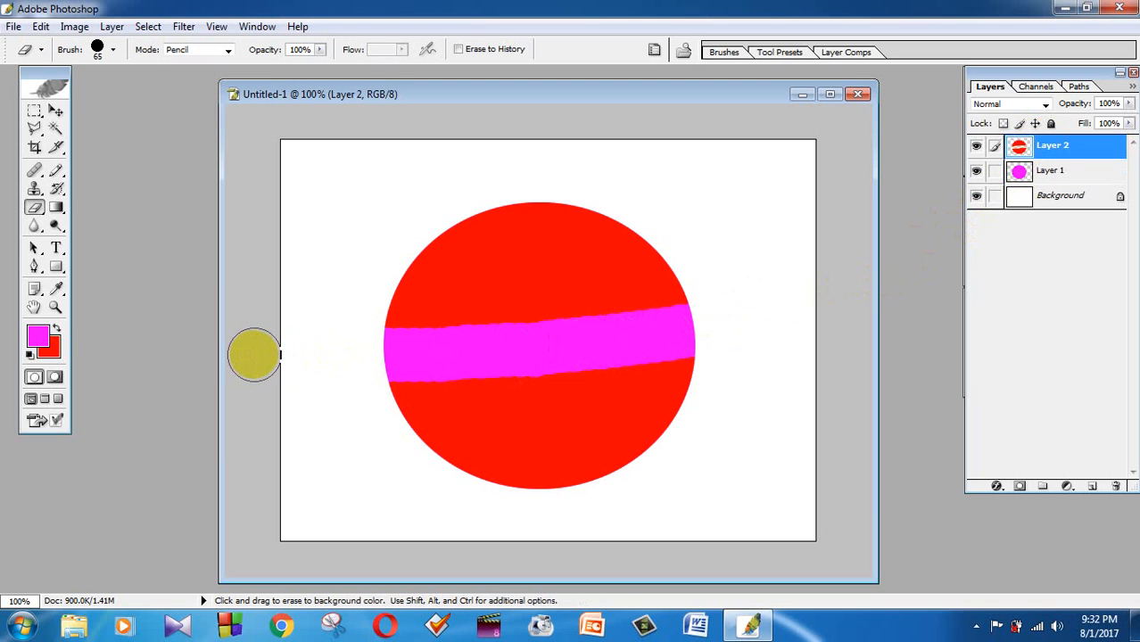
click(541, 241)
drag(532, 186, 530, 554)
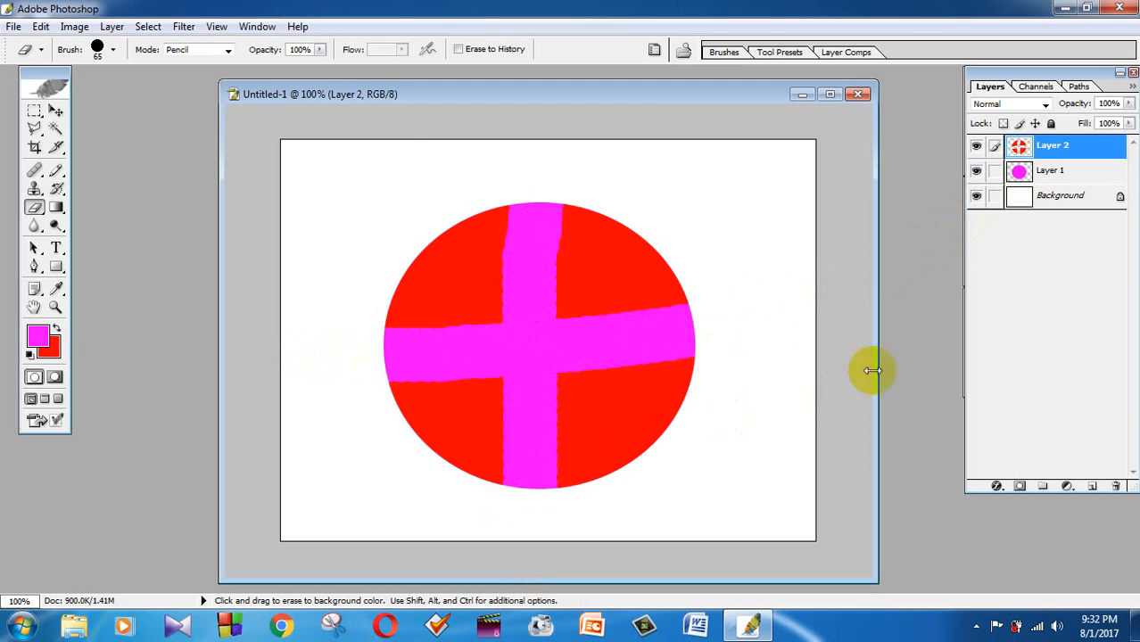
Try selecting the red quarters of the circle one at a time with the Magic Wand
click(56, 129)
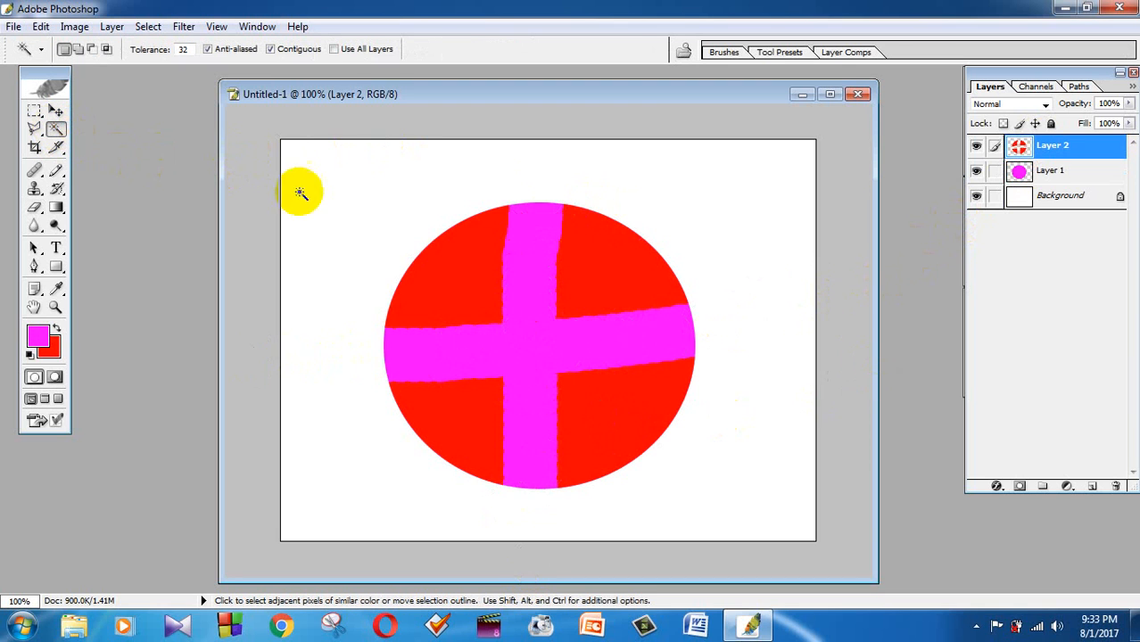
click(459, 294)
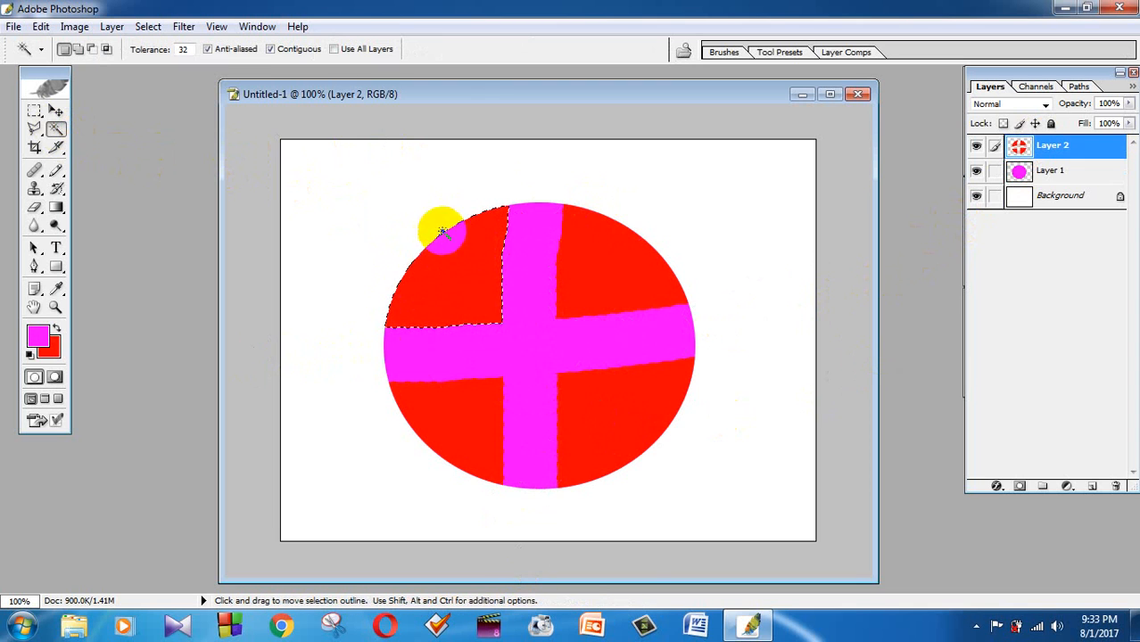
click(615, 259)
click(456, 442)
click(463, 280)
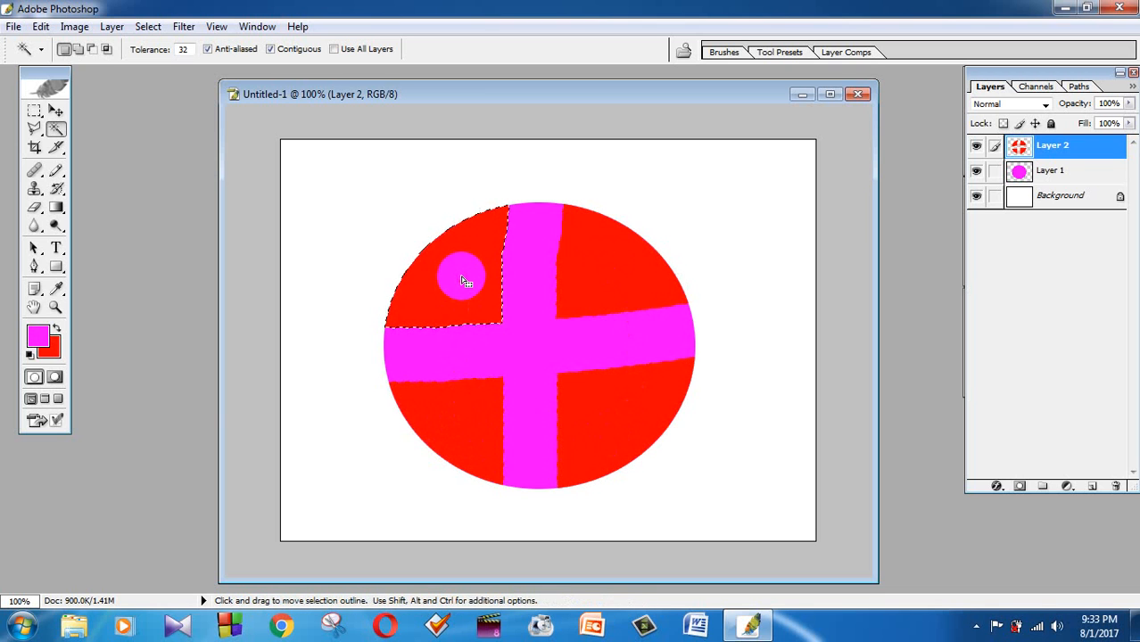
click(587, 294)
click(610, 397)
click(498, 418)
click(465, 230)
click(584, 284)
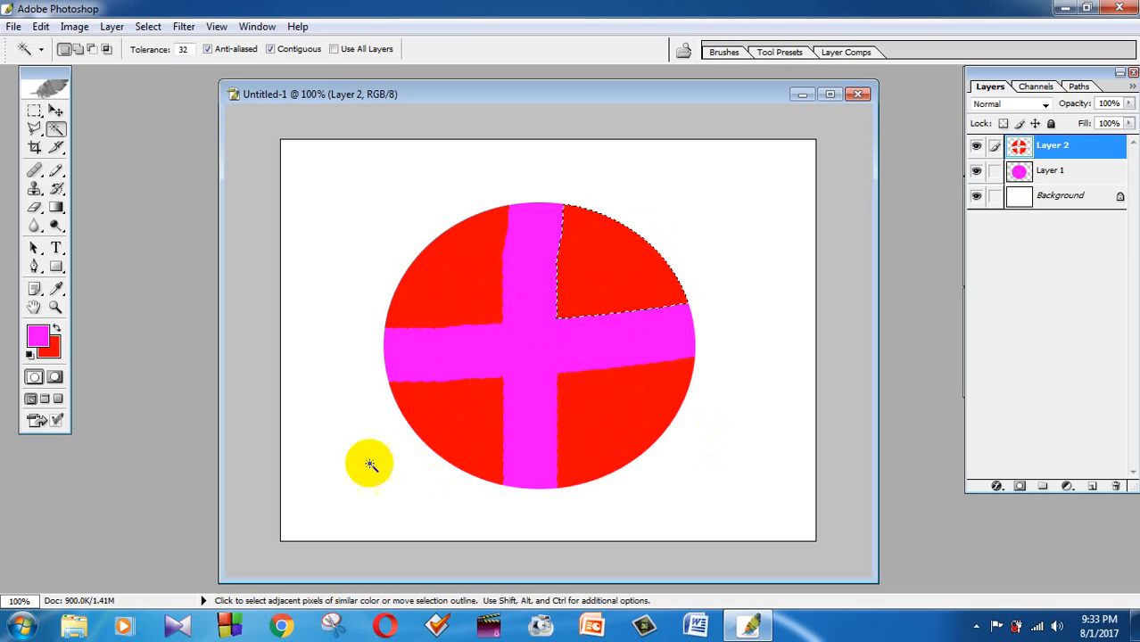
Set the Magic Wand to add to the selection, select all four red quarters together, and deselect them
click(78, 50)
click(469, 411)
click(617, 427)
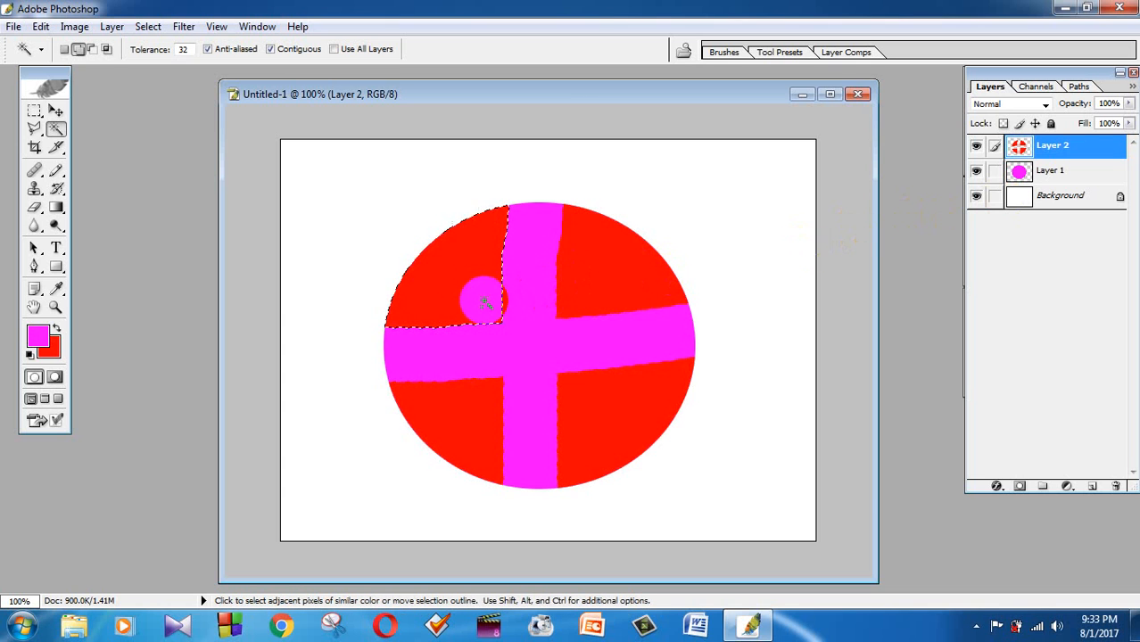
key(ctrl+d)
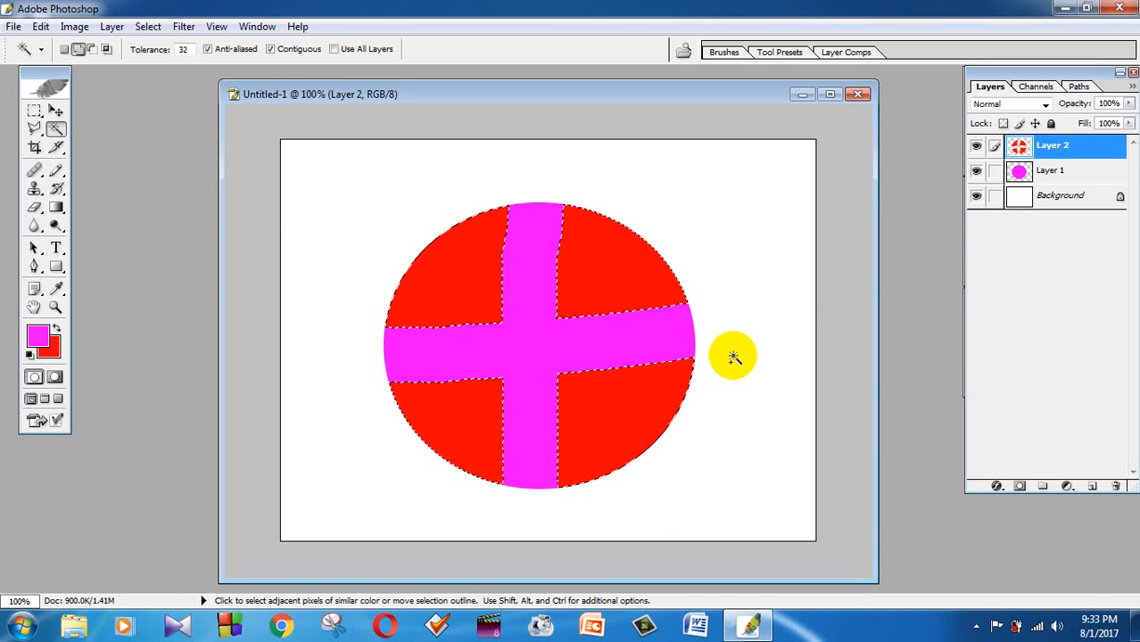
key(ctrl)
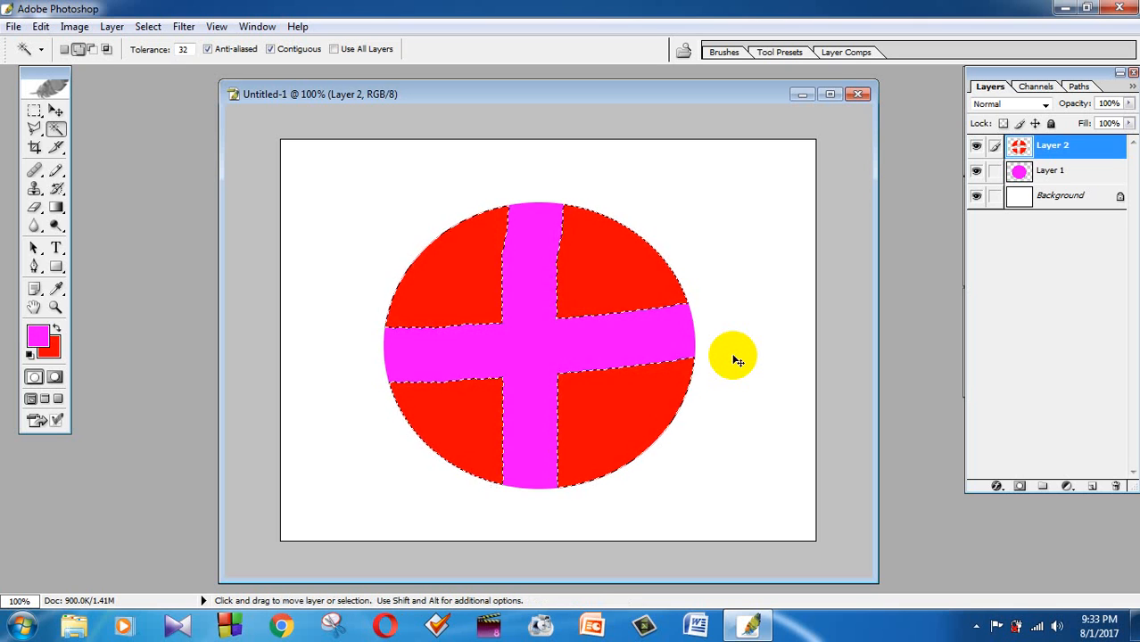
key(ctrl+d)
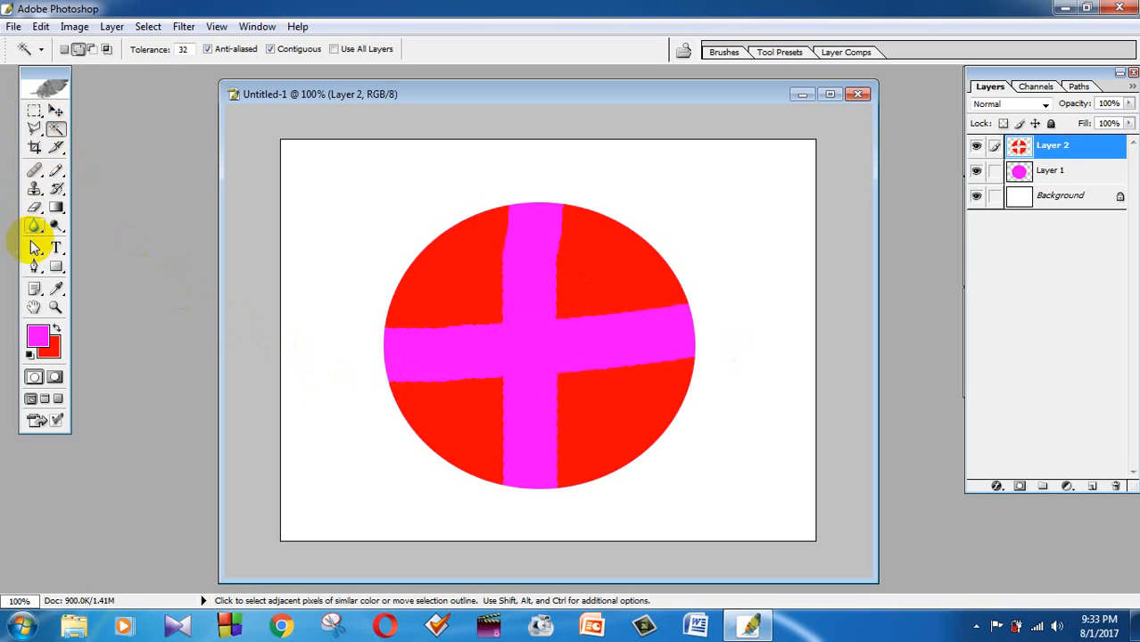
Return to the Eraser, set its diameter to 12 px and erase two thin diagonal lines down across the red quarters
click(30, 214)
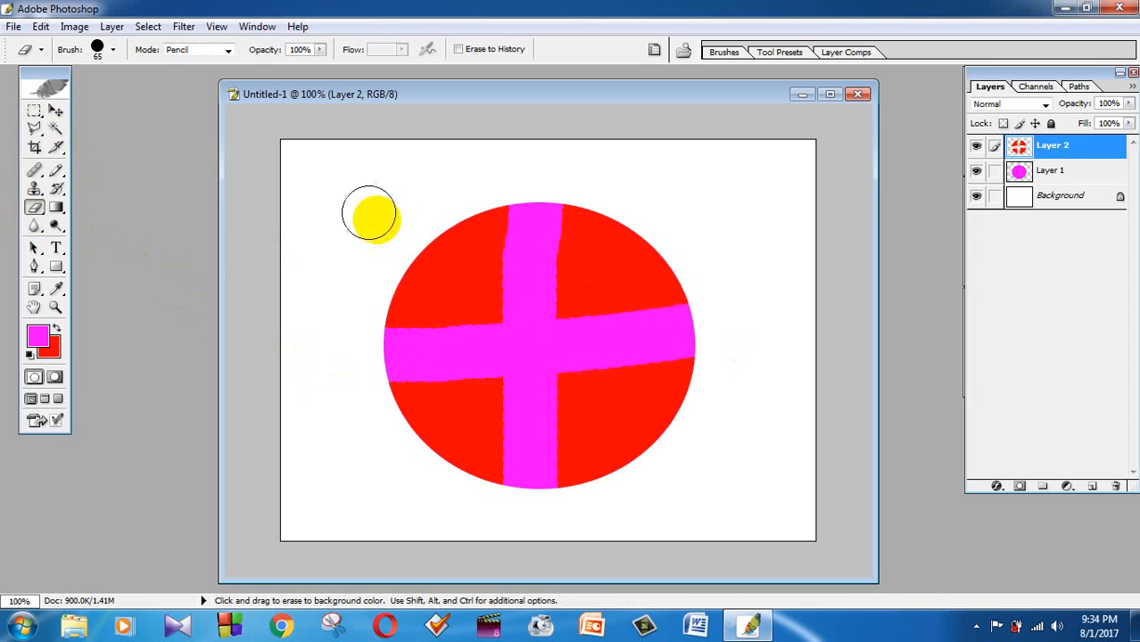
click(99, 54)
drag(77, 95, 36, 95)
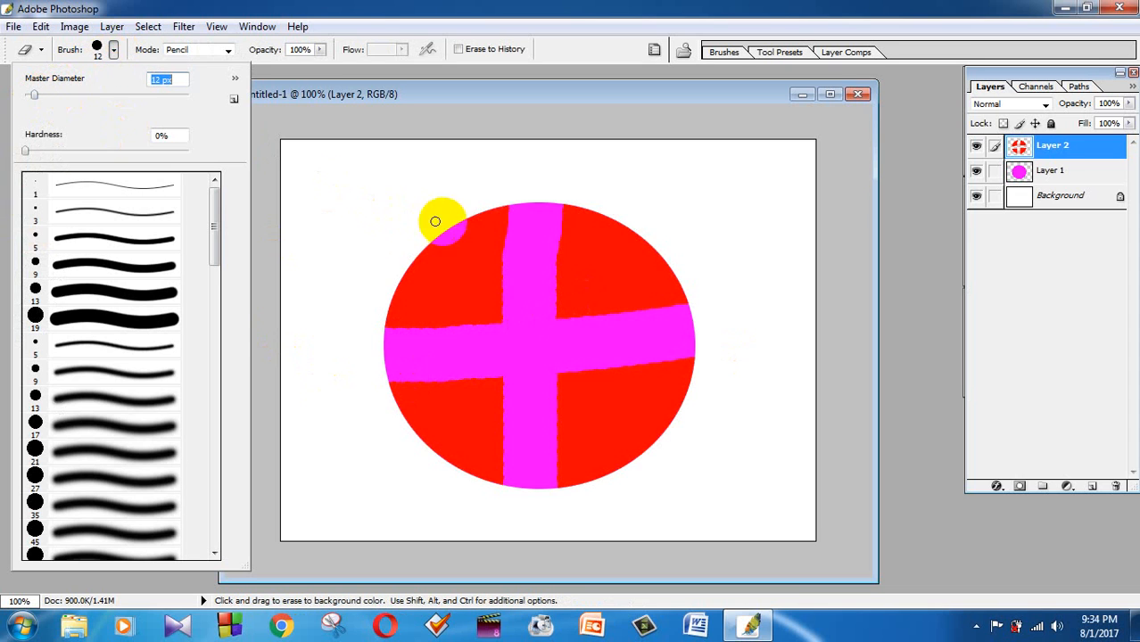
mouse_move(384, 223)
mouse_down()
mouse_move(633, 473)
mouse_move(707, 526)
mouse_up()
drag(579, 214, 723, 476)
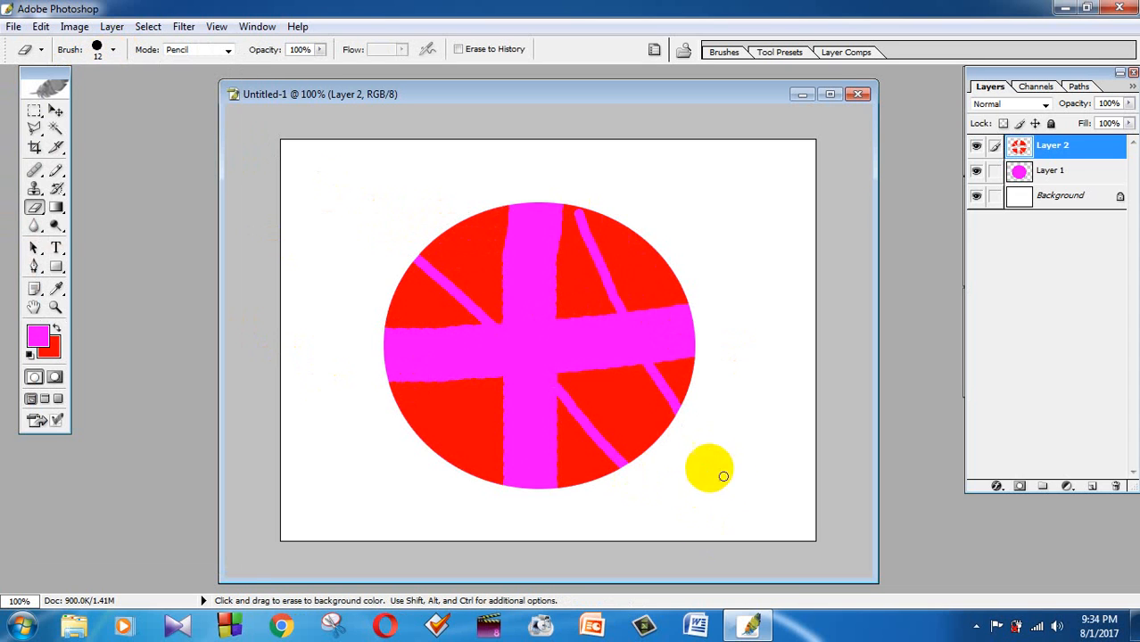
Erase more thin diagonal lines on Layer 2 that crisscross all four red quarters
drag(387, 323, 554, 168)
drag(421, 462, 506, 311)
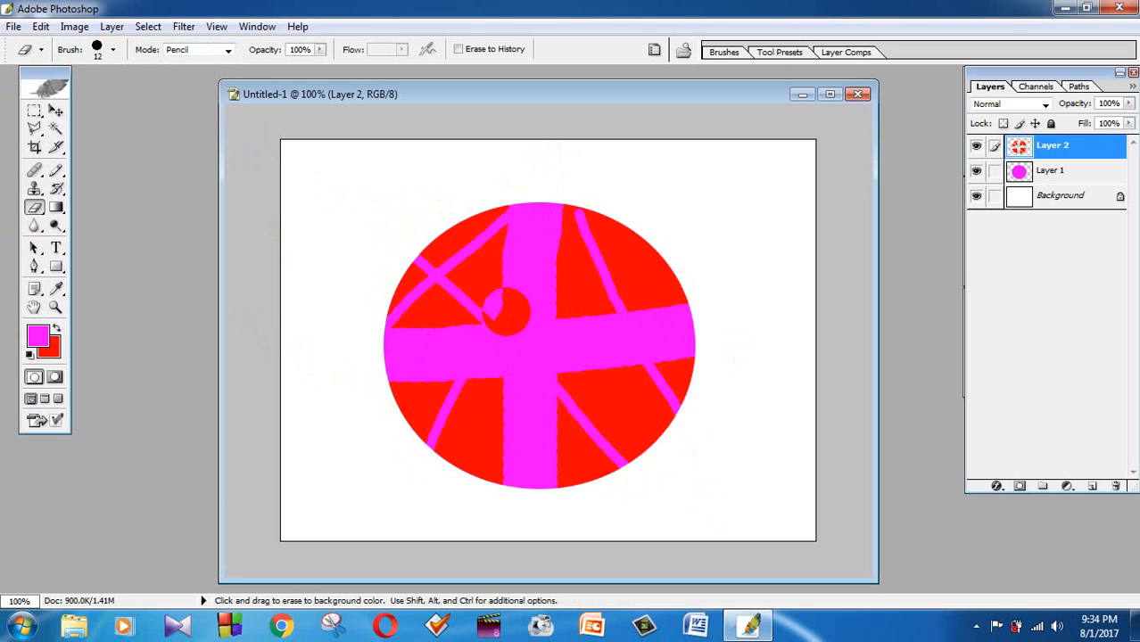
mouse_move(391, 386)
mouse_down()
mouse_move(569, 457)
mouse_move(712, 340)
mouse_up()
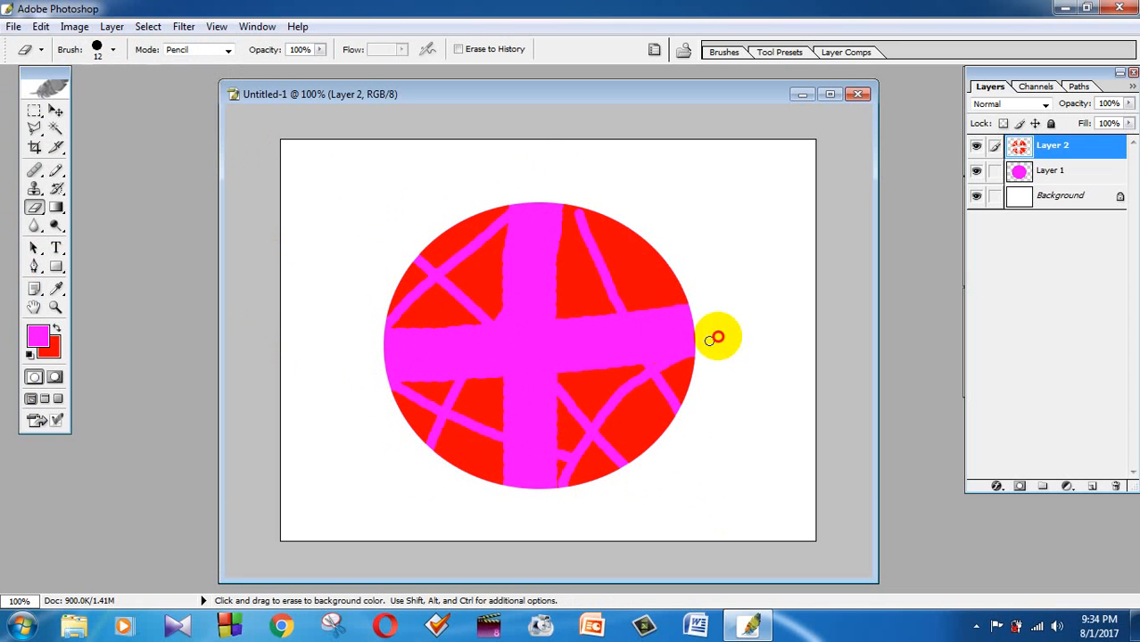
drag(655, 233, 537, 311)
drag(536, 216, 652, 293)
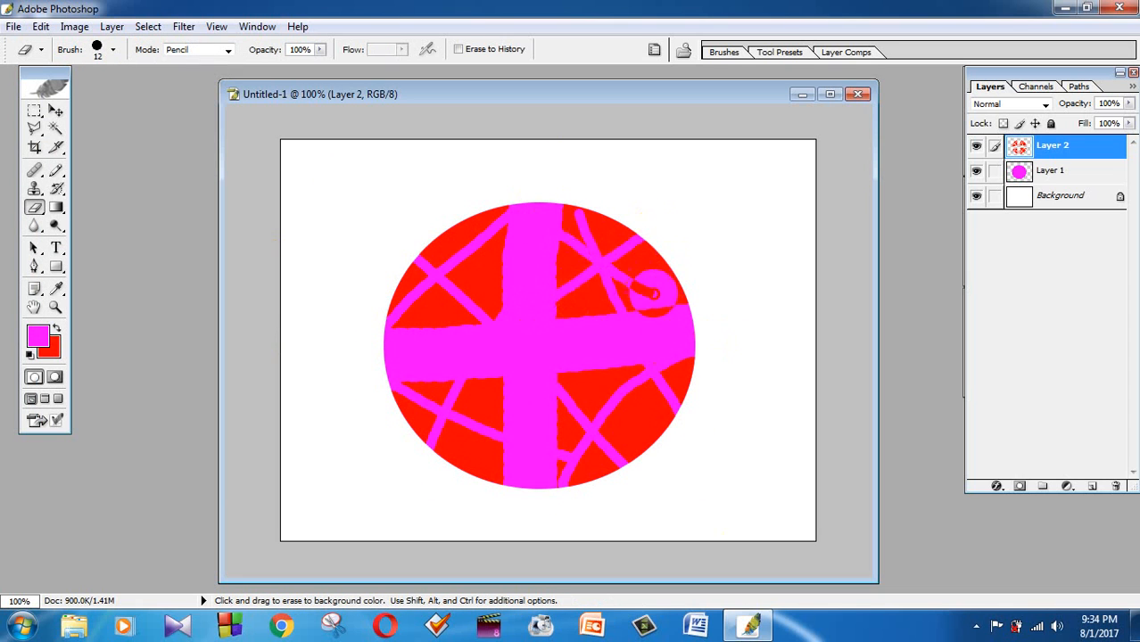
mouse_move(619, 215)
mouse_down()
mouse_move(558, 246)
mouse_move(572, 179)
mouse_up()
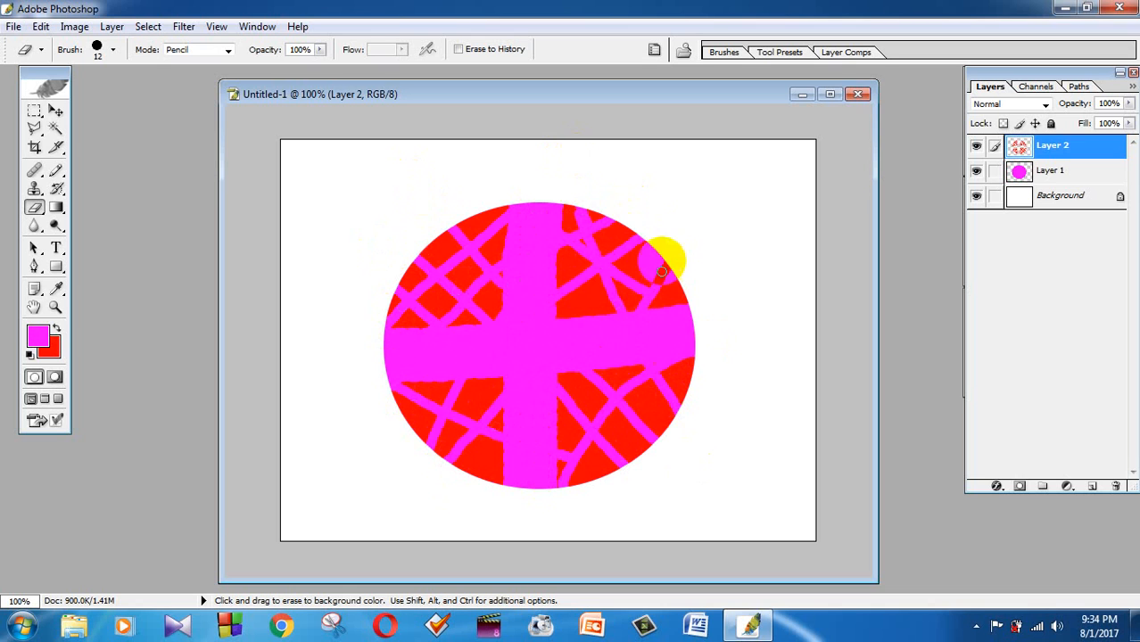
mouse_move(589, 223)
mouse_down()
mouse_move(571, 254)
mouse_move(585, 241)
mouse_move(589, 254)
mouse_move(592, 243)
mouse_move(535, 295)
mouse_move(604, 303)
mouse_move(627, 323)
mouse_up()
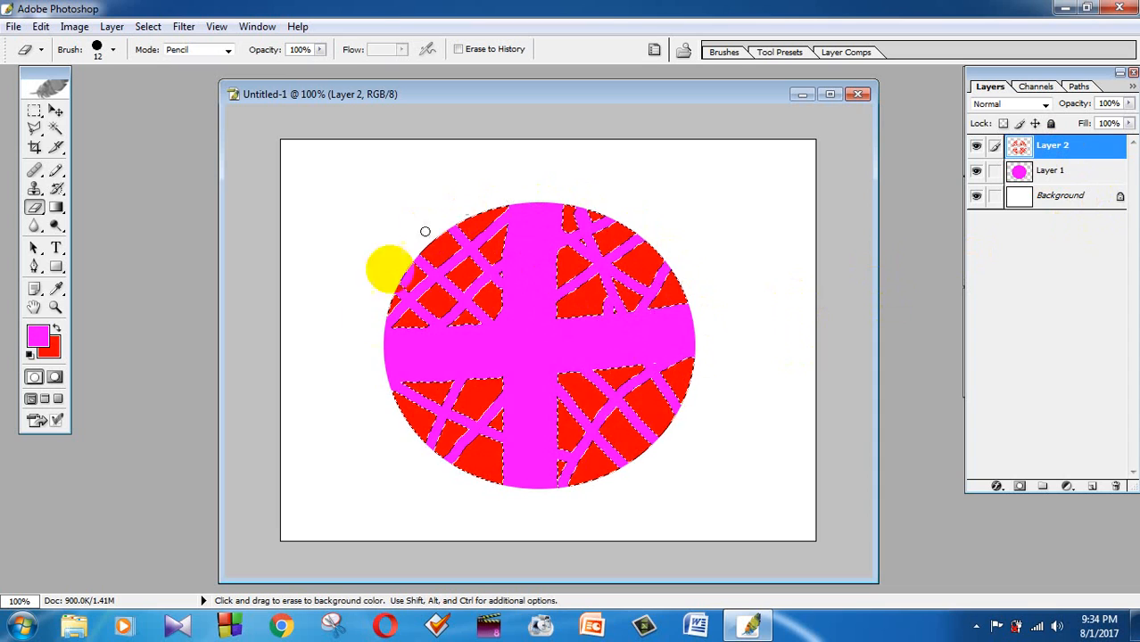
Delete Layer 1 with the magenta circle and Layer 2 with the red pieces
click(615, 262)
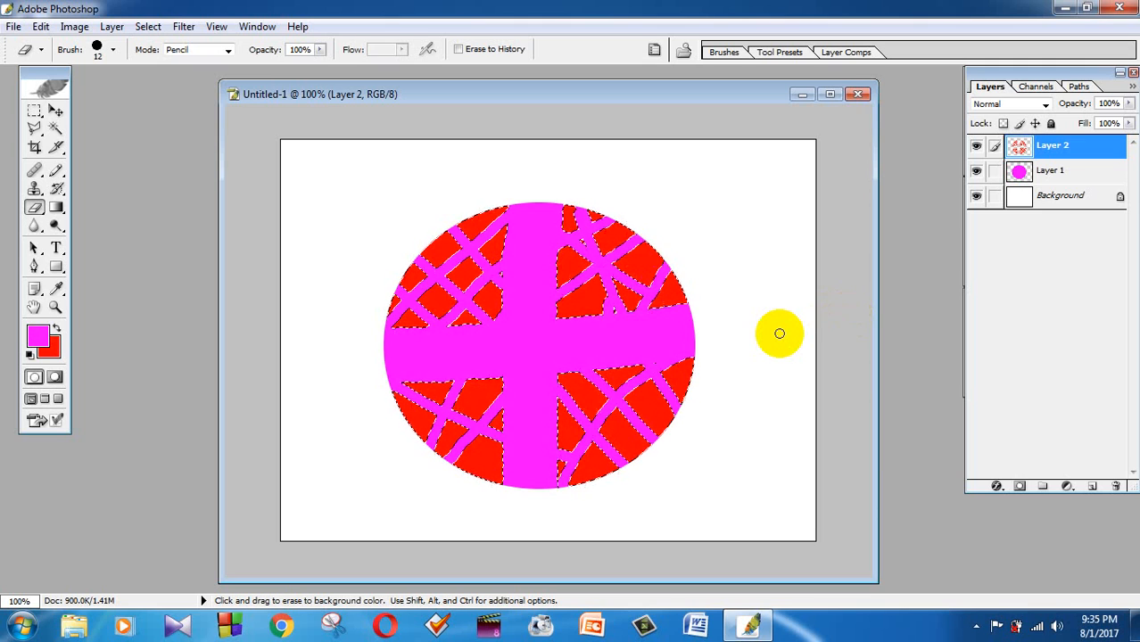
click(1080, 172)
right_click(1080, 172)
click(1018, 244)
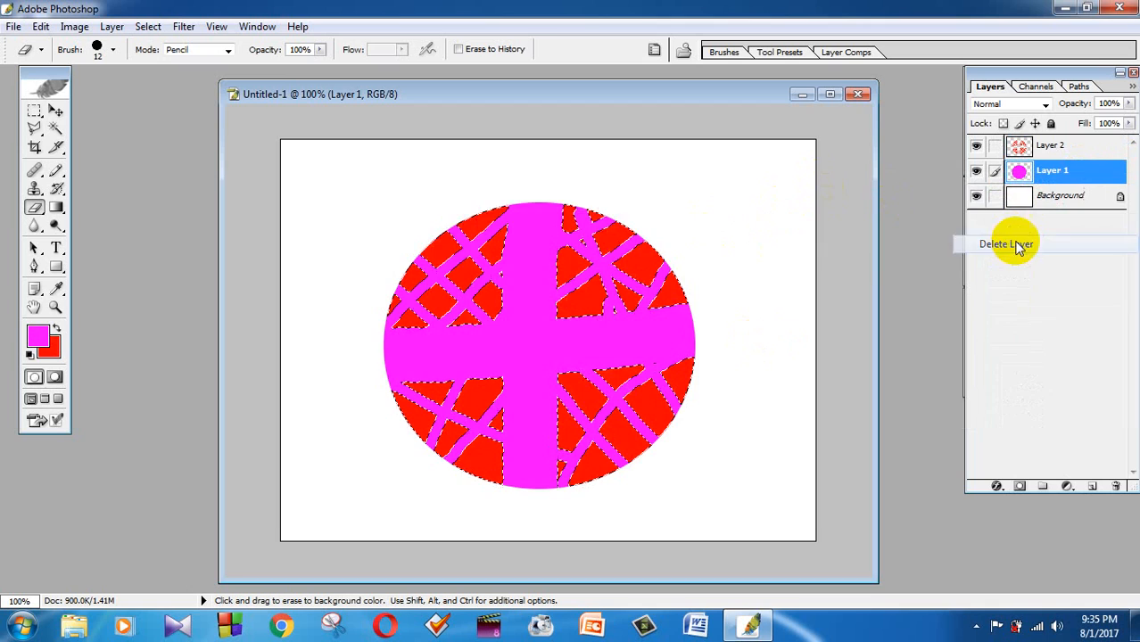
click(506, 246)
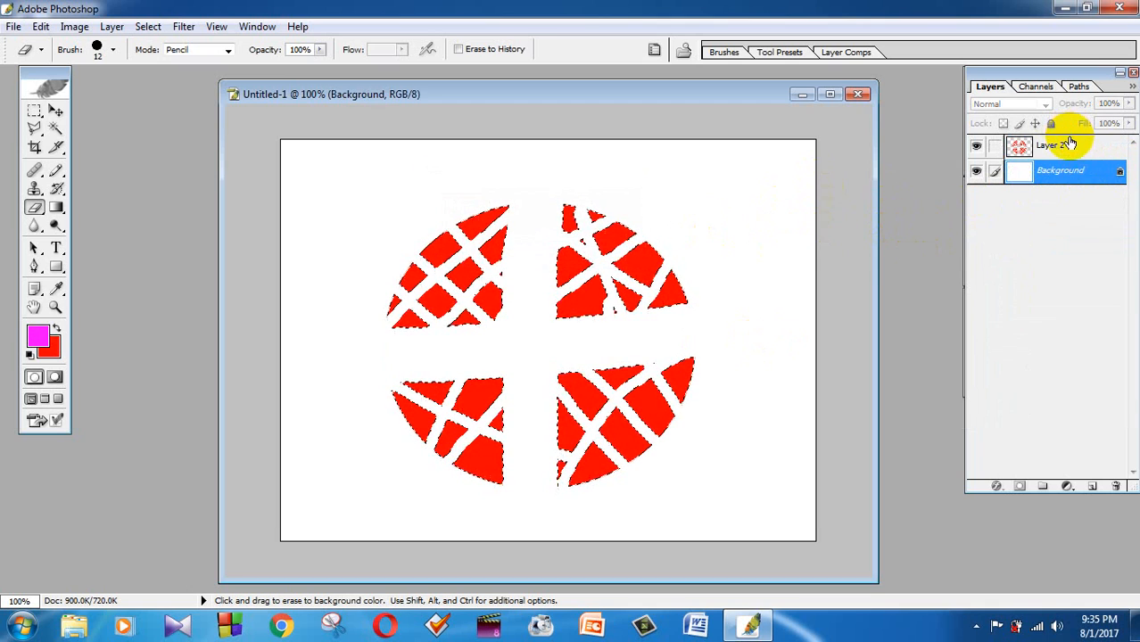
right_click(1071, 145)
click(1006, 218)
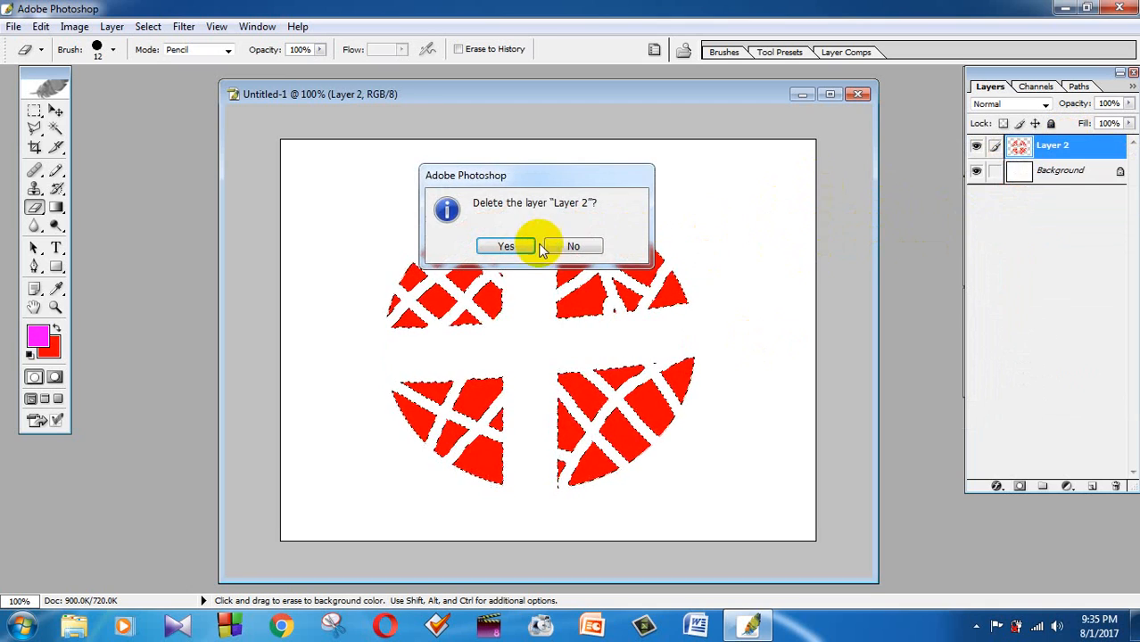
click(506, 247)
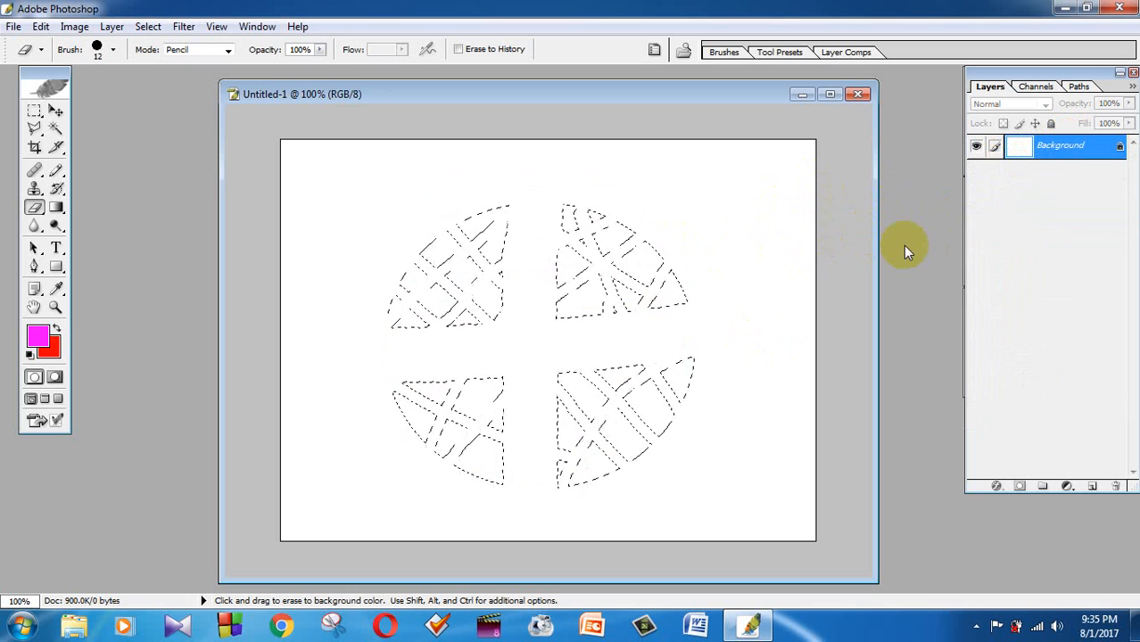
Add two new empty layers and fill Layer 1 entirely with black
click(1090, 488)
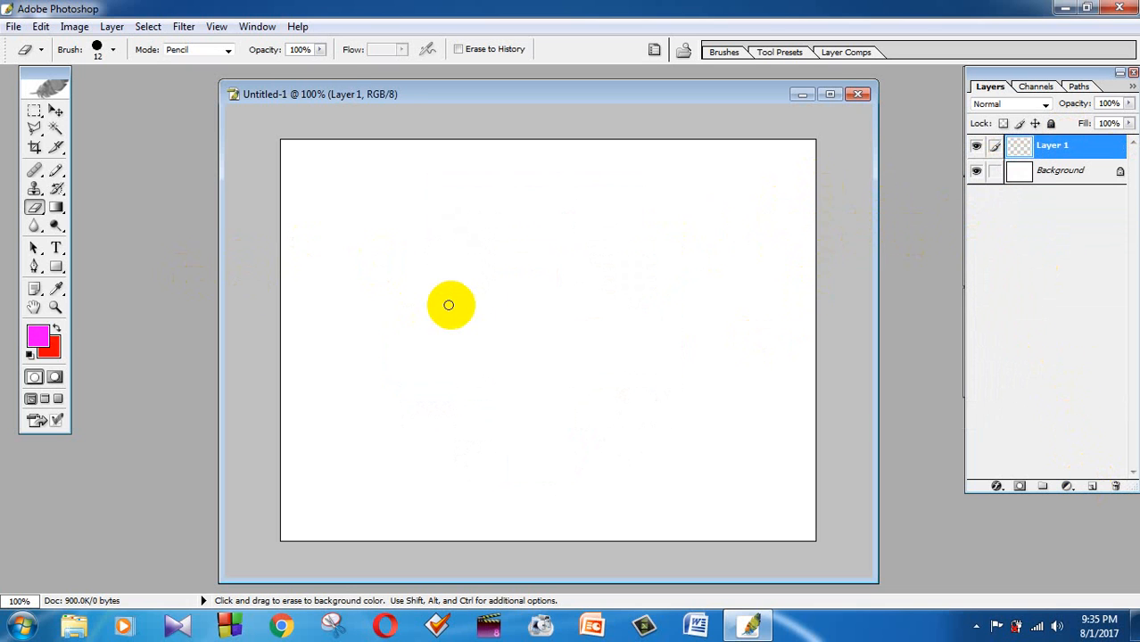
click(1089, 486)
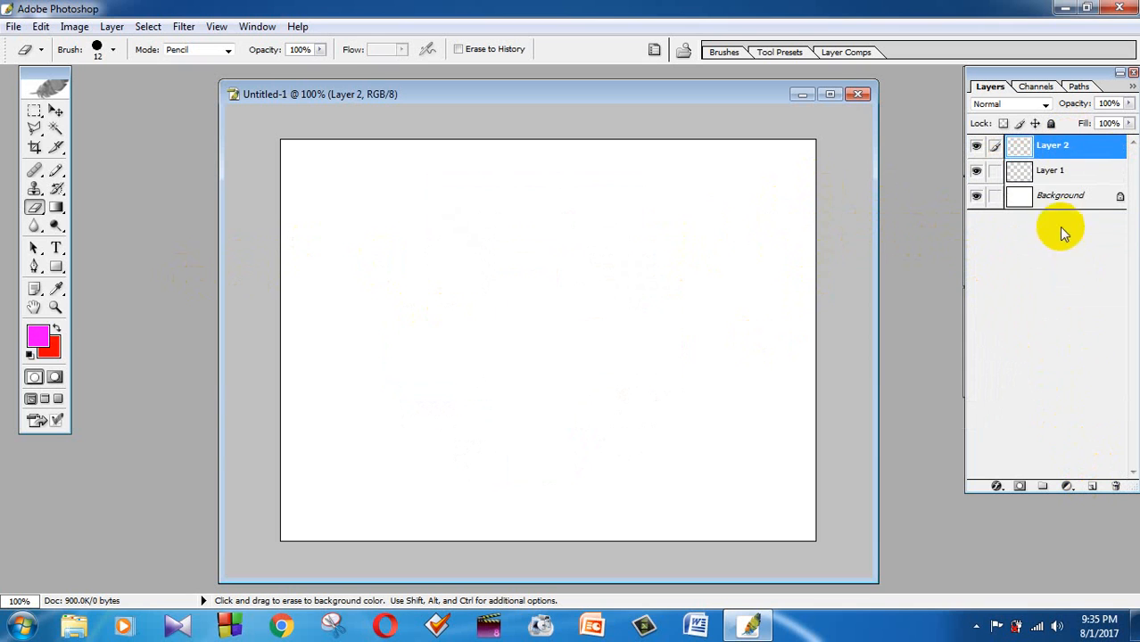
click(1048, 171)
click(38, 336)
drag(365, 308, 309, 390)
click(704, 126)
key(e)
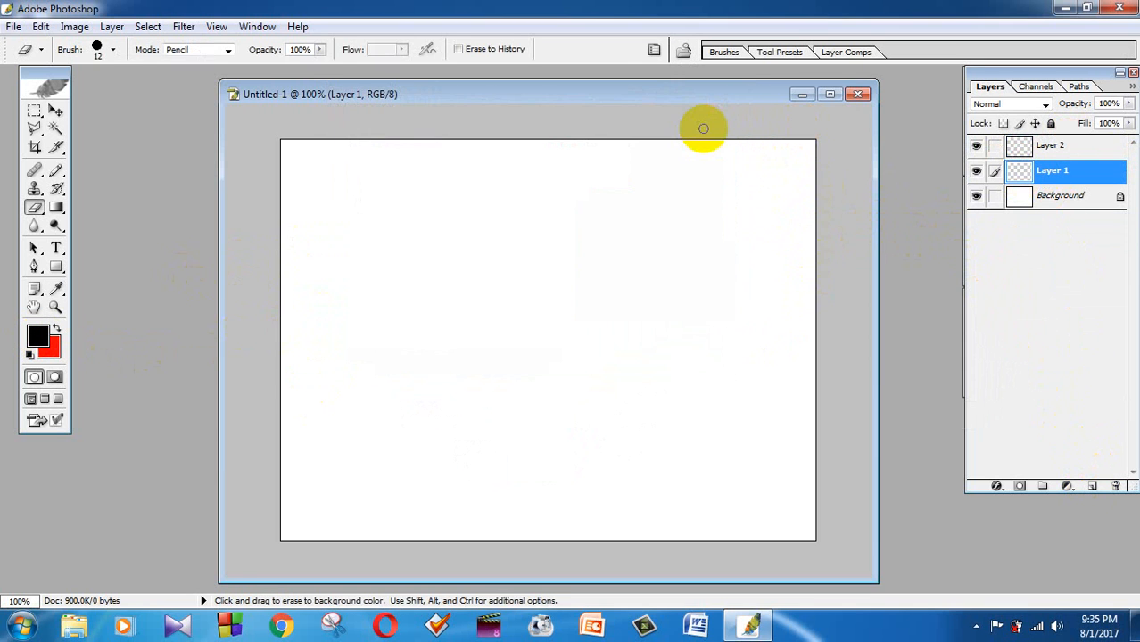
key(alt+BackSpace)
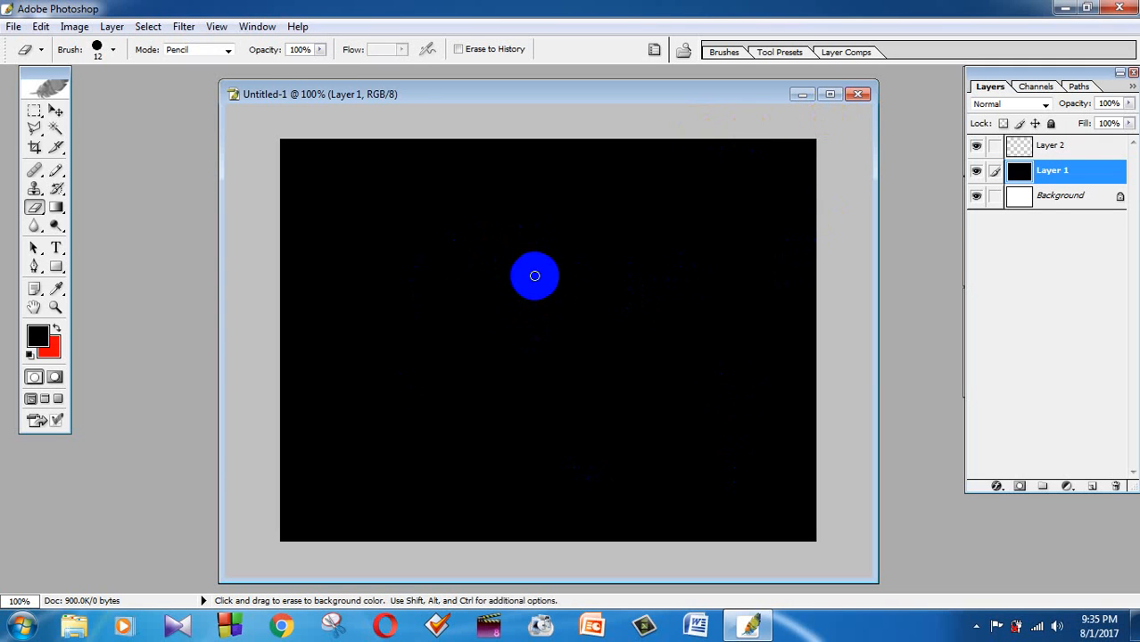
Choose the Pen tool and swap the colours so red is the foreground and black the background
click(33, 265)
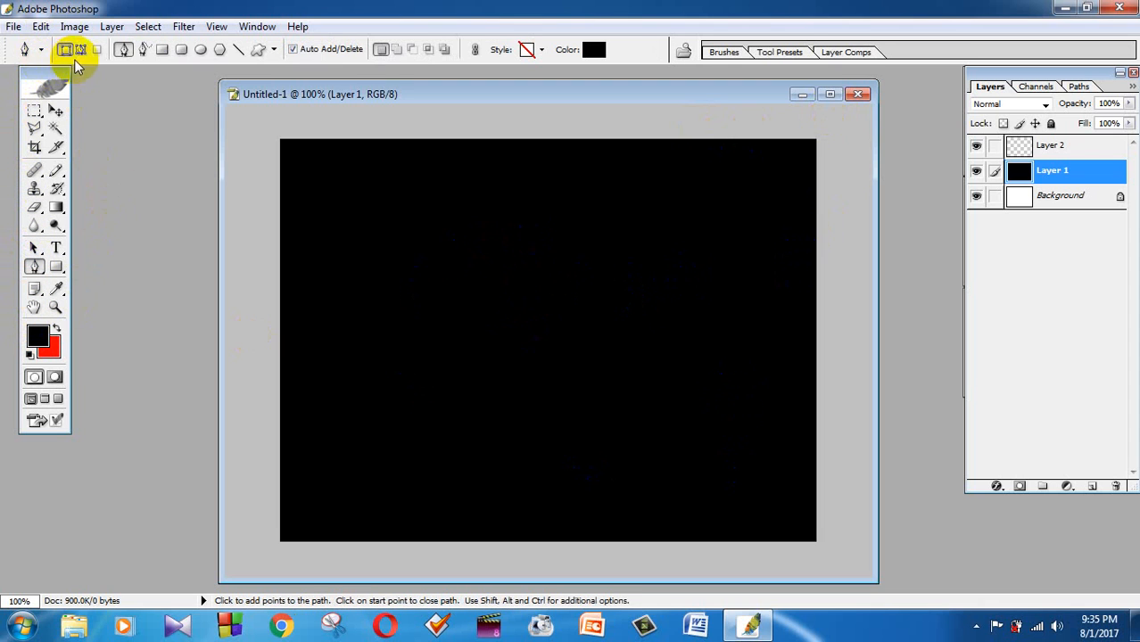
click(33, 265)
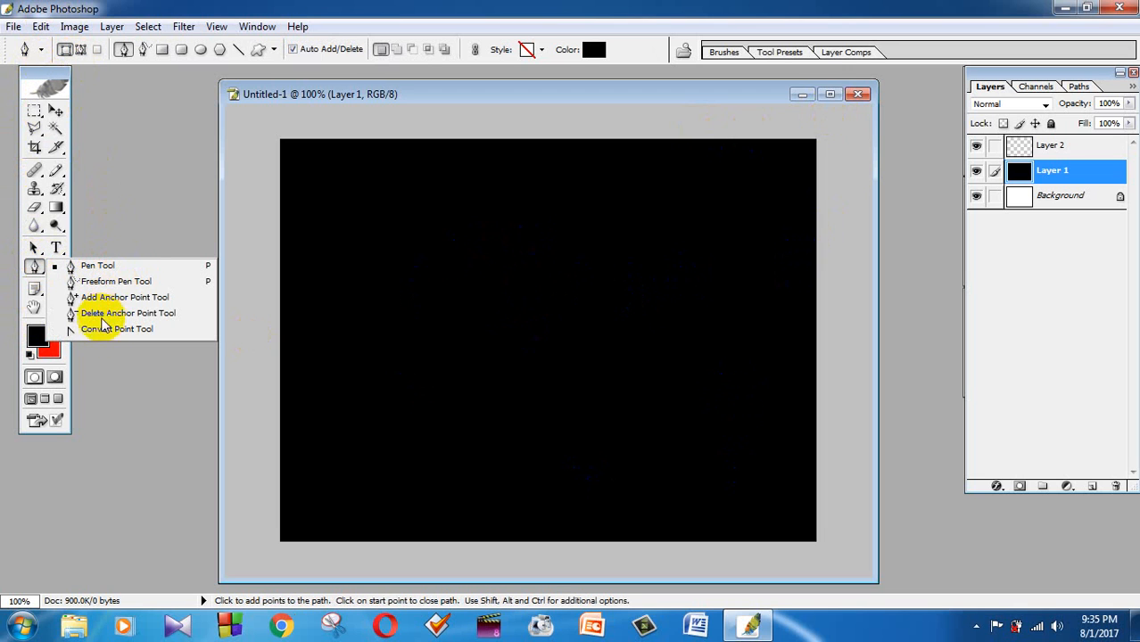
click(117, 265)
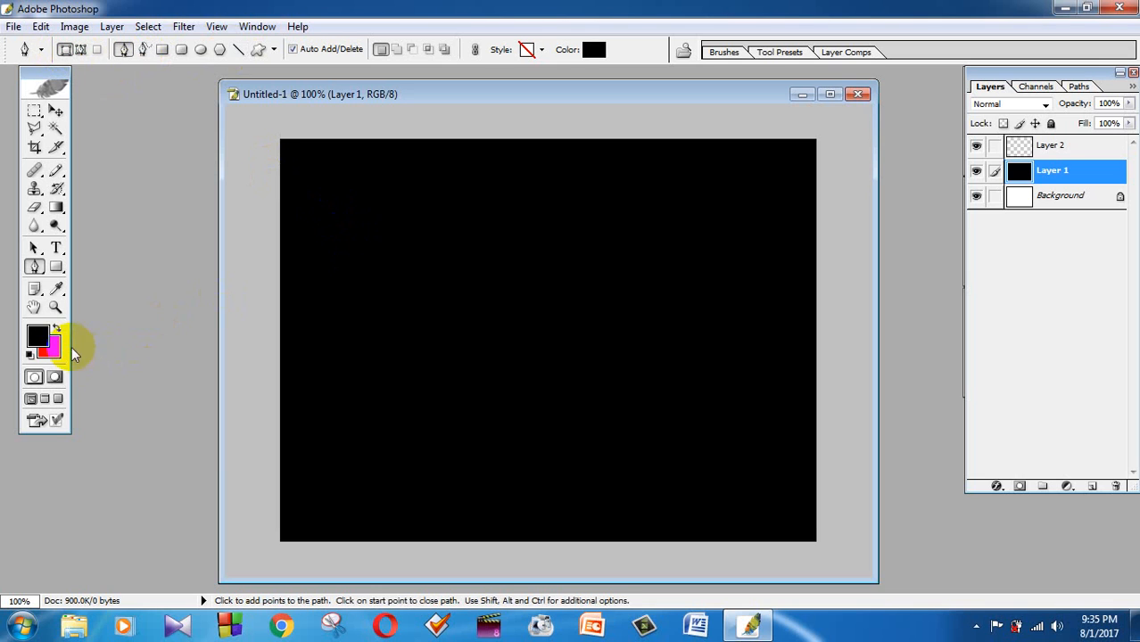
click(55, 329)
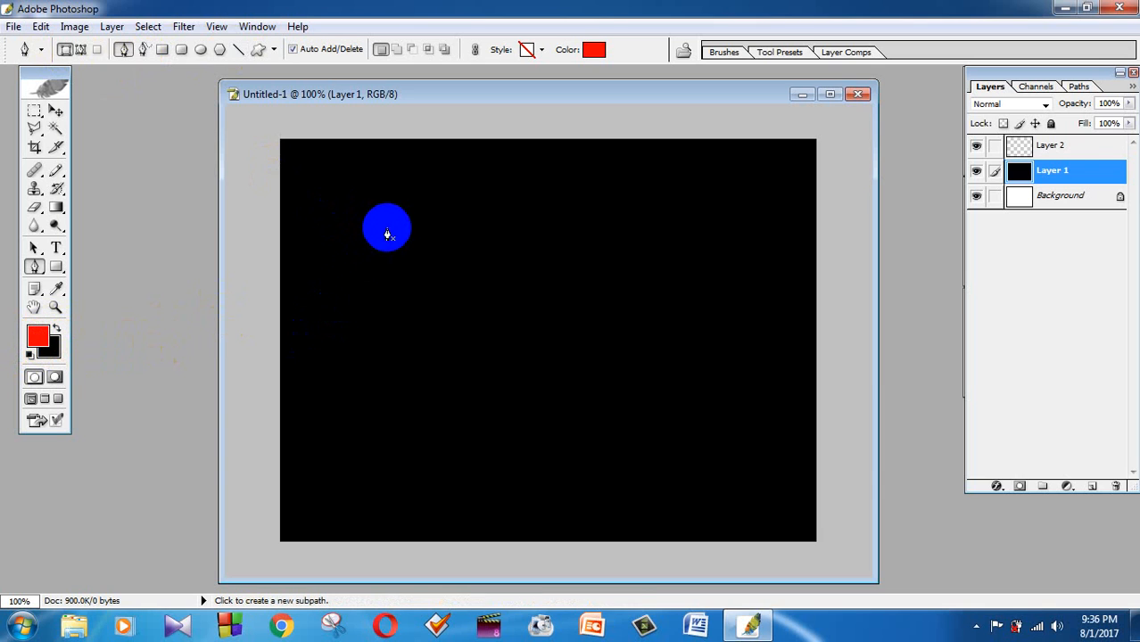
Start a red pen shape in the canvas's upper left and try two unconstrained second points, undoing each
click(387, 234)
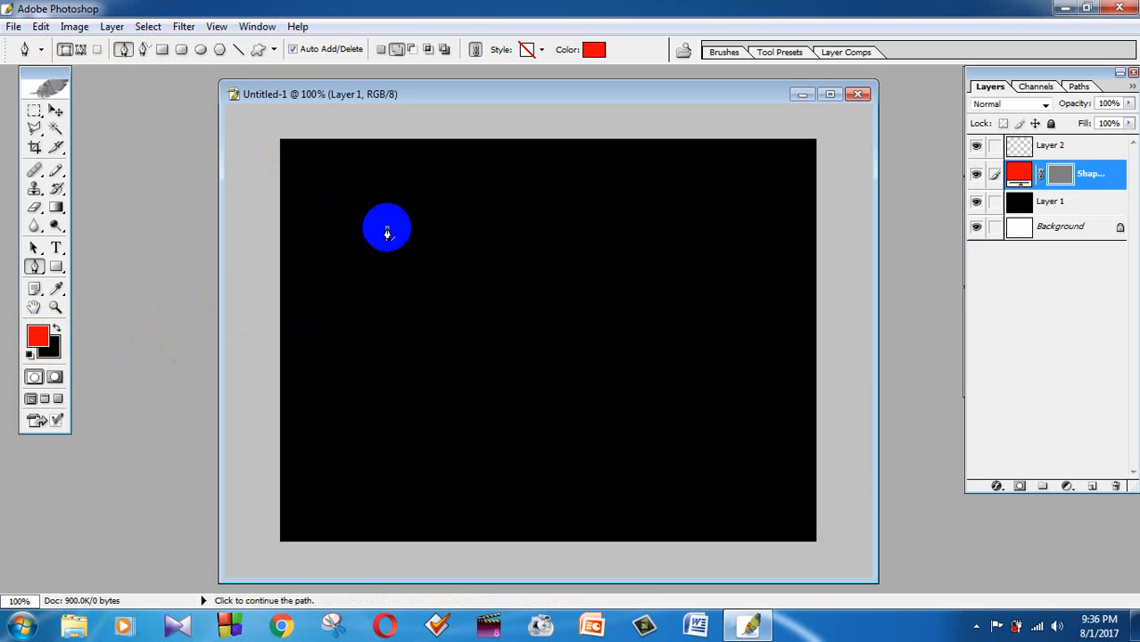
click(744, 229)
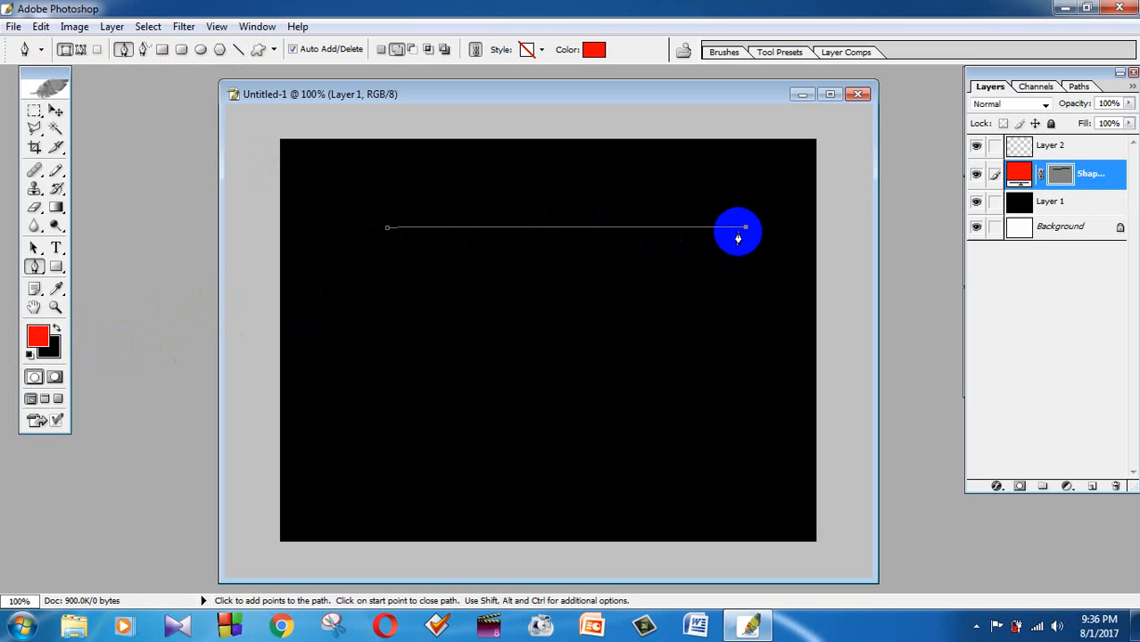
key(ctrl+z)
click(790, 164)
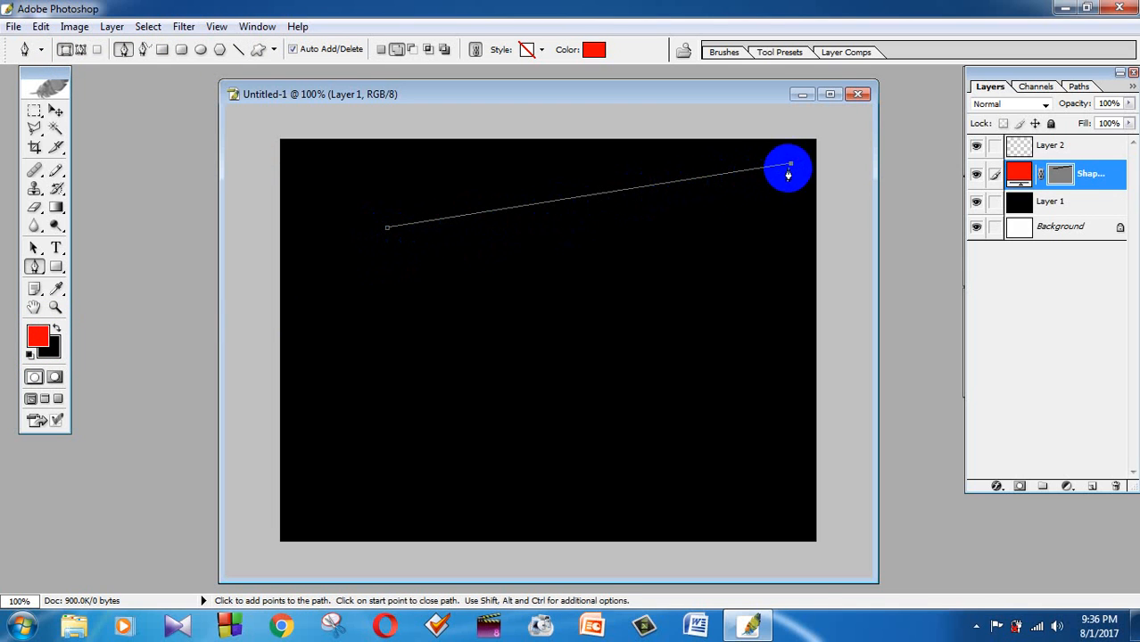
key(ctrl+z)
key(shift)
Draw a constrained horizontal top edge and vertical right edge, and close the red shape as a right triangle
shift+click(776, 172)
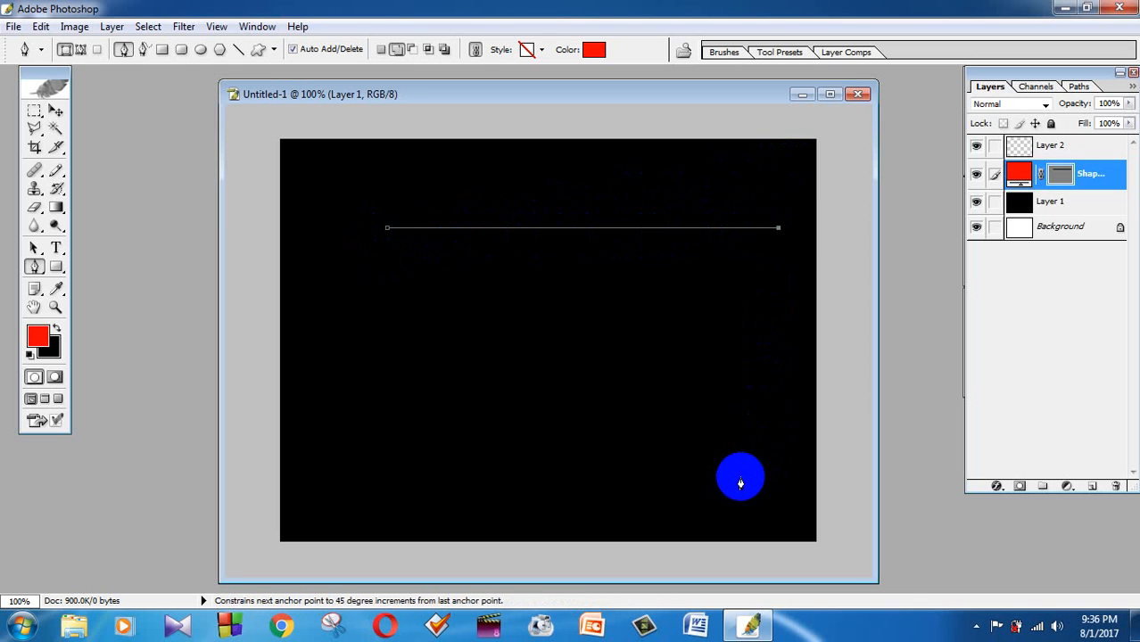
shift+click(740, 484)
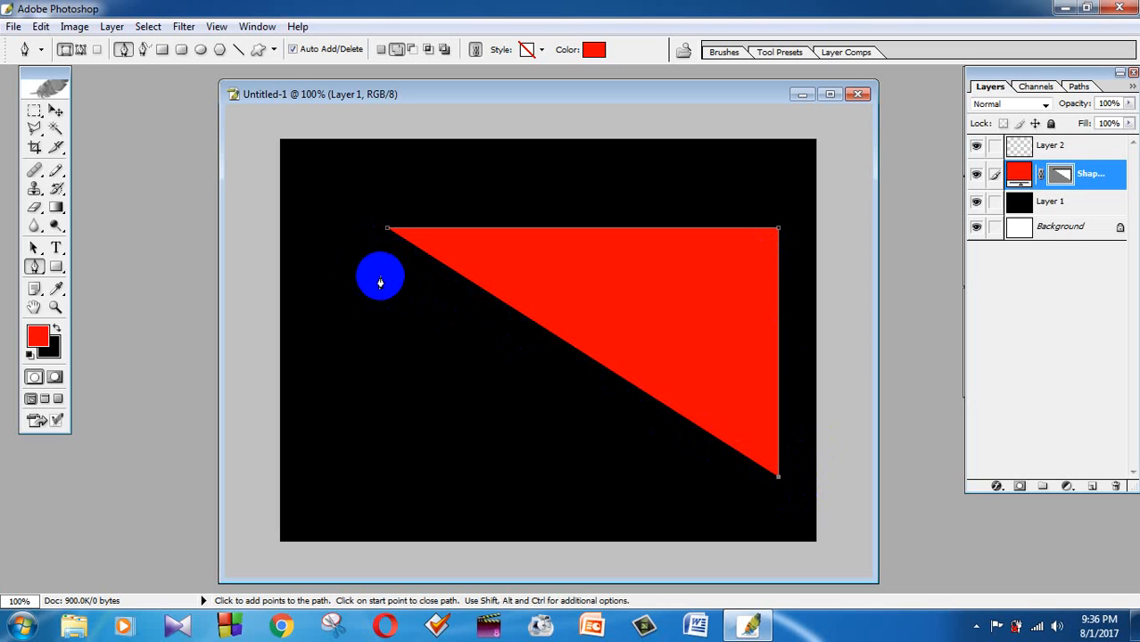
key(ctrl+space)
click(387, 229)
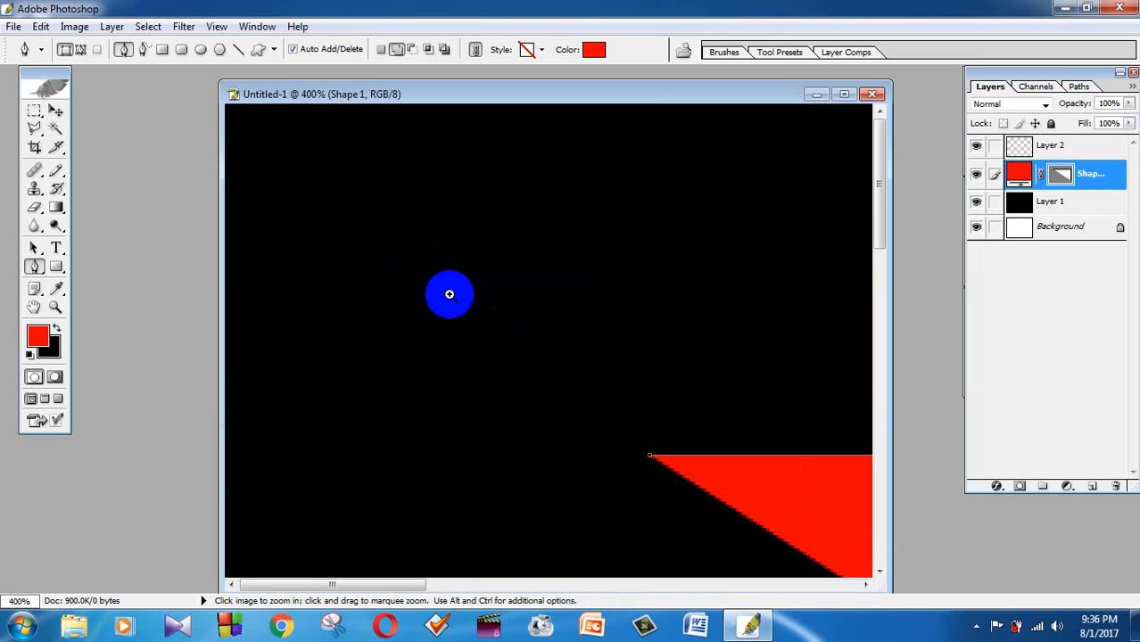
key(alt+space)
click(651, 456)
click(652, 457)
click(651, 456)
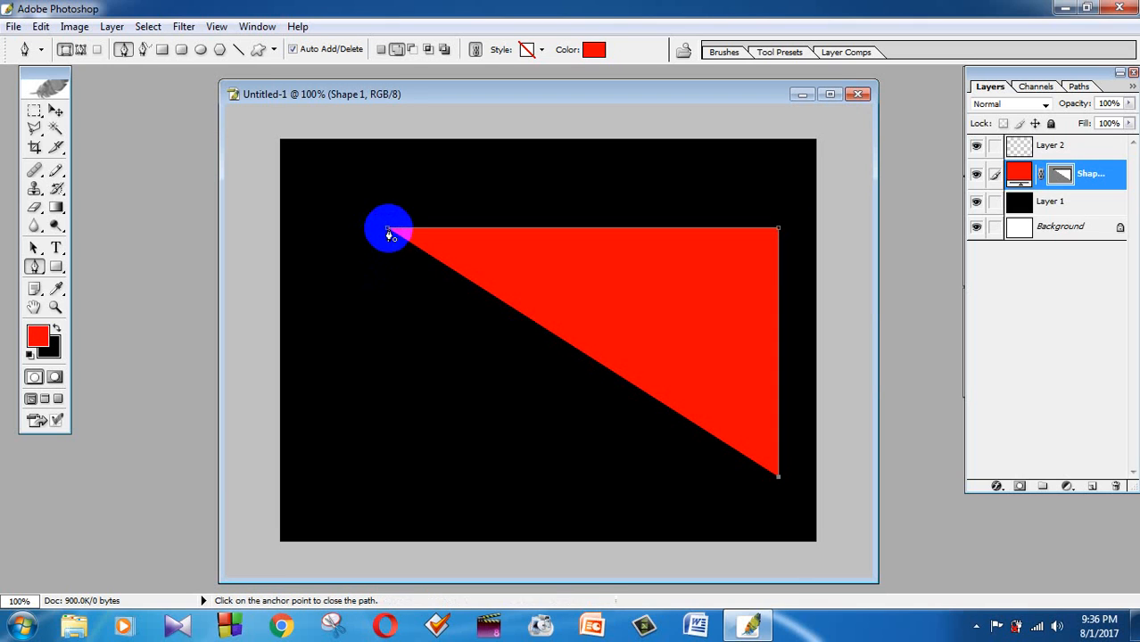
click(388, 232)
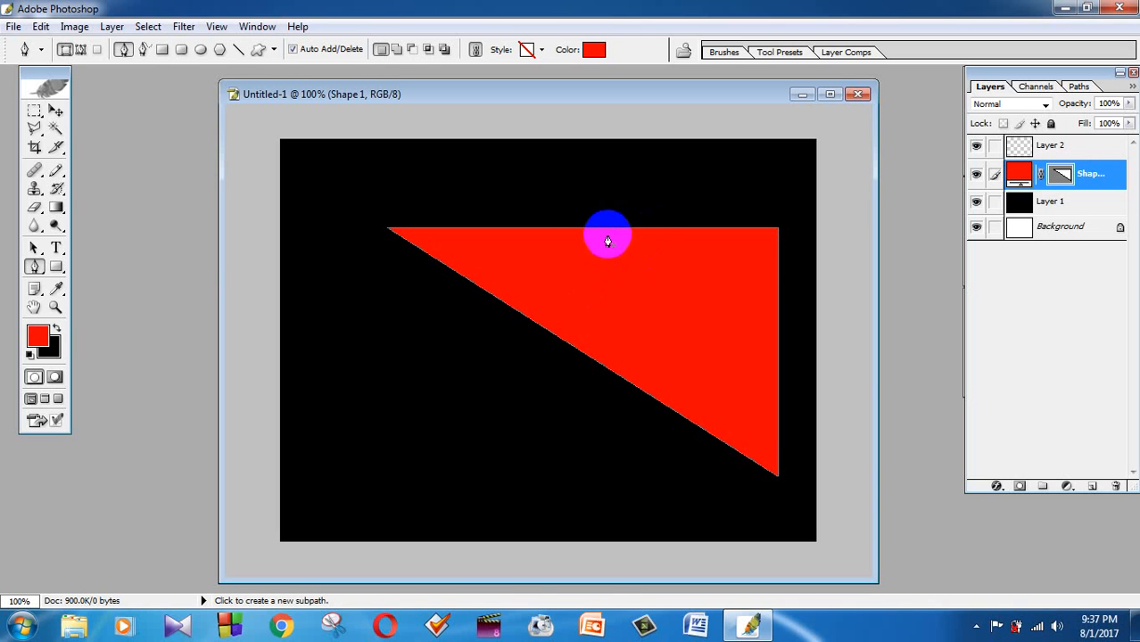
Set the Pen tool to create paths instead of shape layers, and undo the red triangle shape
click(79, 49)
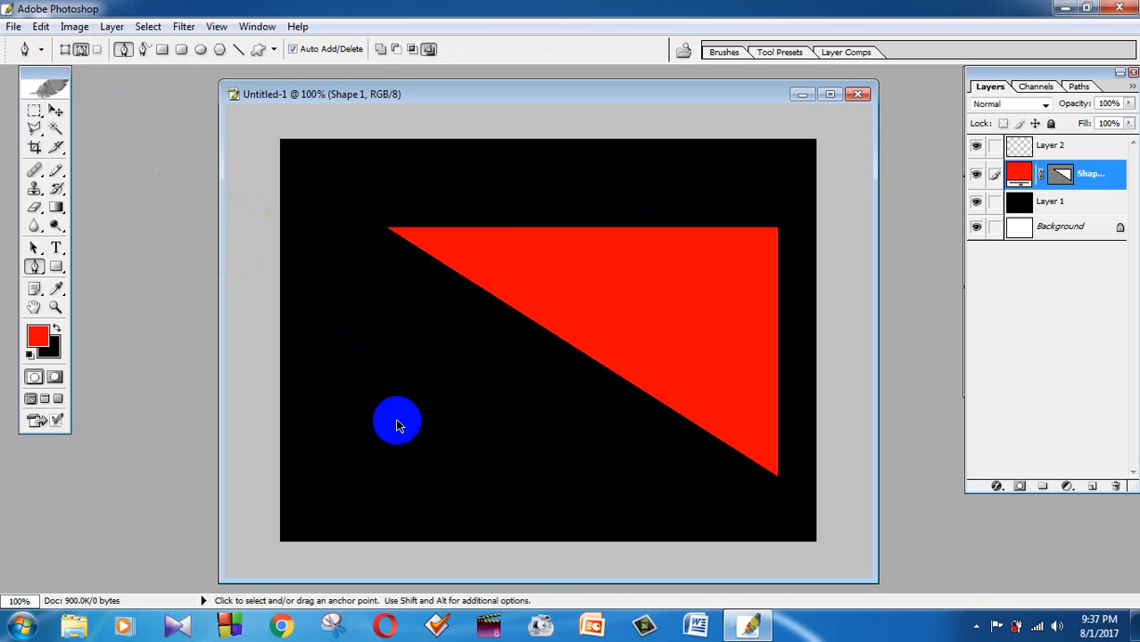
key(ctrl+alt+z)
key(ctrl+alt+z)
key(ctrl+alt+z)
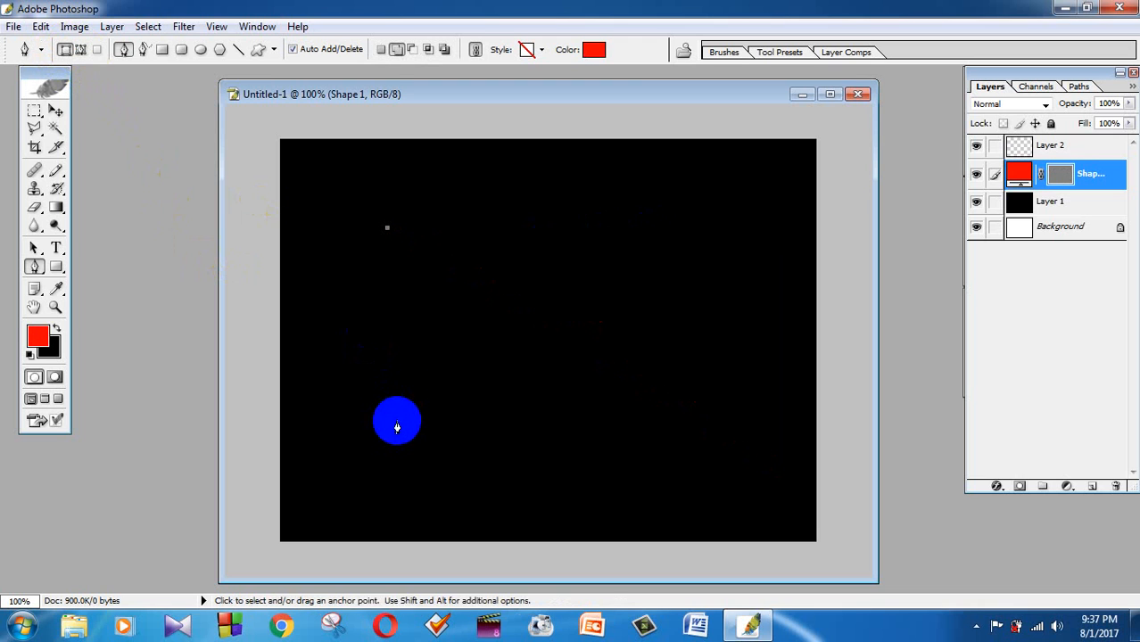
key(ctrl+alt+z)
Draw a closed right-triangle path on Layer 1 with a constrained horizontal top edge and vertical right edge
click(360, 240)
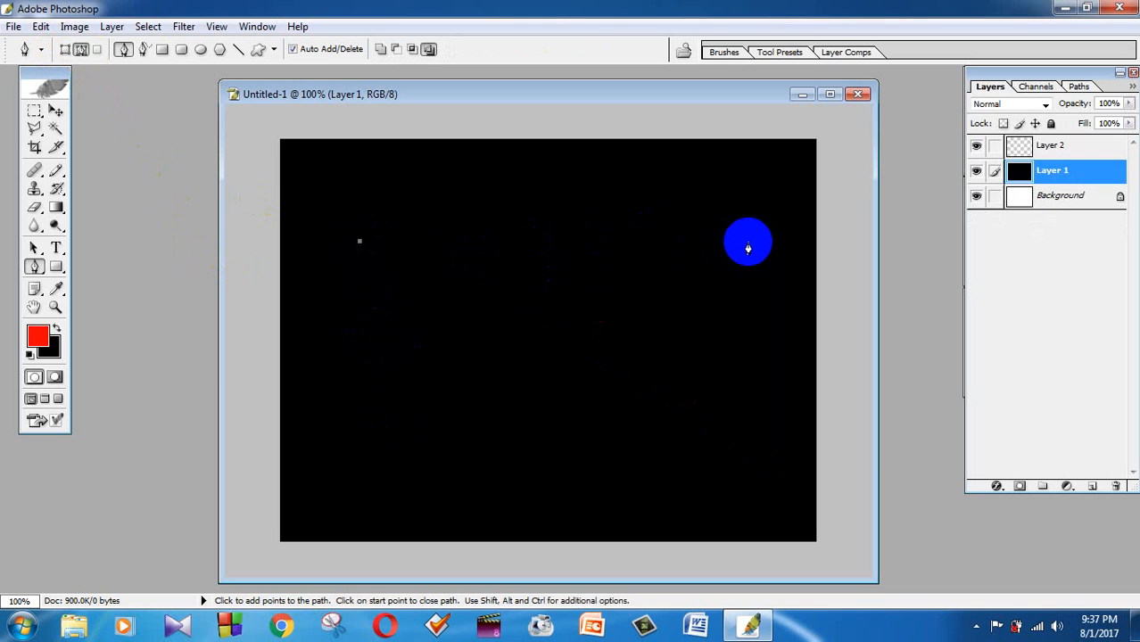
shift+click(748, 255)
shift+click(748, 463)
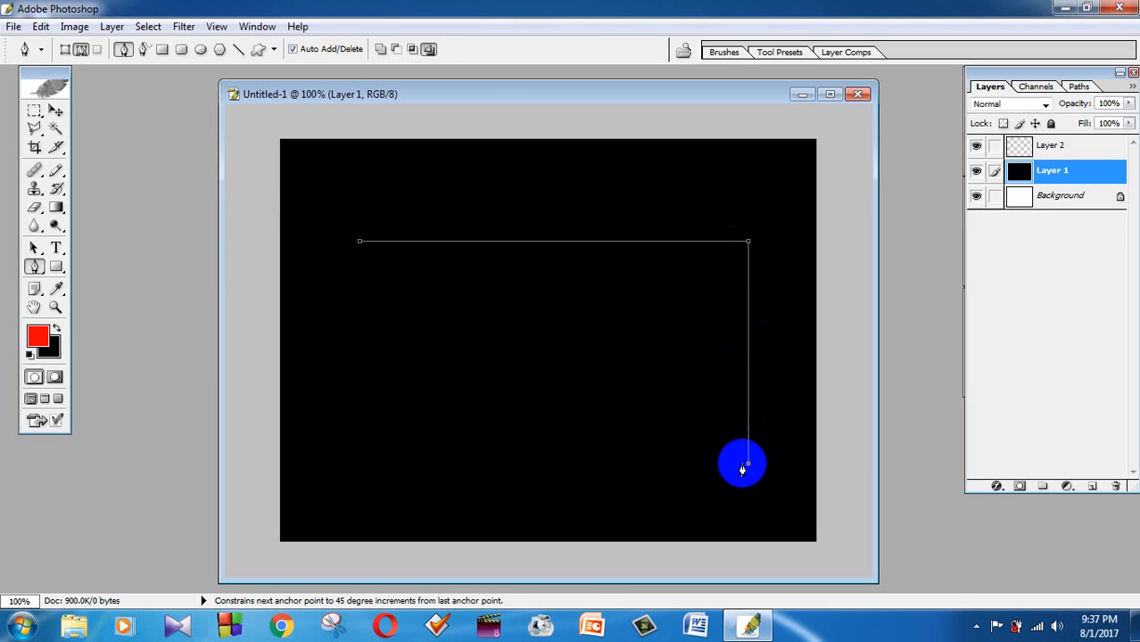
click(358, 243)
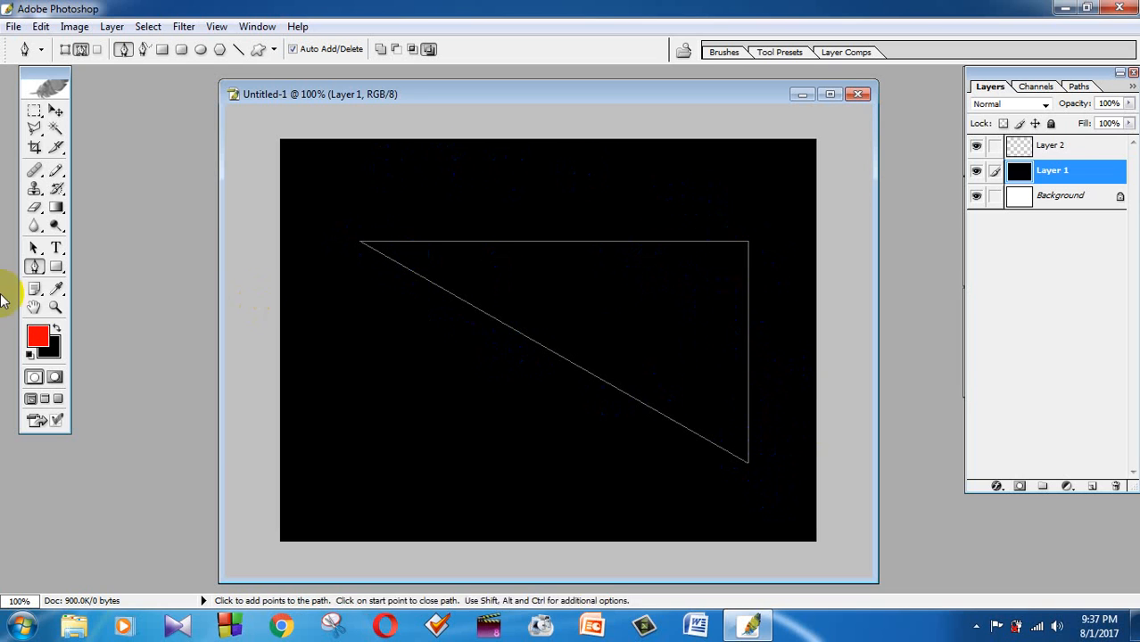
Set the foreground colour to magenta #FF00EA, try filling Layer 1 with it, and refill the layer with black
click(38, 335)
drag(574, 259, 574, 168)
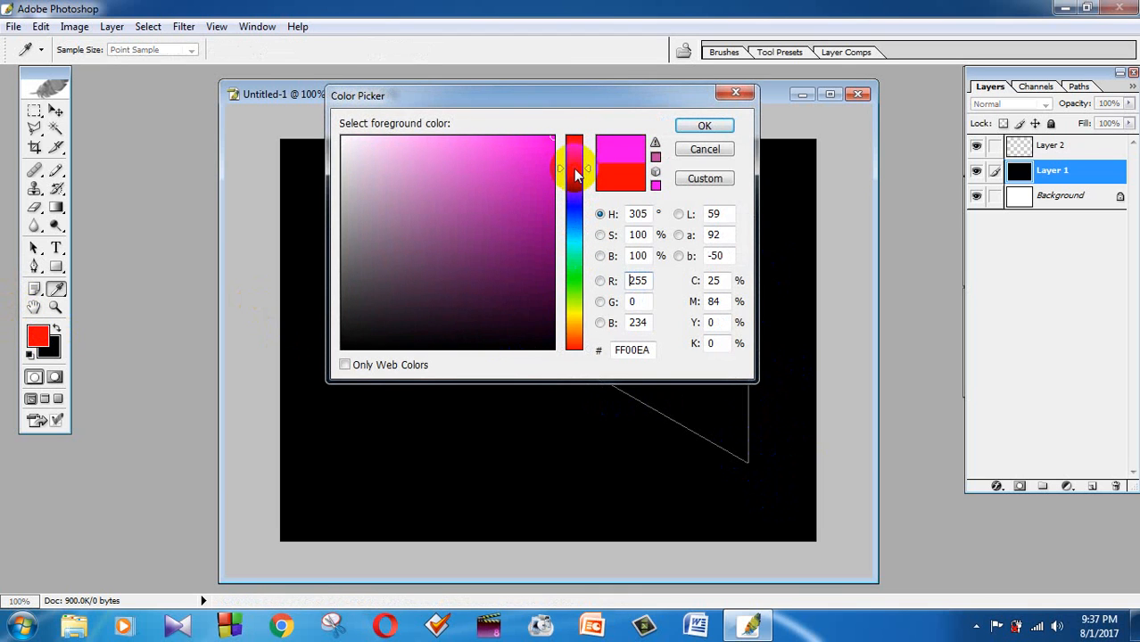
click(704, 126)
key(p)
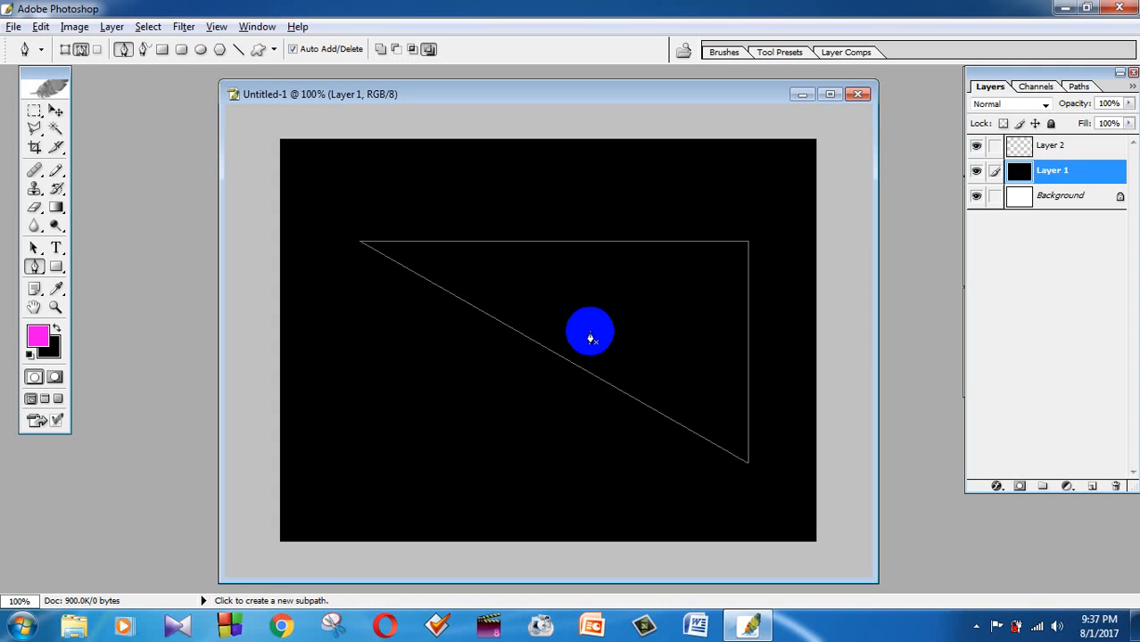
key(alt+BackSpace)
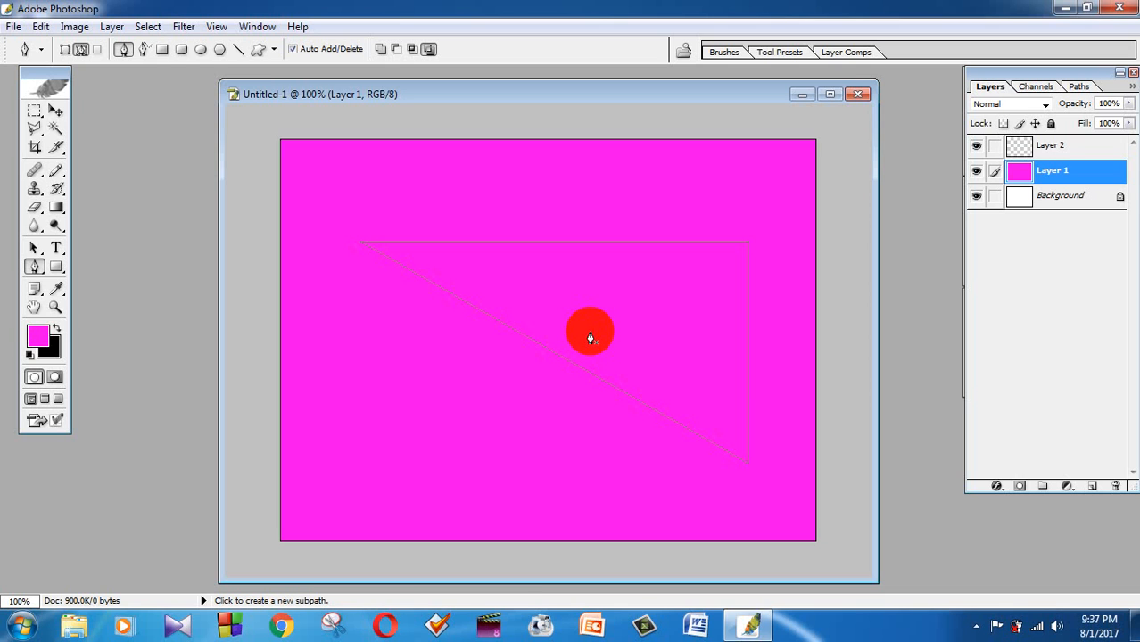
key(ctrl+BackSpace)
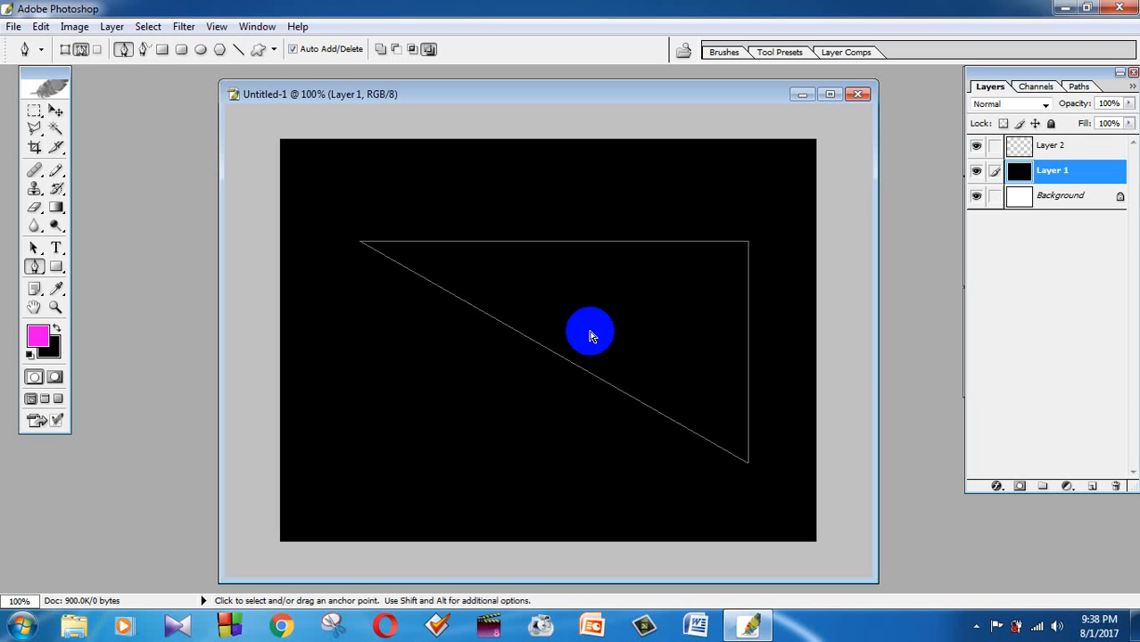
Convert the triangle path into a selection and fill it with blue as the new background colour
key(ctrl+Return)
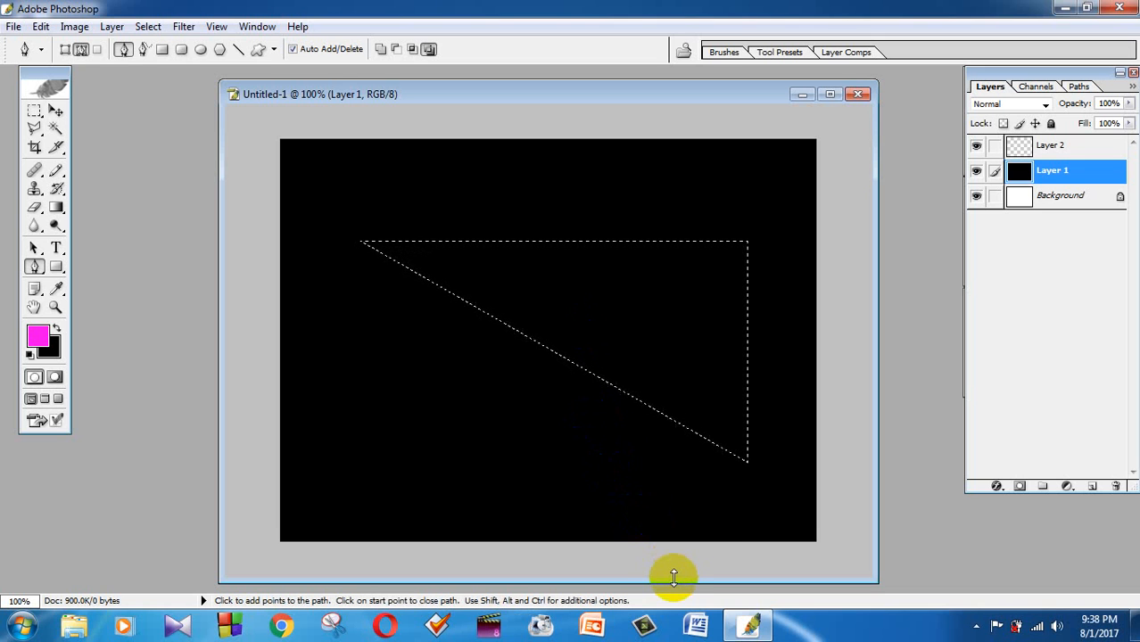
click(51, 355)
drag(580, 234, 576, 203)
click(532, 176)
click(724, 125)
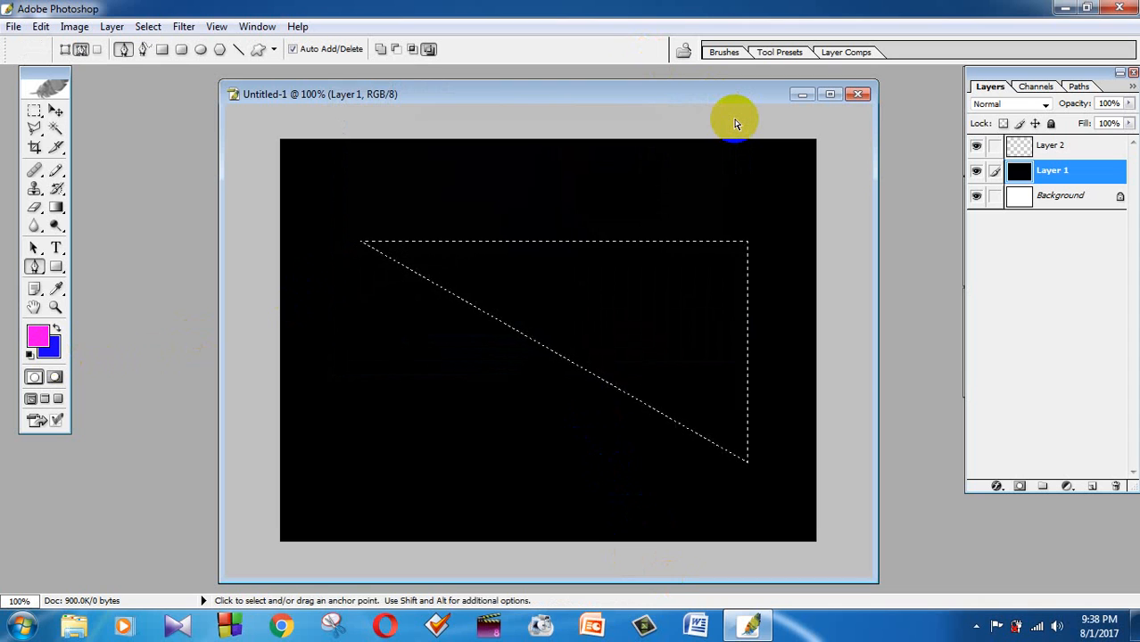
key(ctrl+BackSpace)
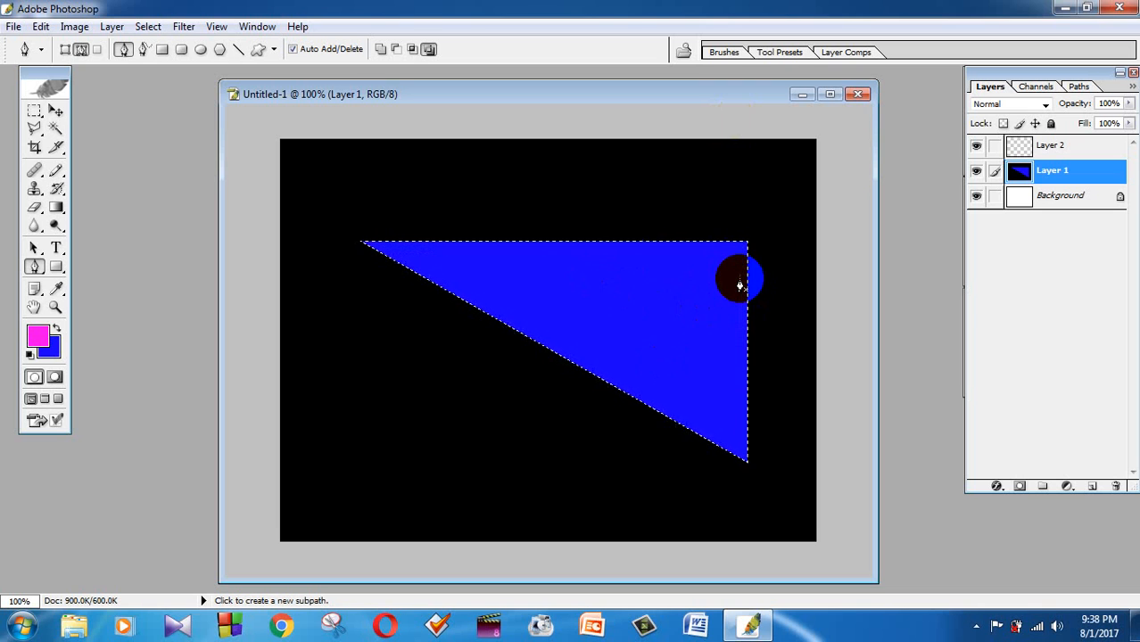
Replace the triangle selection with a rectangular marquee selection across the lower part of the canvas
click(371, 170)
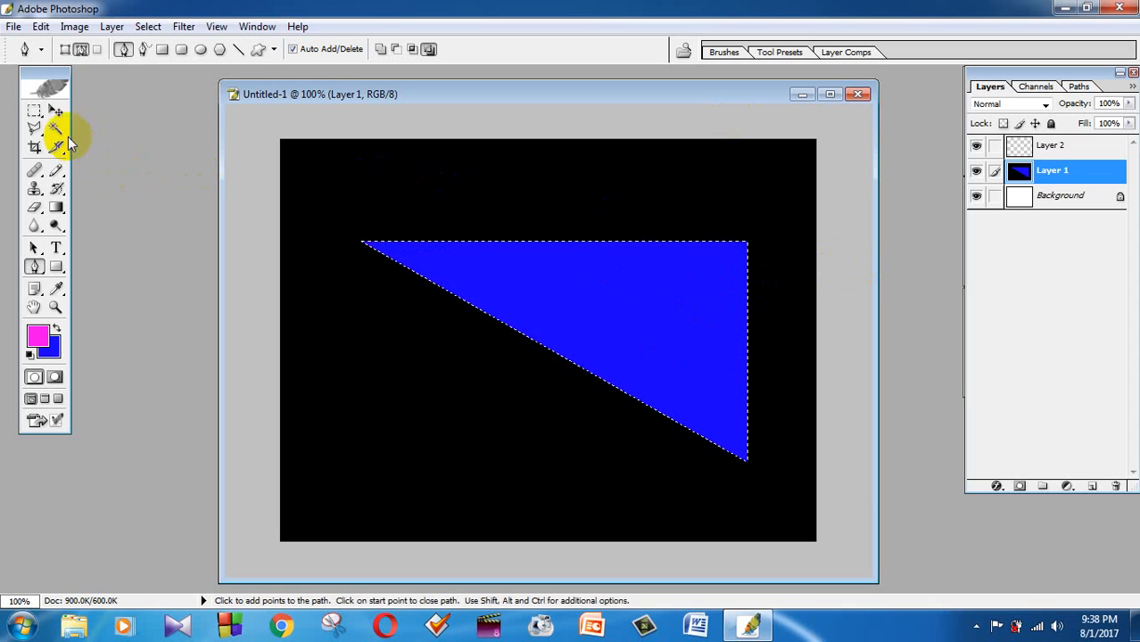
click(36, 115)
right_click(36, 115)
click(116, 113)
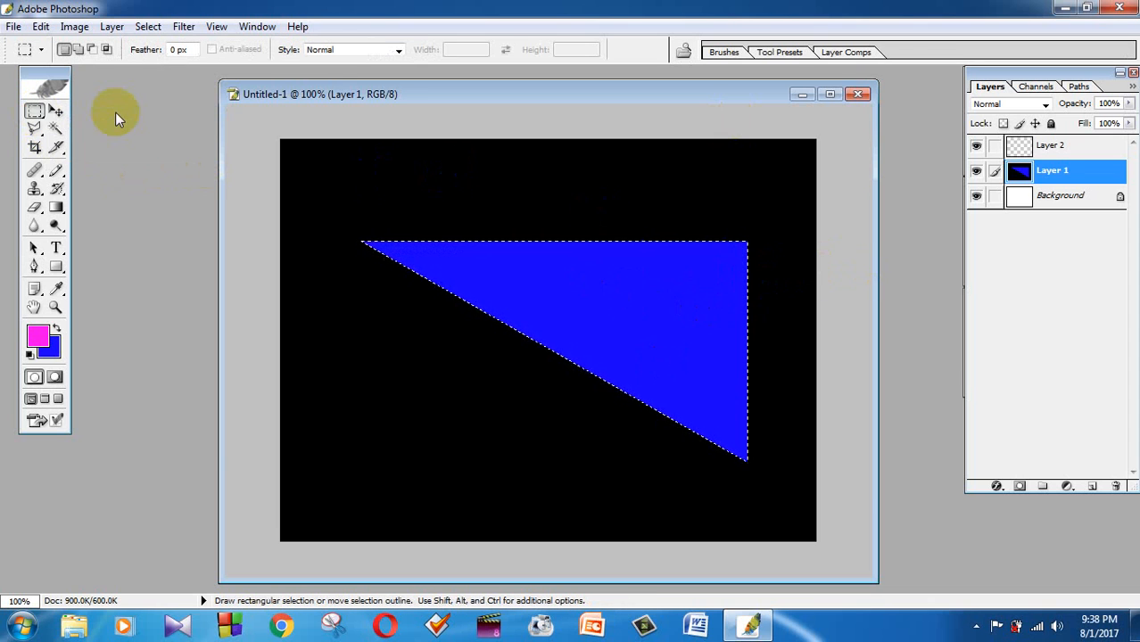
drag(326, 301, 701, 533)
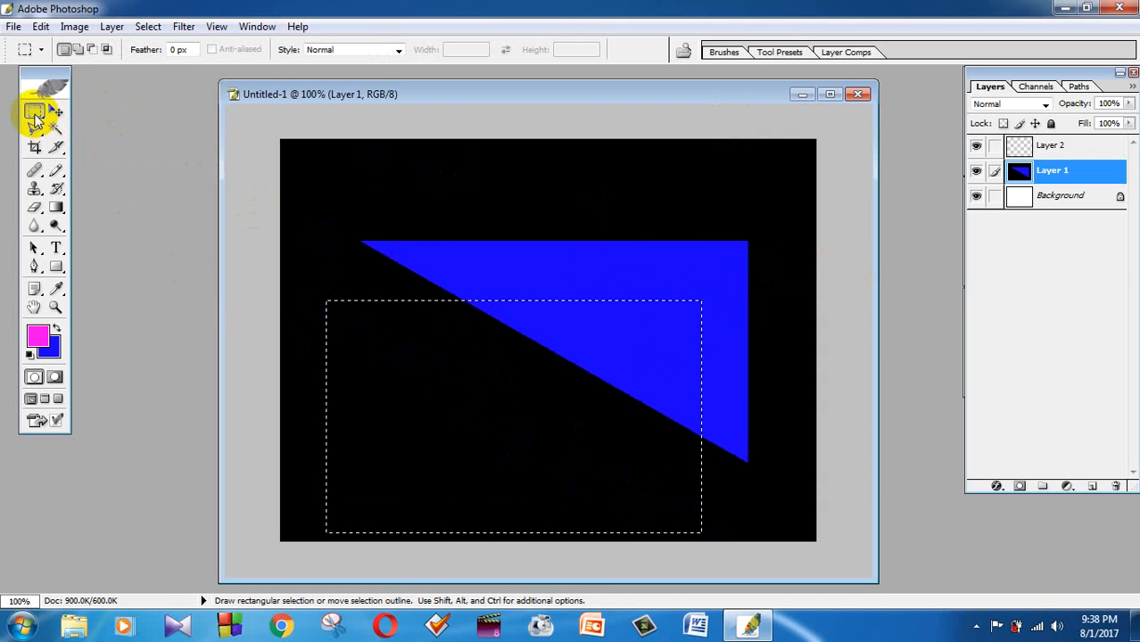
right_click(35, 115)
click(75, 116)
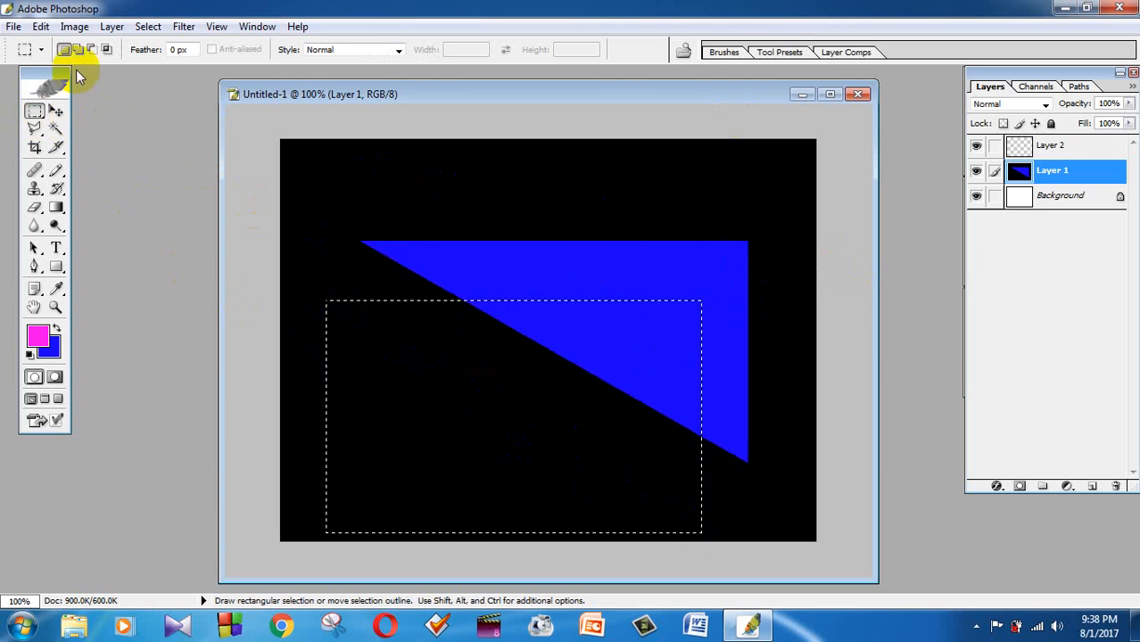
Set the Rectangular Marquee to intersect with the selection and narrow it using three overlapping rectangles
click(91, 49)
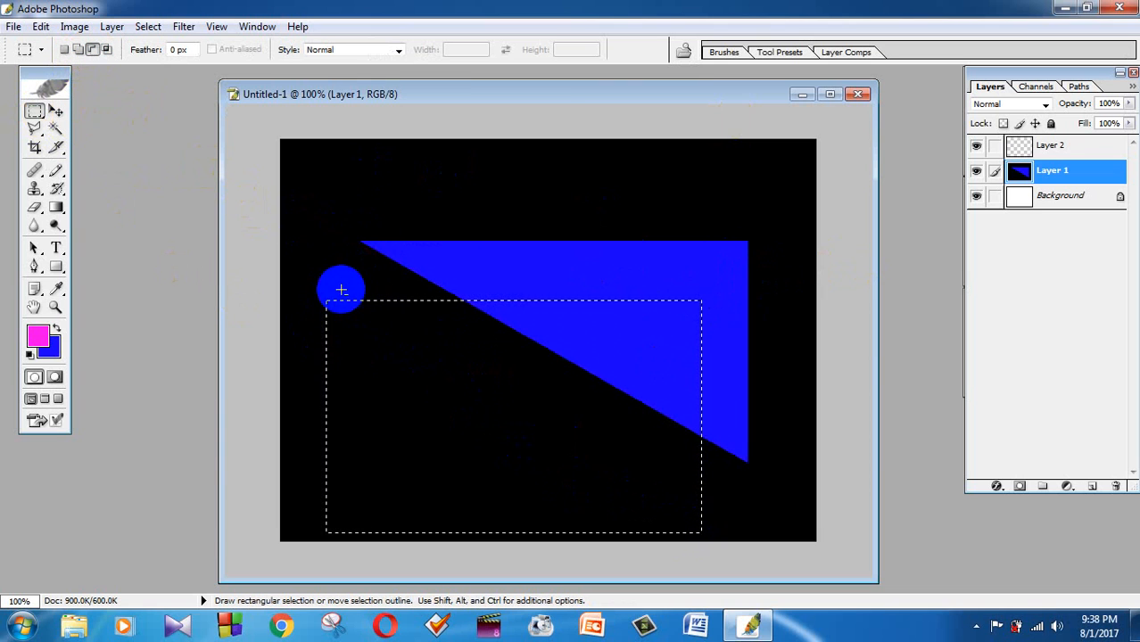
click(109, 50)
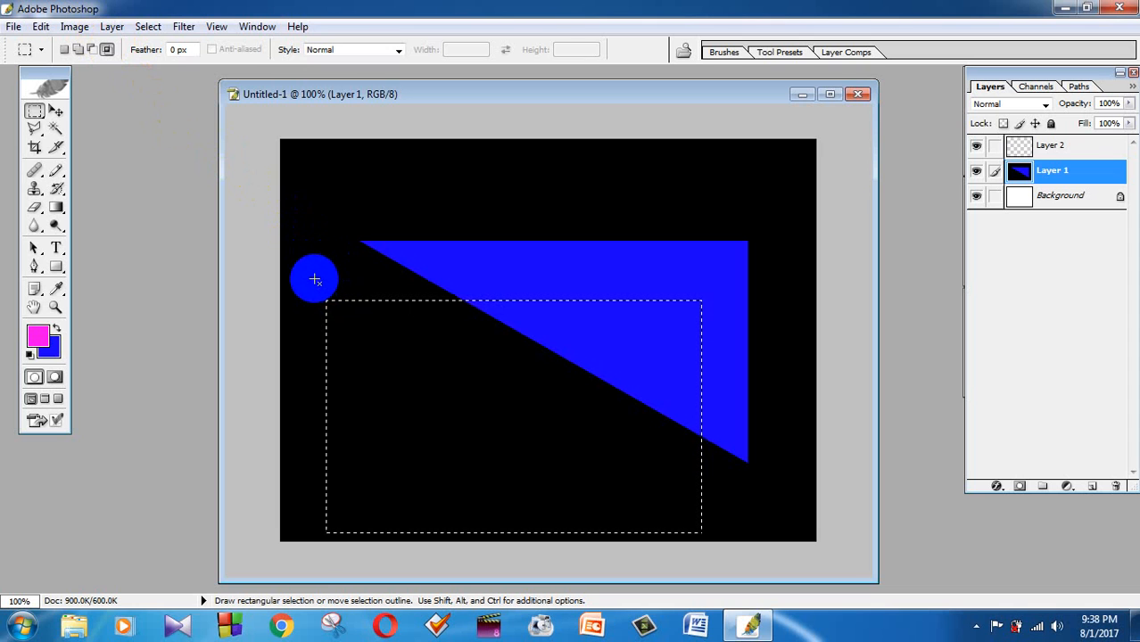
mouse_move(314, 278)
mouse_down()
mouse_move(671, 285)
mouse_move(665, 331)
mouse_move(716, 416)
mouse_move(758, 452)
mouse_move(755, 474)
mouse_move(633, 400)
mouse_move(463, 465)
mouse_move(586, 486)
mouse_up()
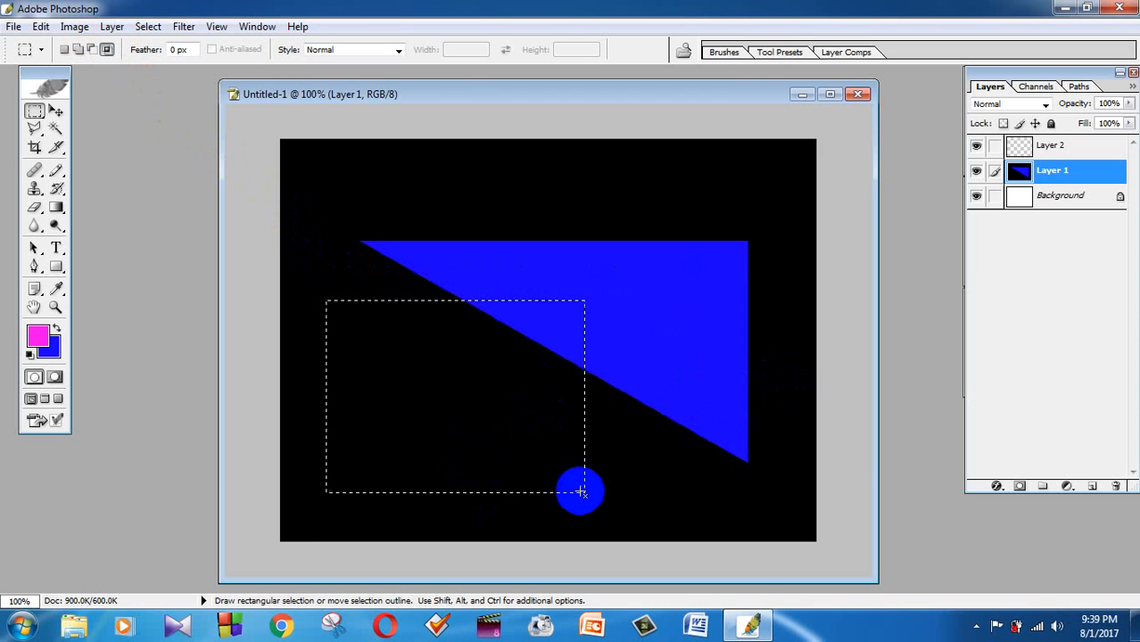
drag(432, 237, 686, 559)
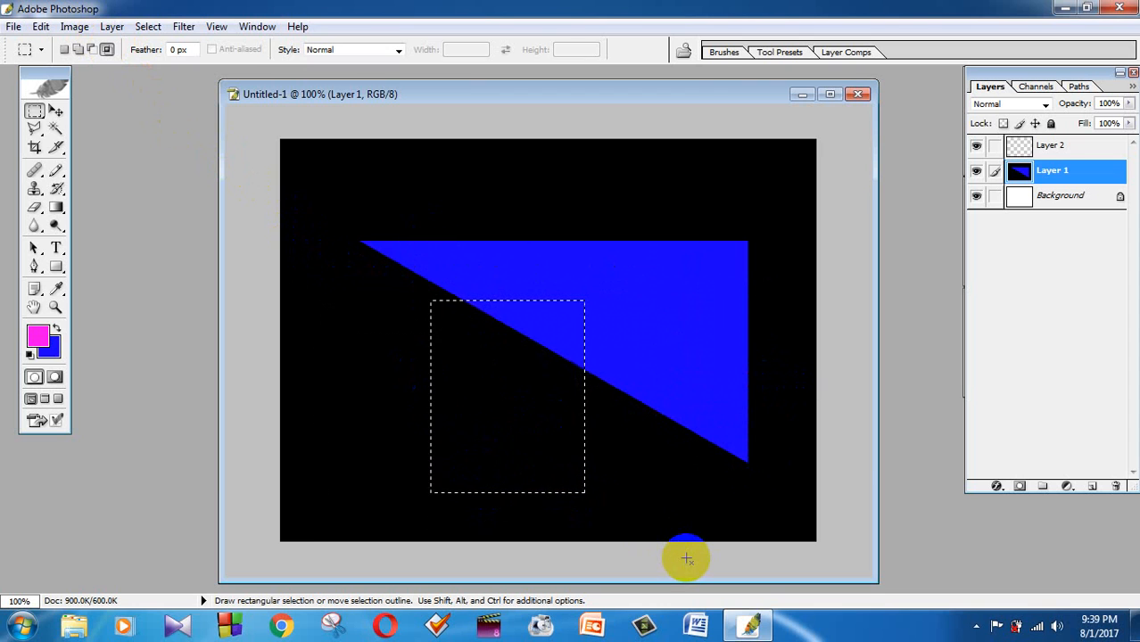
drag(607, 408, 364, 458)
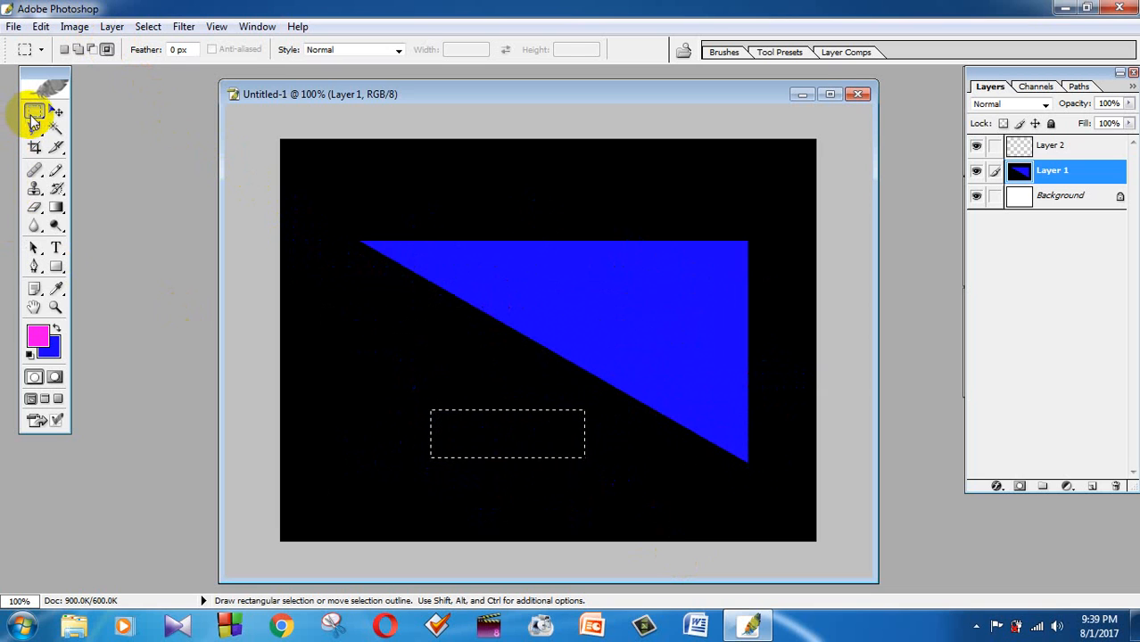
Set the marquee to subtract from the selection and remove its right part, followed by the remaining area
click(92, 49)
drag(451, 349, 629, 502)
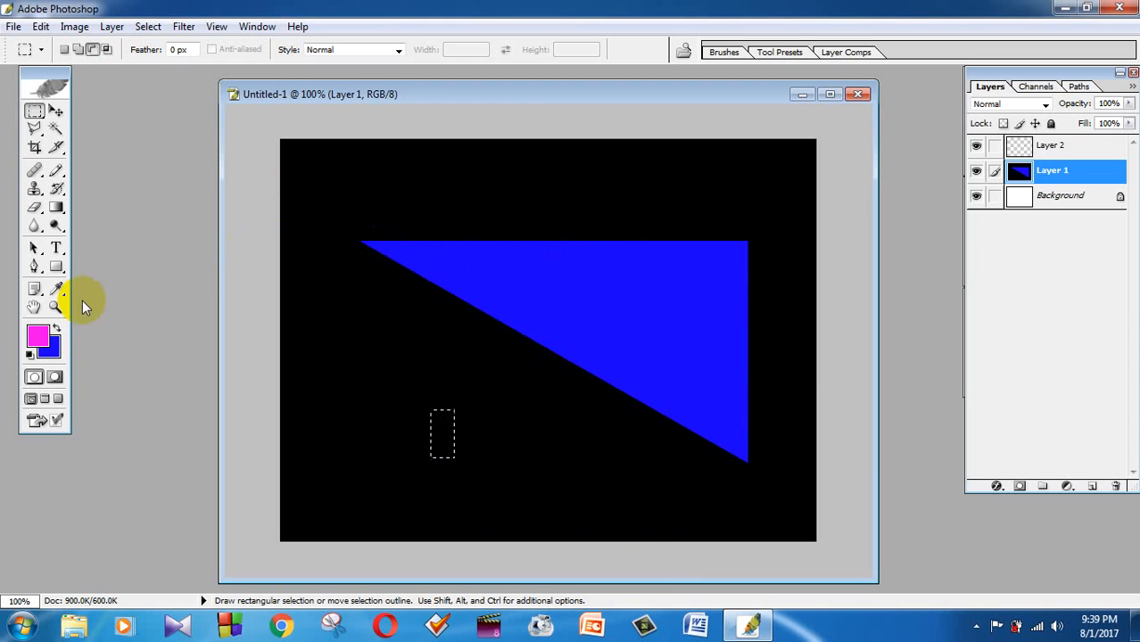
drag(354, 361, 578, 487)
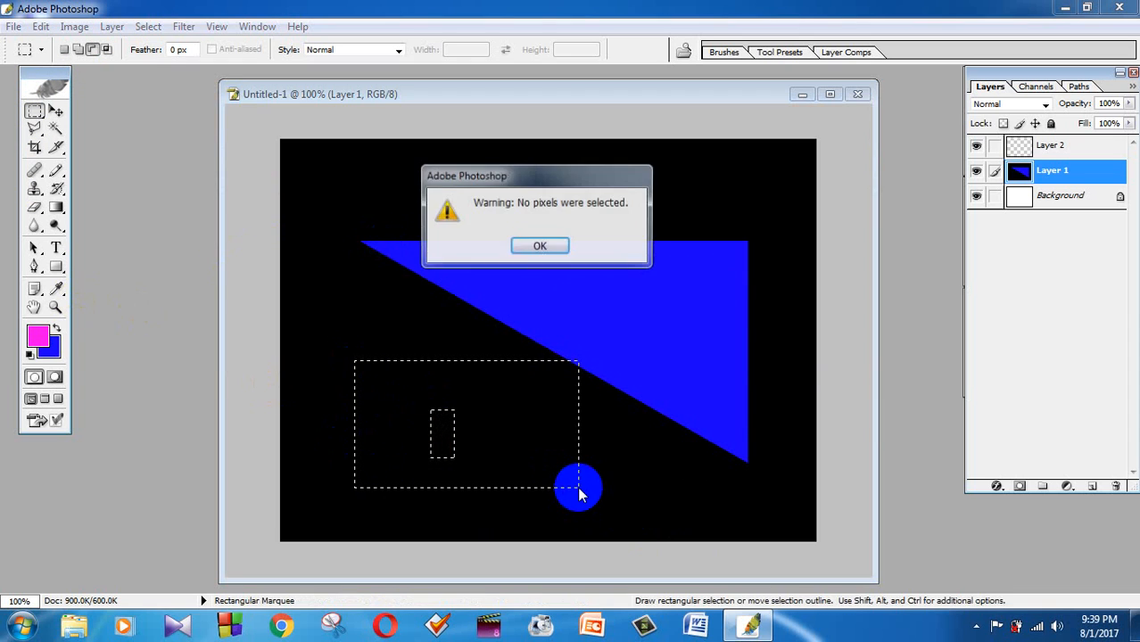
click(539, 246)
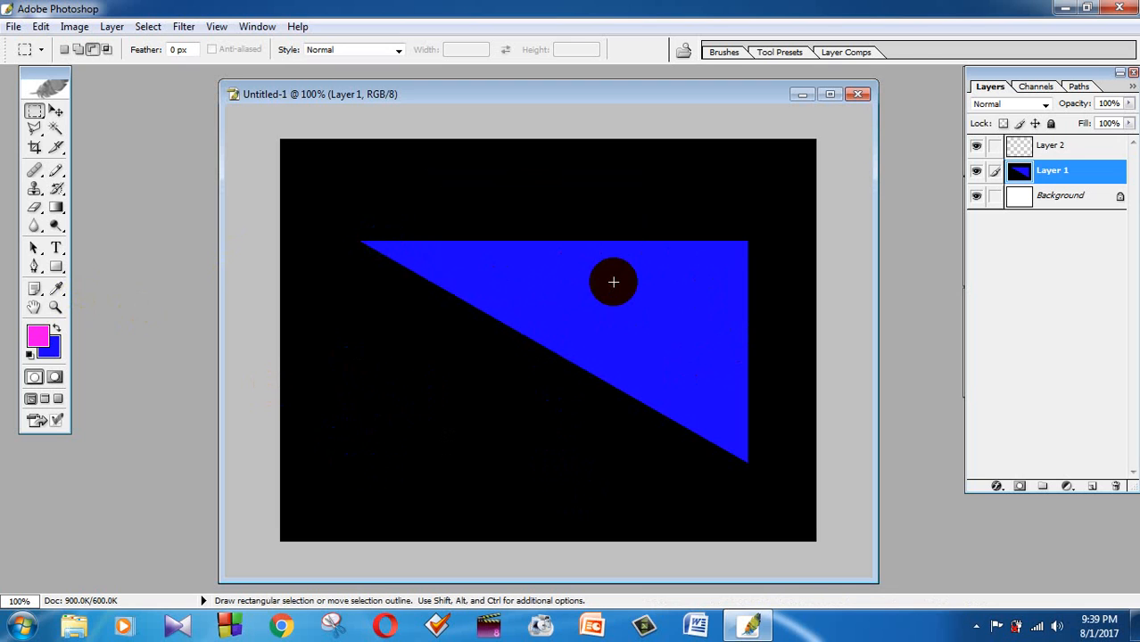
Switch back to the Pen tool and undo the latest selection changes to restore the first intersected rectangle
click(34, 268)
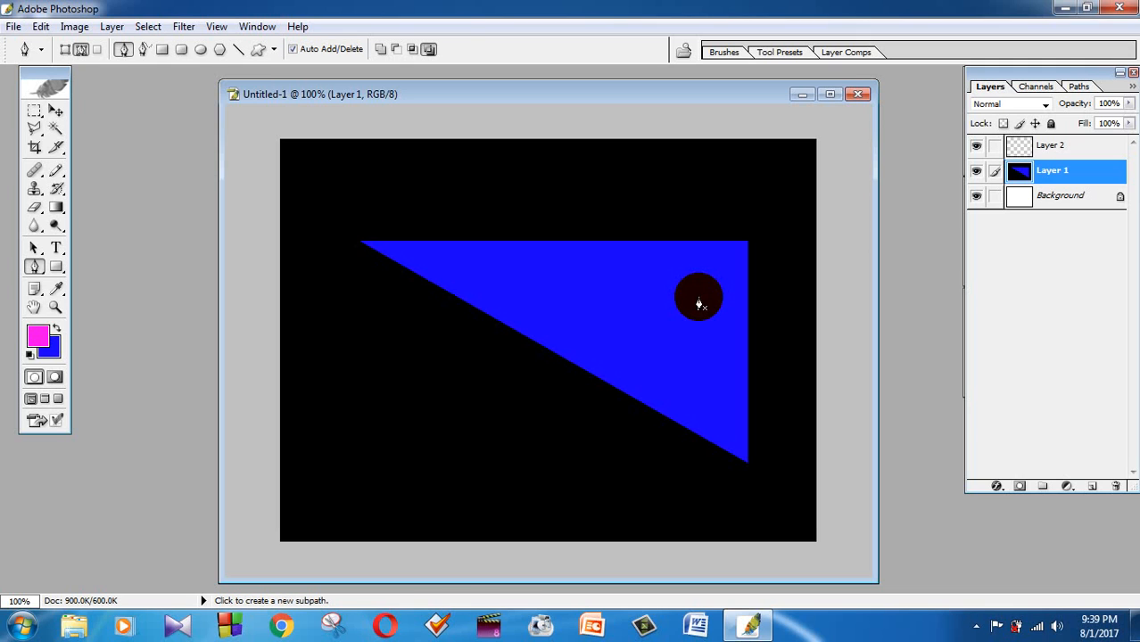
key(ctrl+alt+z)
key(ctrl+alt+z)
key(ctrl+alt+z)
key(ctrl+alt+z)
key(ctrl+alt+z)
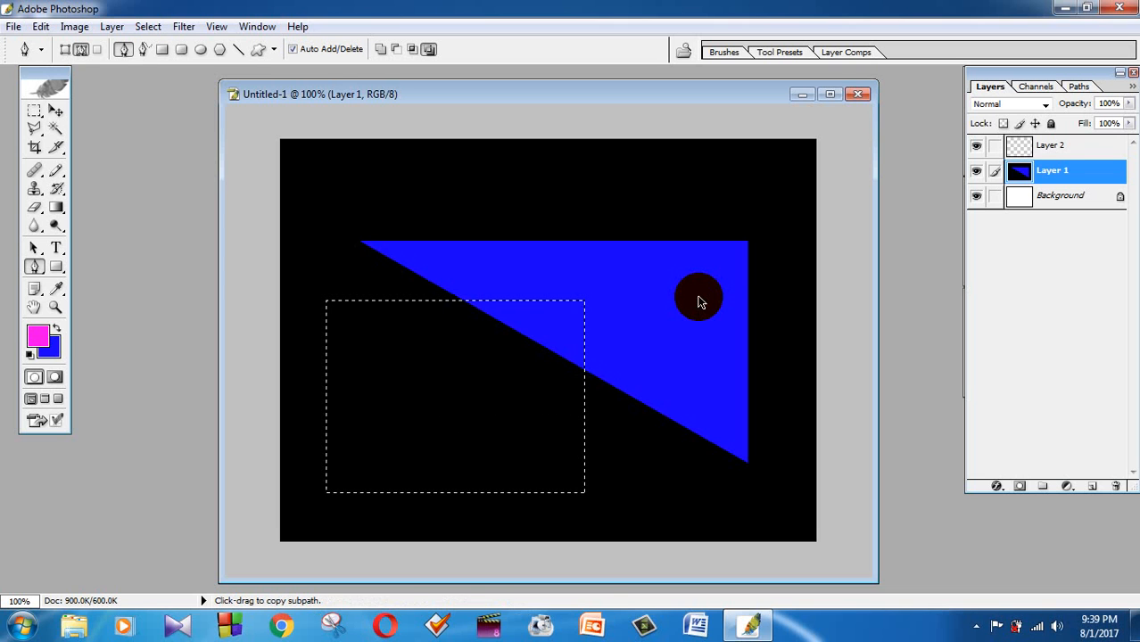
Delete Layer 1 and add a new empty layer above Layer 2
right_click(1037, 176)
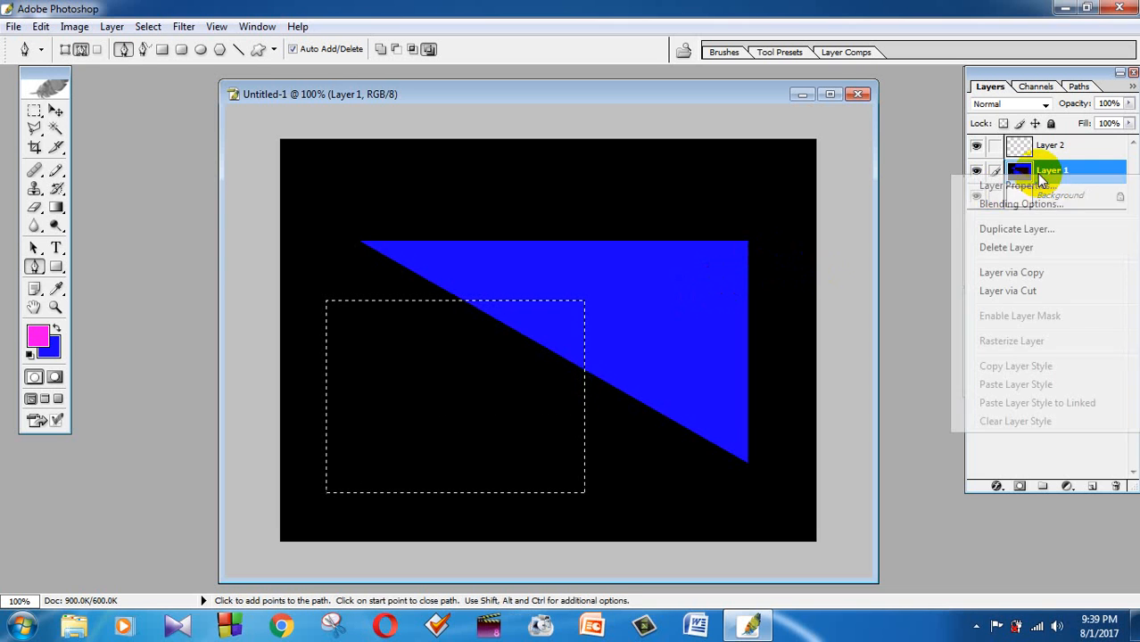
click(1005, 247)
click(512, 247)
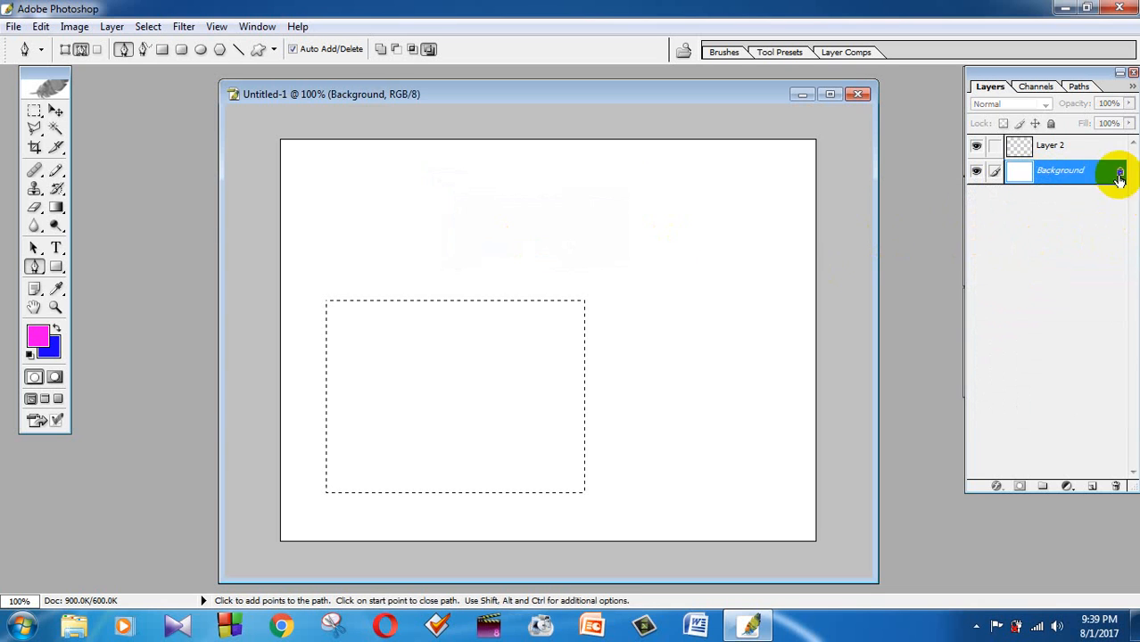
click(1111, 146)
click(1092, 486)
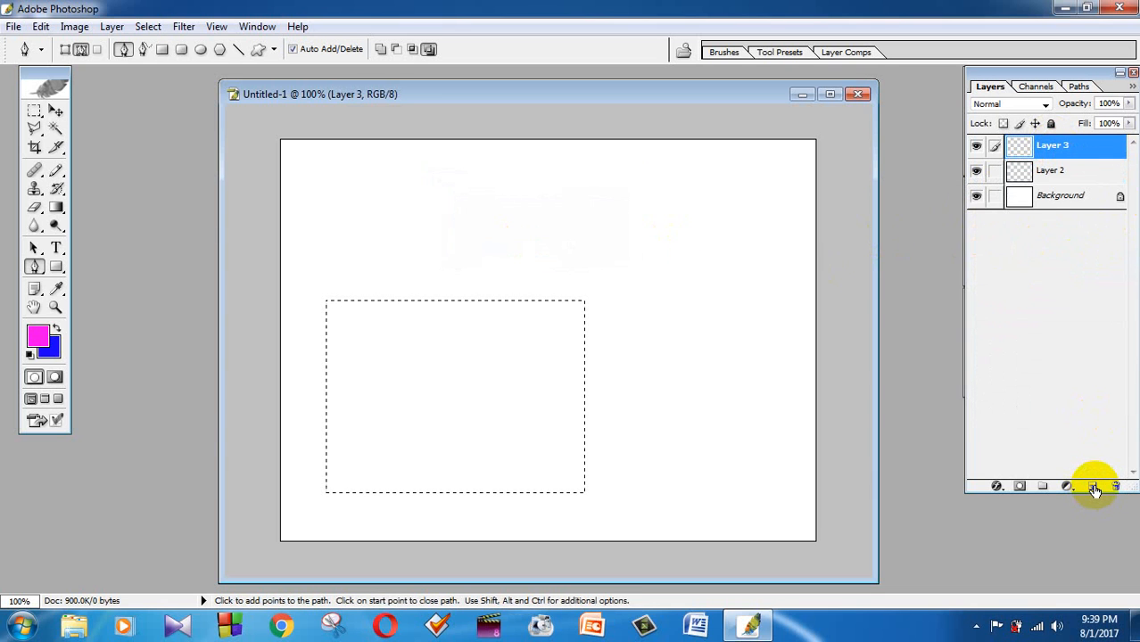
Clear the selection, set the background colour to black, and fill the new layer with it
key(ctrl+d)
click(52, 350)
drag(328, 366, 331, 362)
click(706, 125)
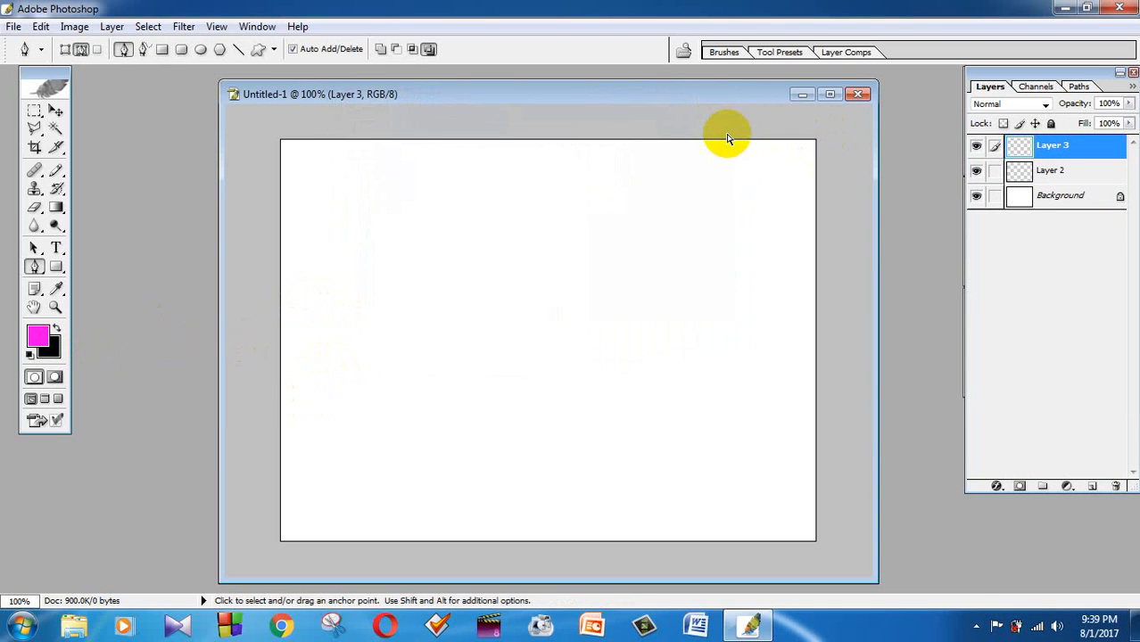
key(ctrl+BackSpace)
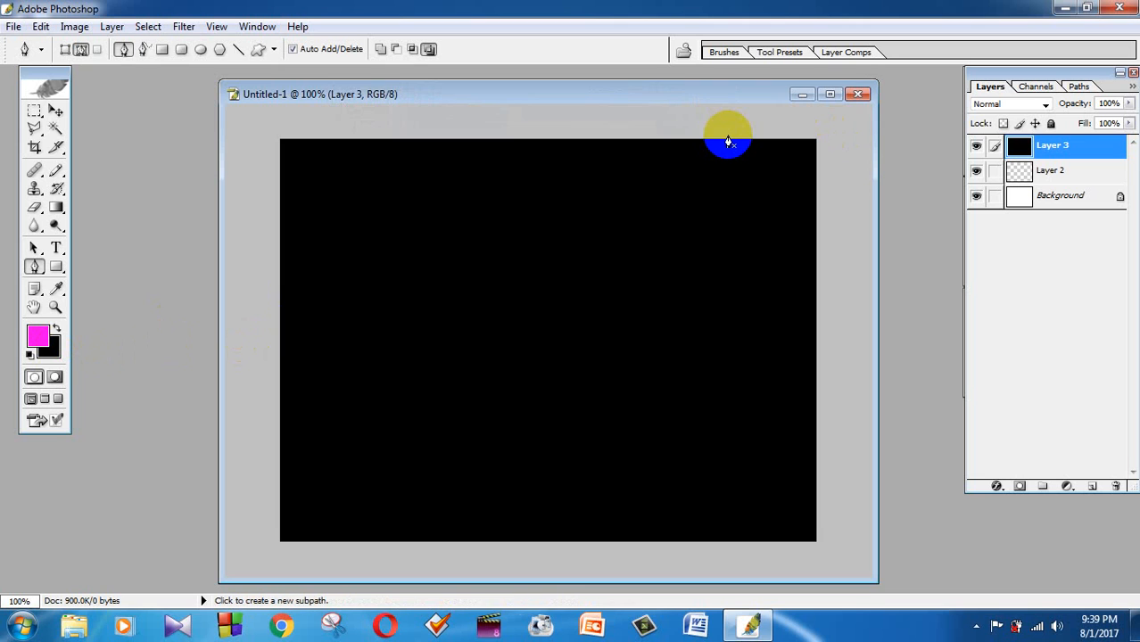
Maximise the document and start a wave path at its lower left with one arched segment, removing the end anchor's outgoing handle
click(831, 95)
scroll(596, 336, down, 5)
scroll(602, 335, up, 4)
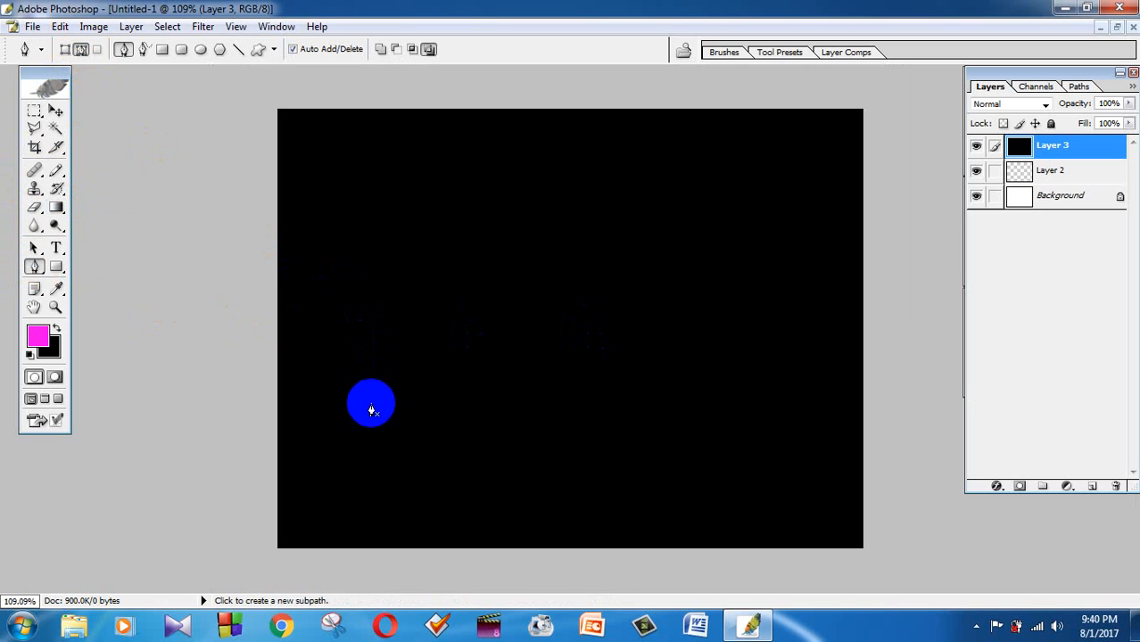
click(338, 469)
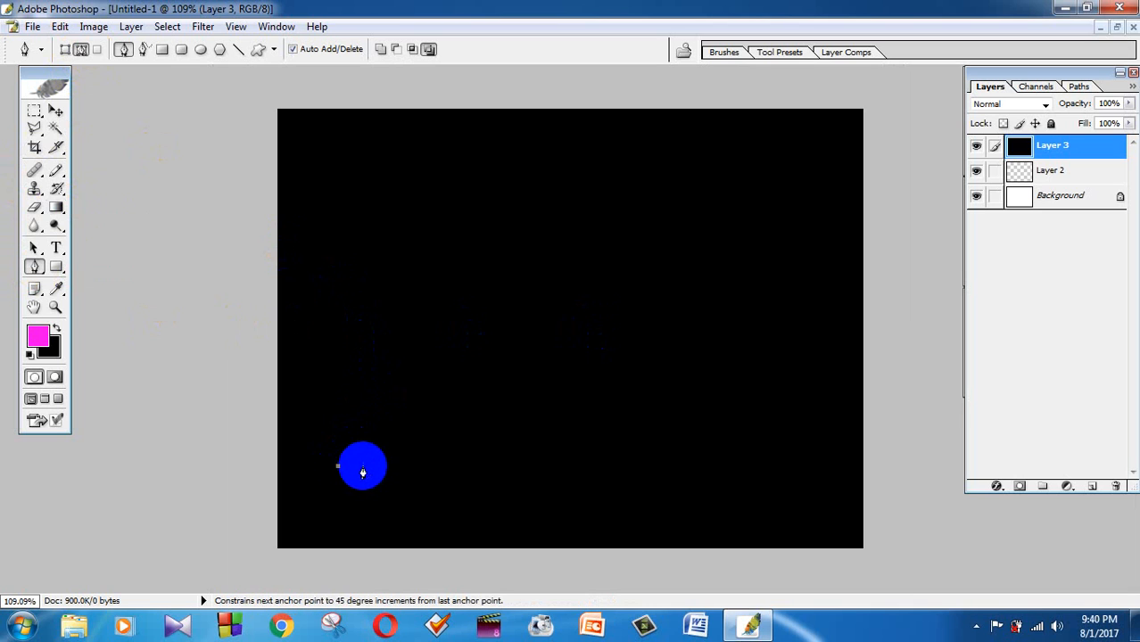
click(417, 467)
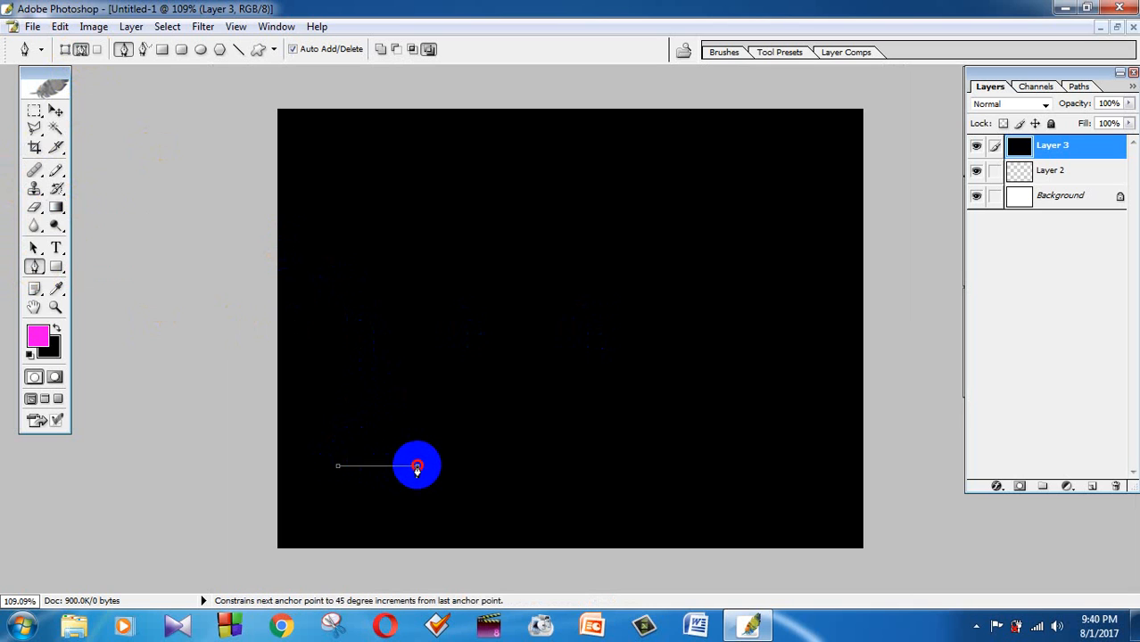
drag(416, 466, 465, 537)
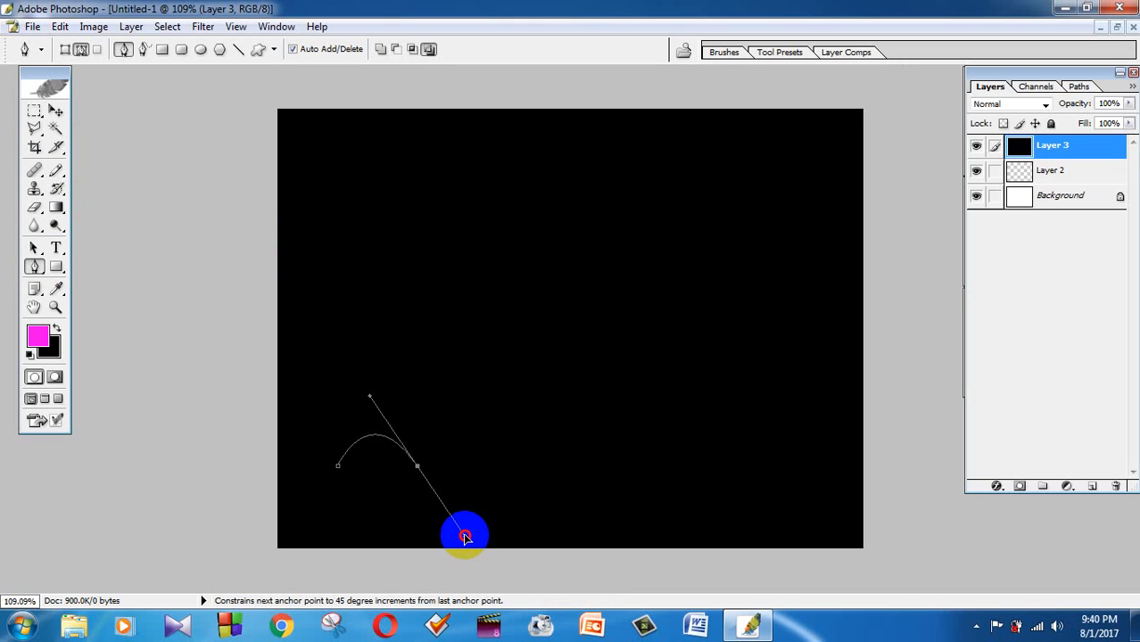
drag(465, 537, 465, 537)
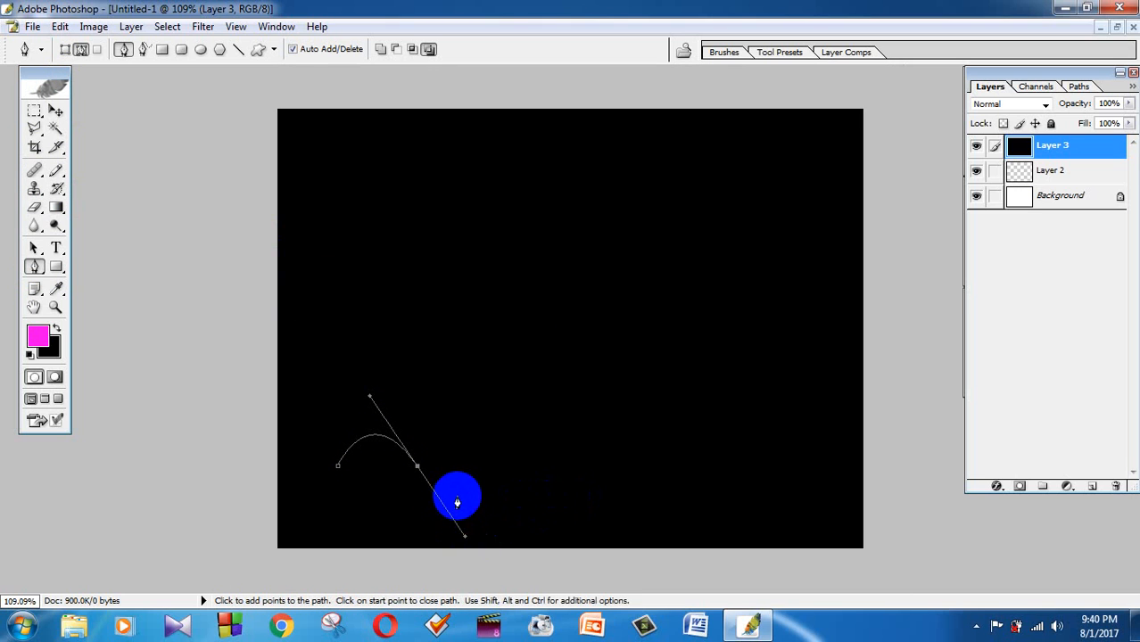
click(418, 467)
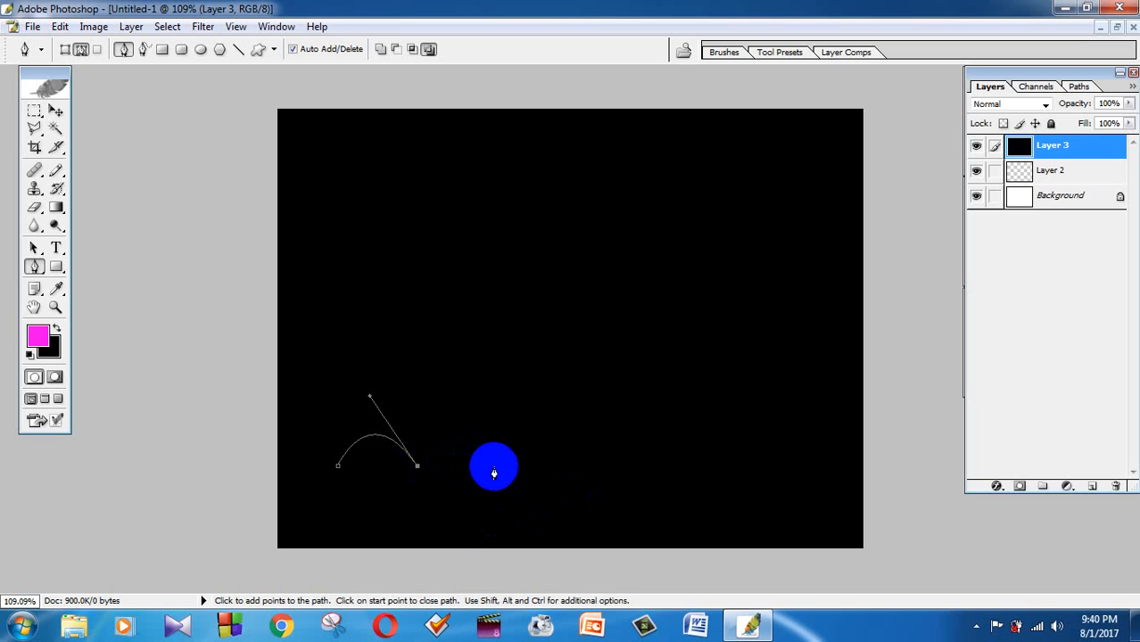
Extend the path horizontally with a curved trough and a wider crest, removing the outgoing handle at each new anchor
key(shift)
drag(492, 466, 494, 456)
drag(510, 412, 532, 389)
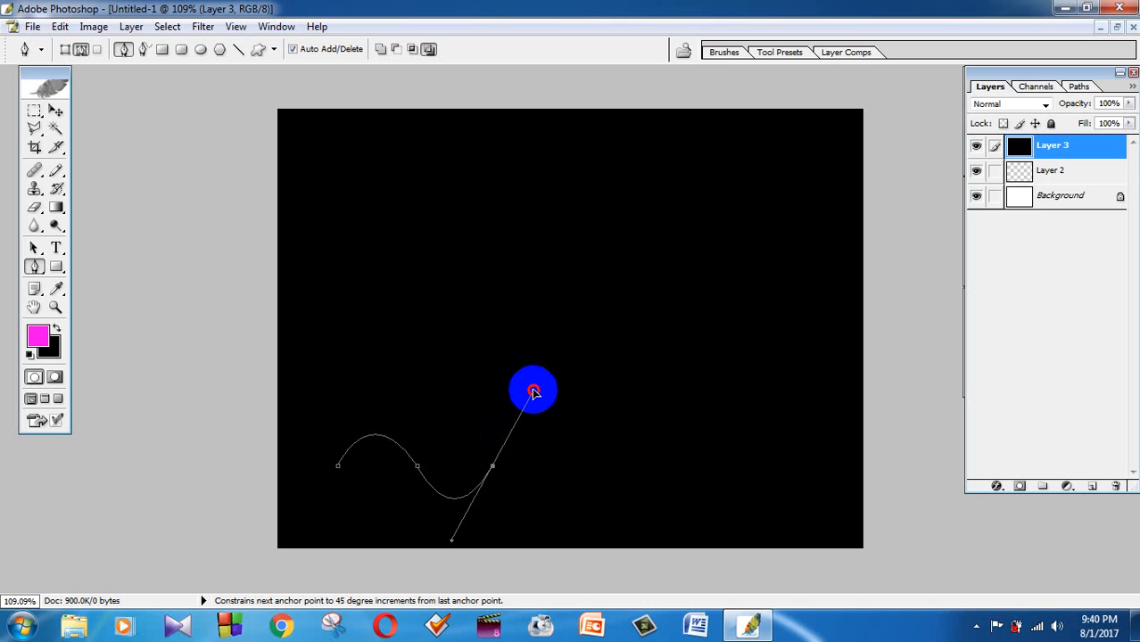
drag(532, 389, 532, 390)
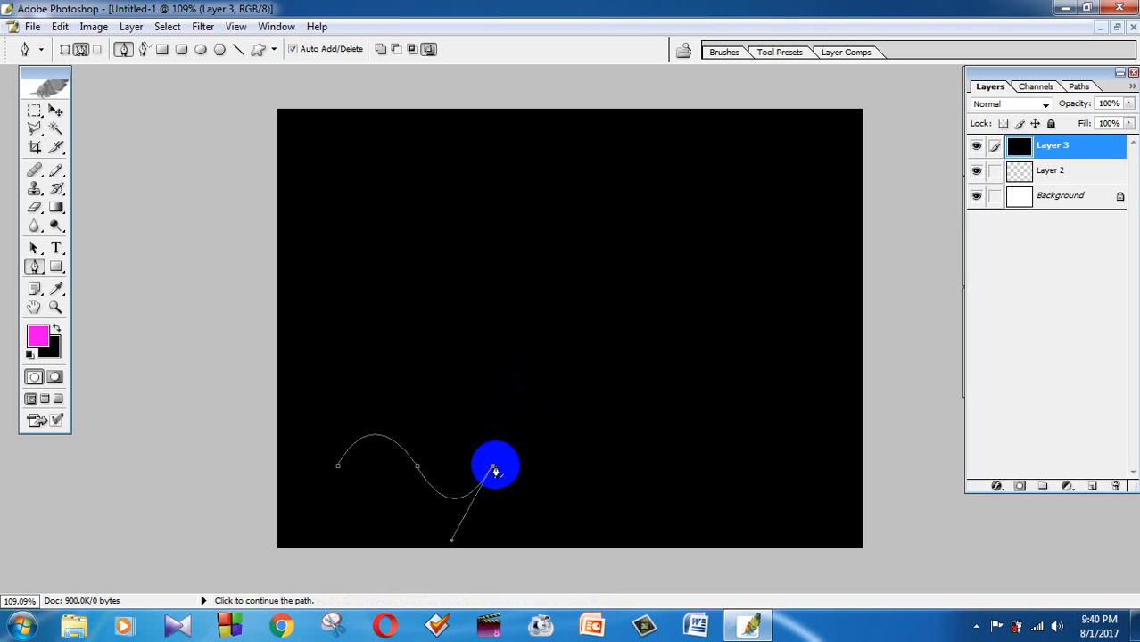
shift+click(599, 467)
drag(599, 466, 658, 551)
click(598, 468)
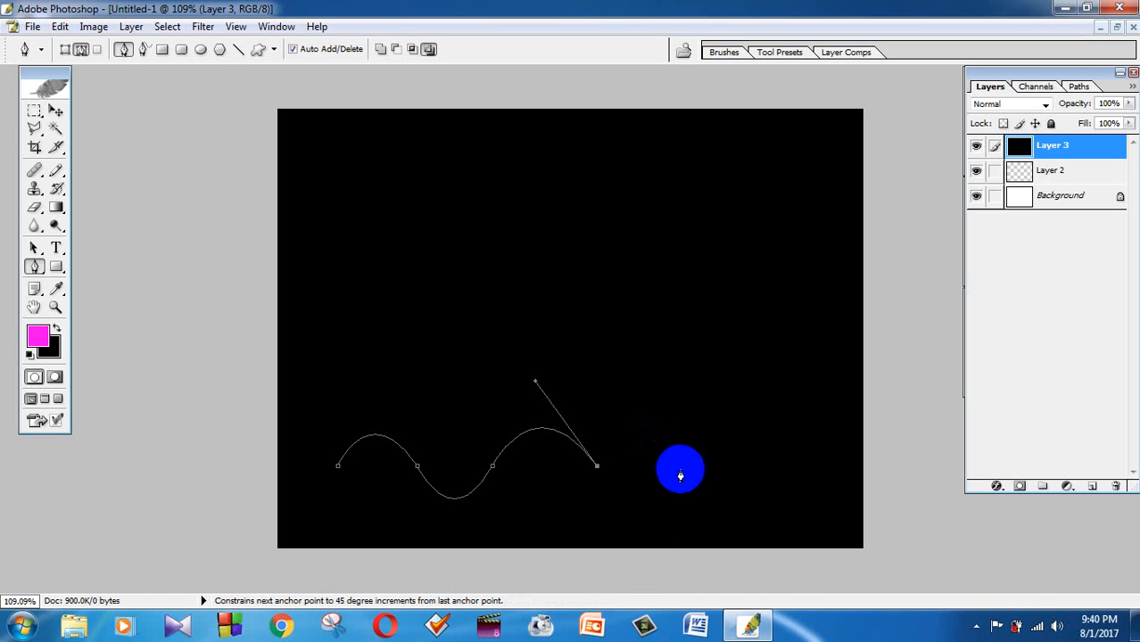
Undo a trial wide trough and add a narrower one after the second crest, without an outgoing handle
drag(713, 466, 746, 364)
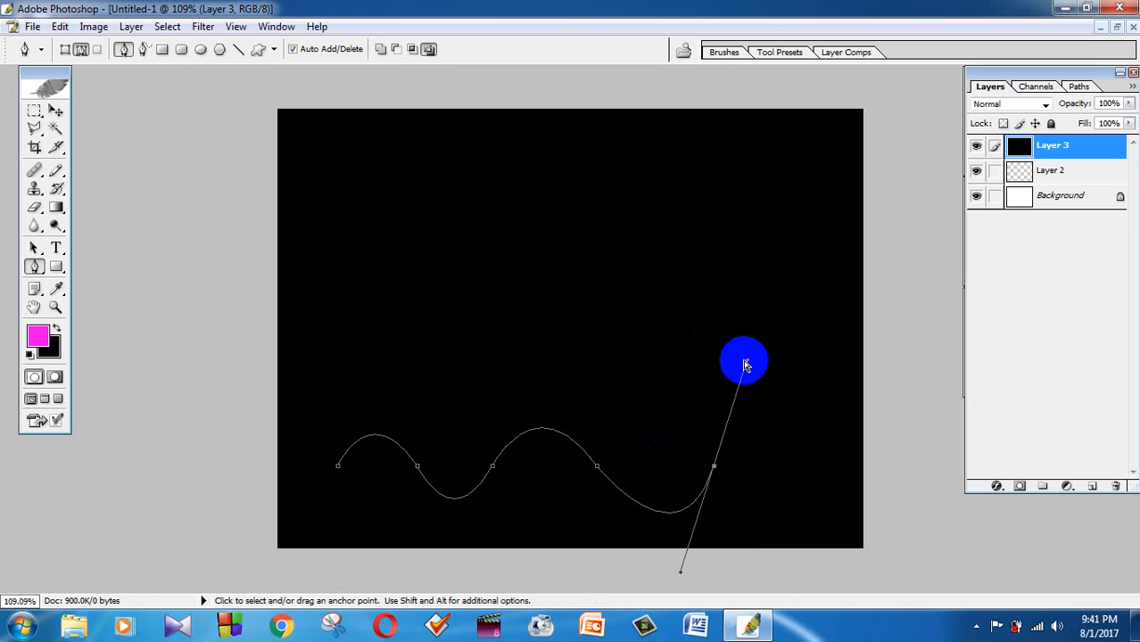
key(ctrl+z)
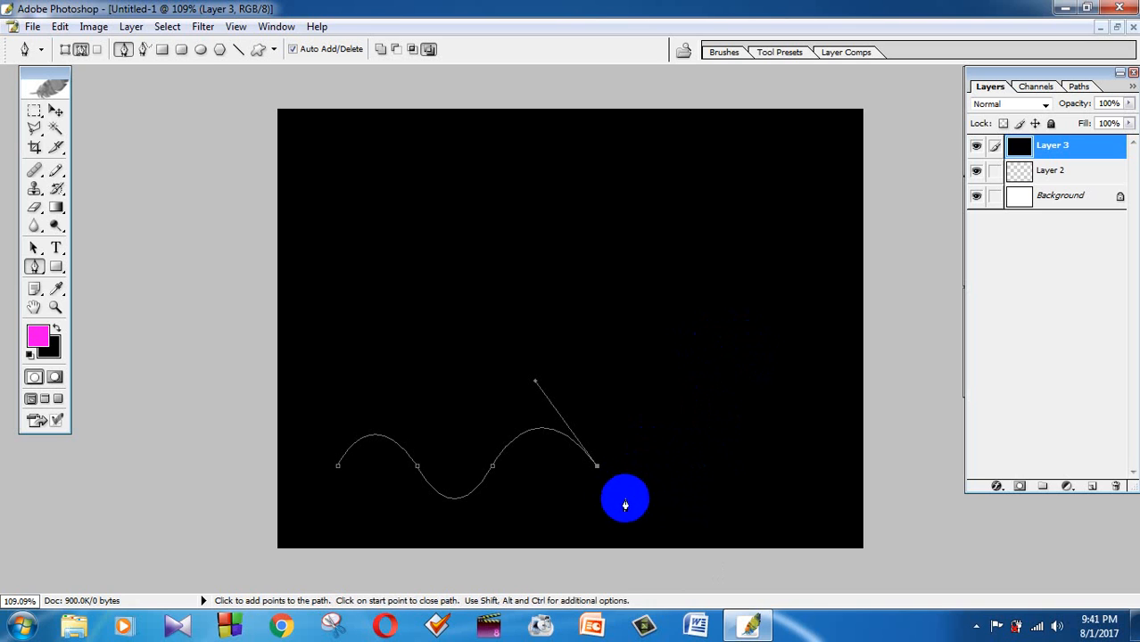
key(shift)
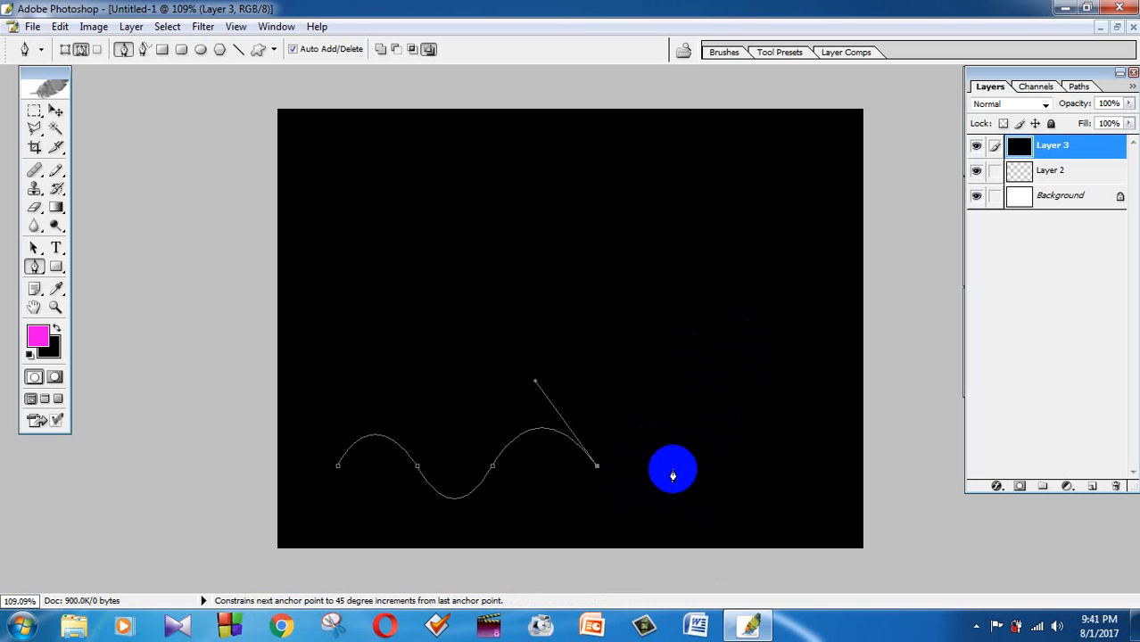
drag(677, 466, 707, 389)
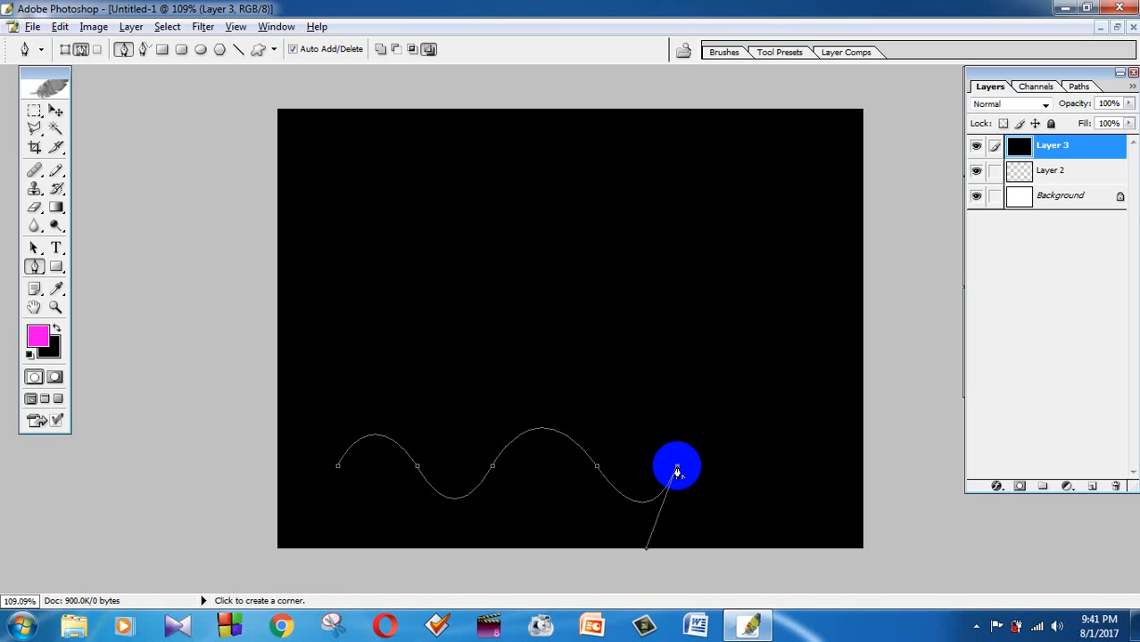
click(677, 468)
Continue the wave path with a taller, narrow crest and a final trough near the canvas's right edge
key(shift)
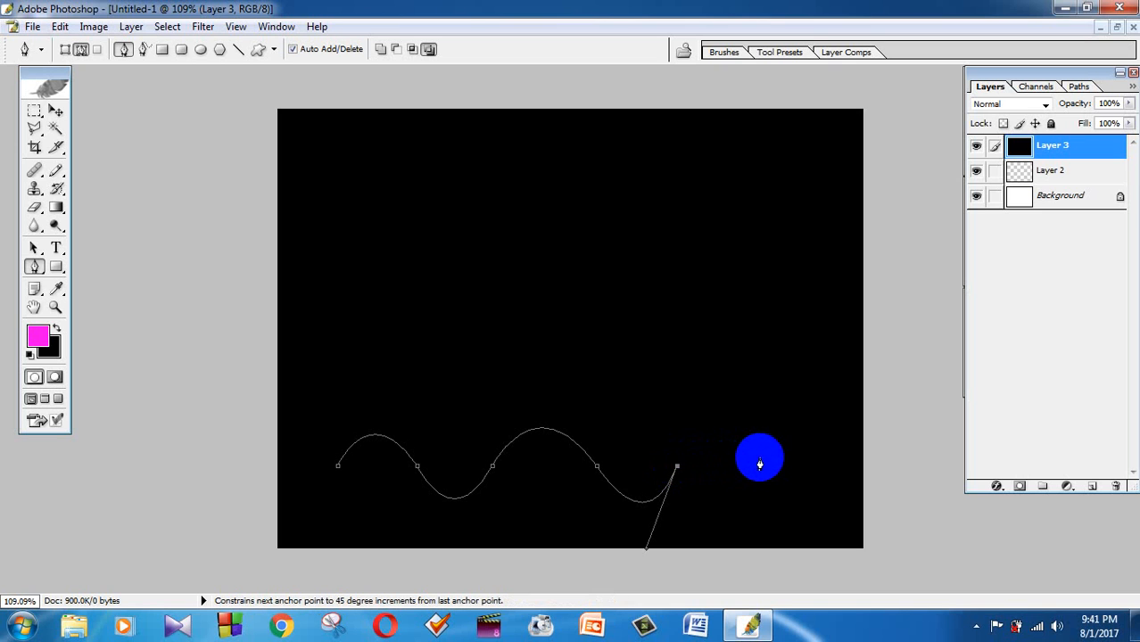
drag(756, 468, 802, 579)
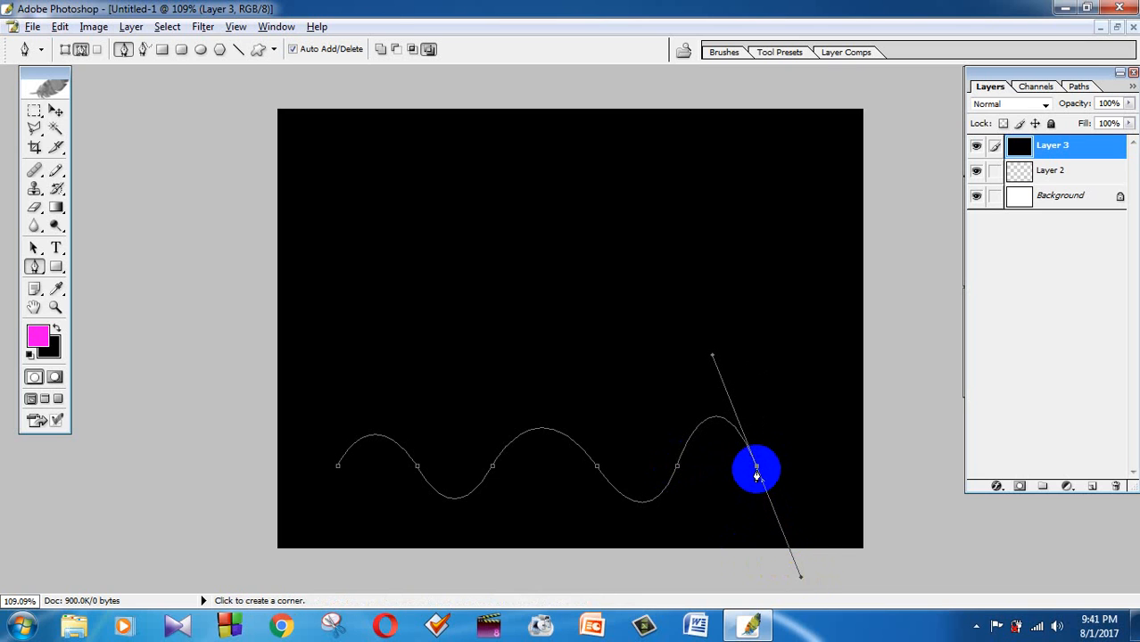
click(757, 465)
drag(822, 465, 856, 368)
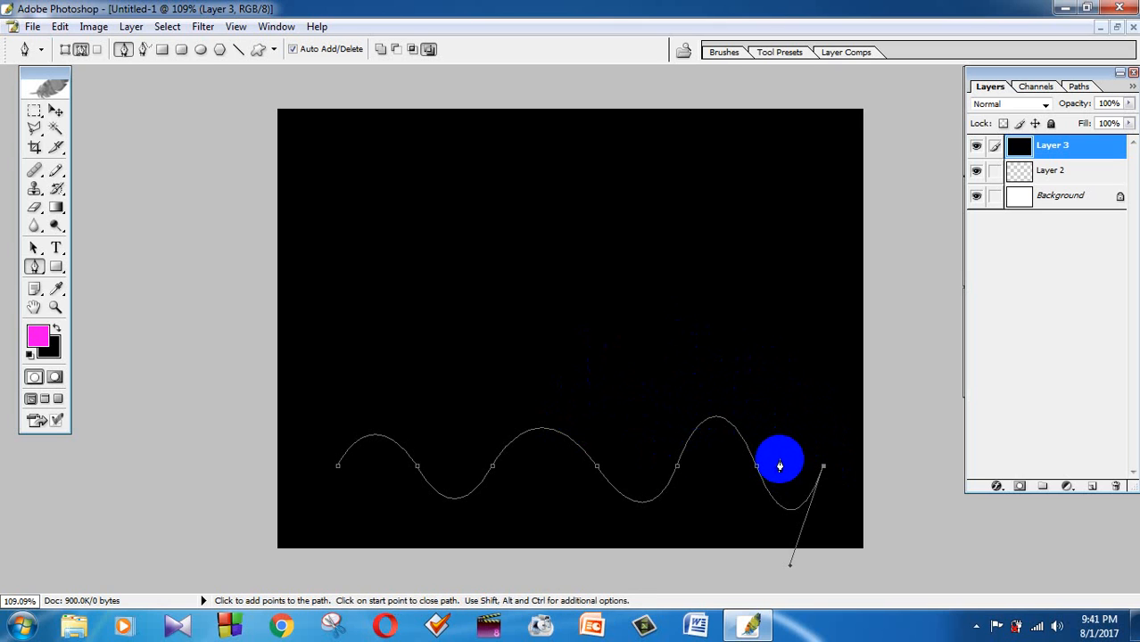
Bend the wave path back from its right end with two curved return segments, removing the outgoing handle at the anchor between them
drag(786, 464, 739, 536)
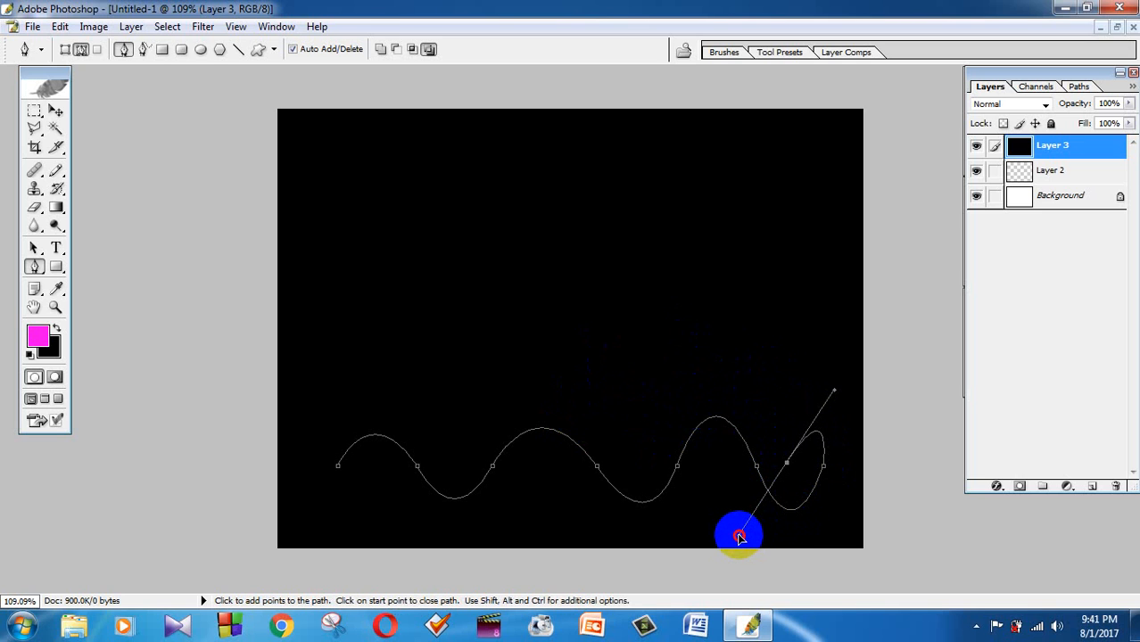
alt+click(785, 463)
mouse_move(722, 385)
mouse_down()
mouse_move(704, 352)
mouse_move(728, 339)
mouse_move(689, 369)
mouse_move(715, 429)
mouse_move(715, 366)
mouse_move(735, 334)
mouse_move(796, 303)
mouse_move(743, 269)
mouse_move(706, 274)
mouse_move(688, 478)
mouse_up()
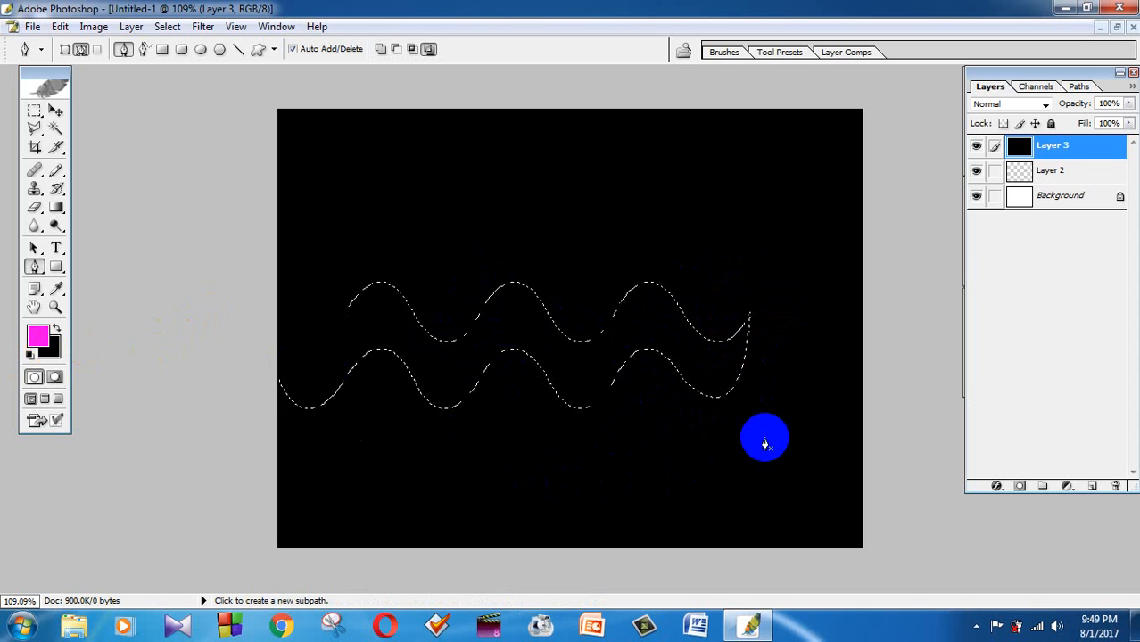
Remove a trial fill from the black layer and fill the wavy band selection with the magenta foreground colour on a new layer
key(alt+BackSpace)
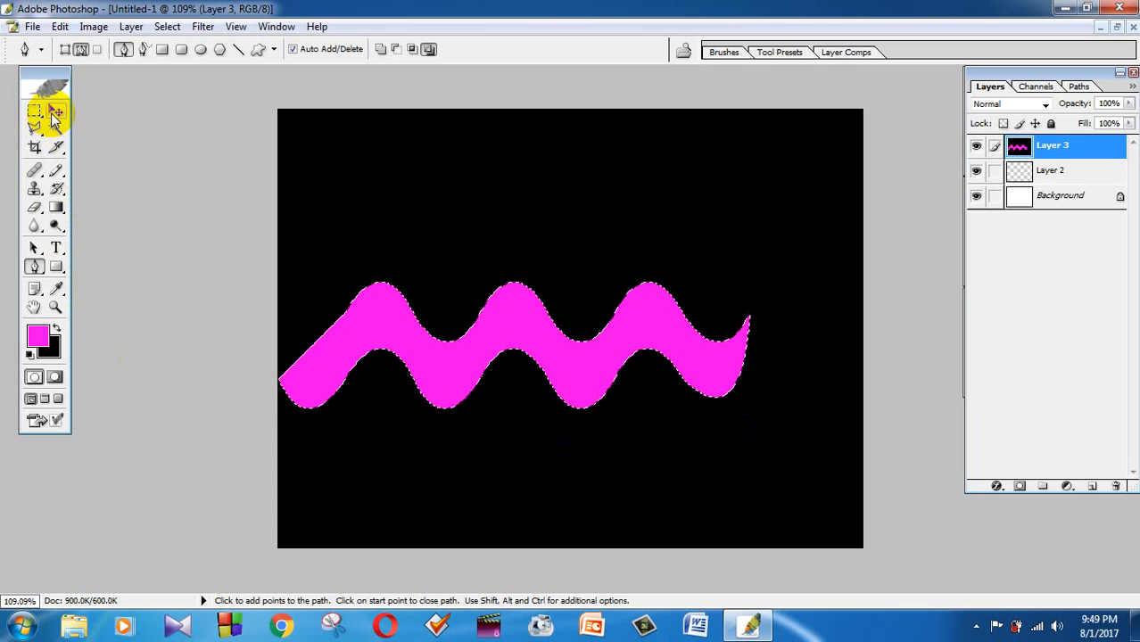
key(Delete)
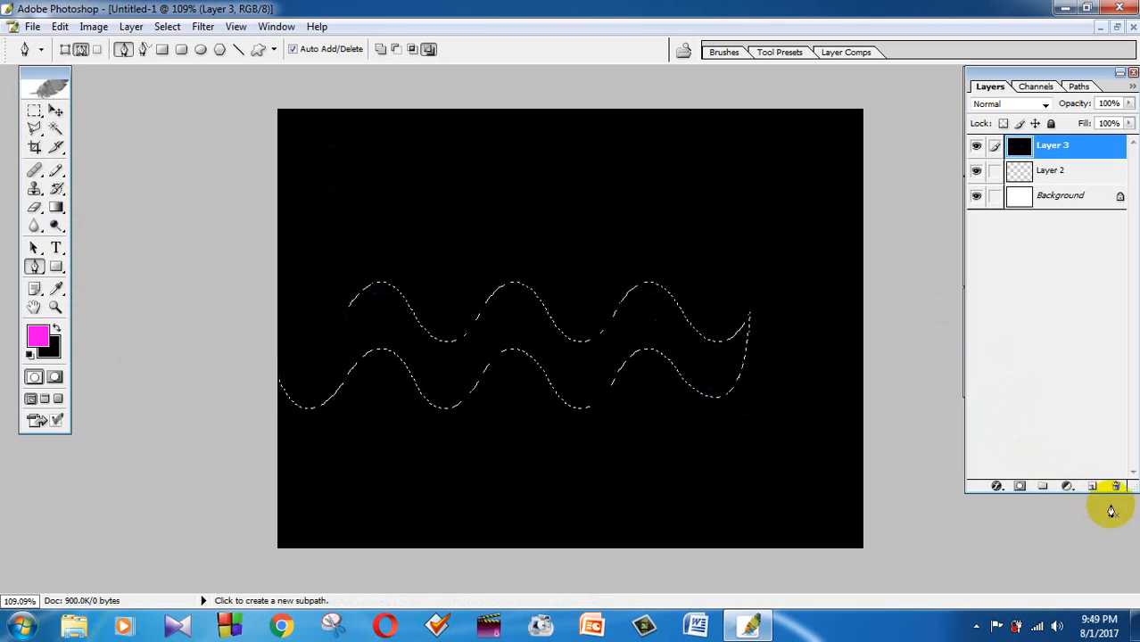
click(1093, 487)
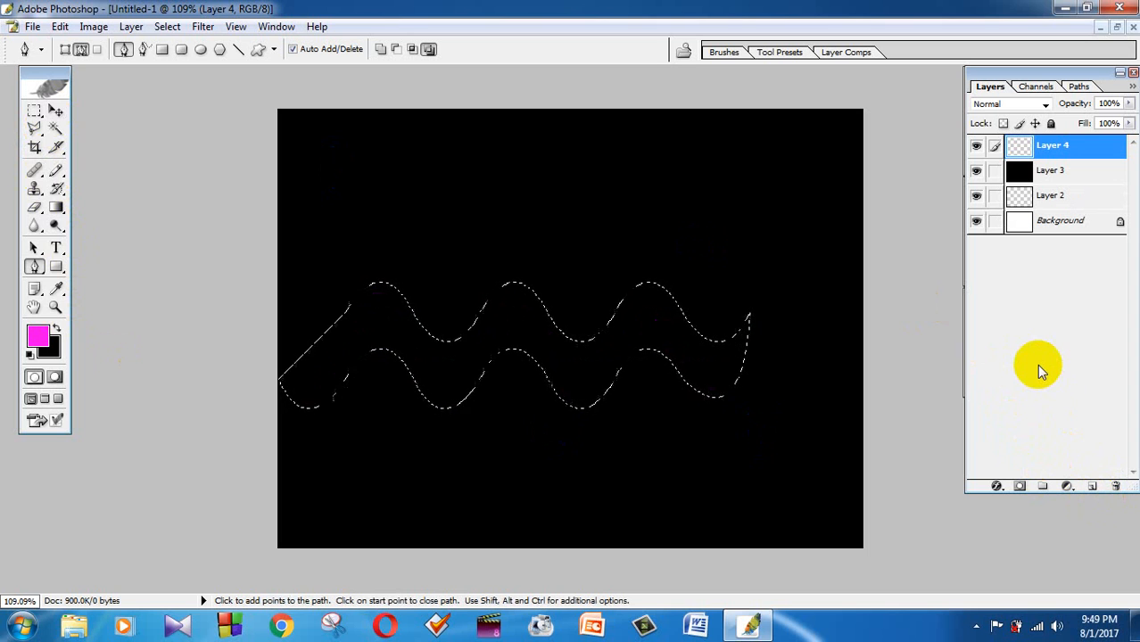
key(alt+BackSpace)
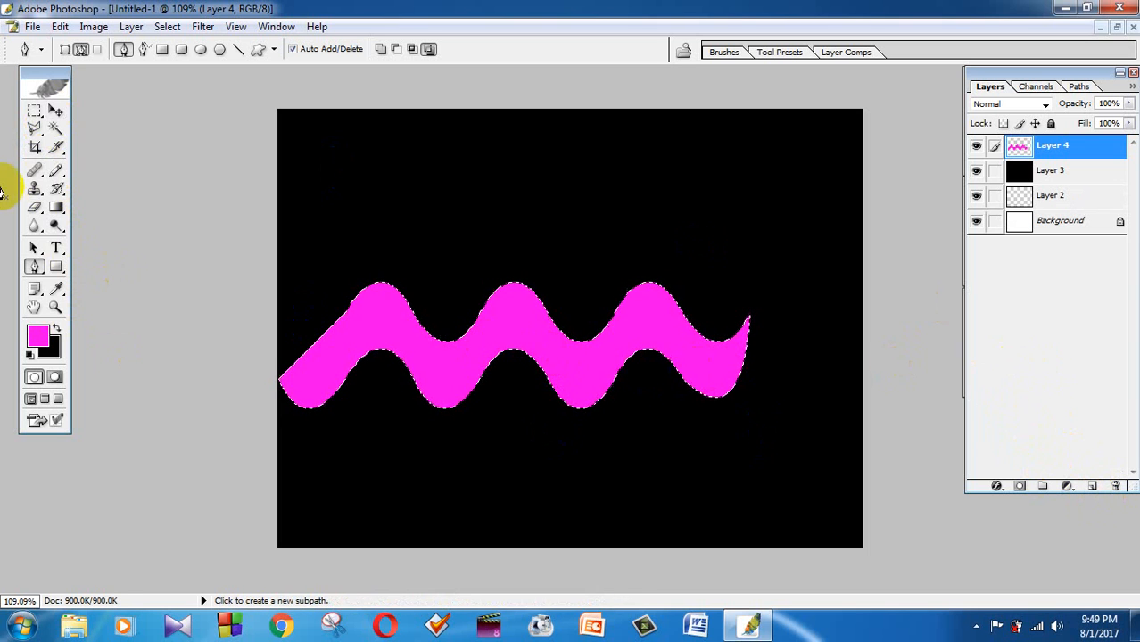
Scale the magenta wave to 52.7% in width and height and place it near the canvas centre, applying the transformation
click(56, 110)
drag(427, 361, 504, 367)
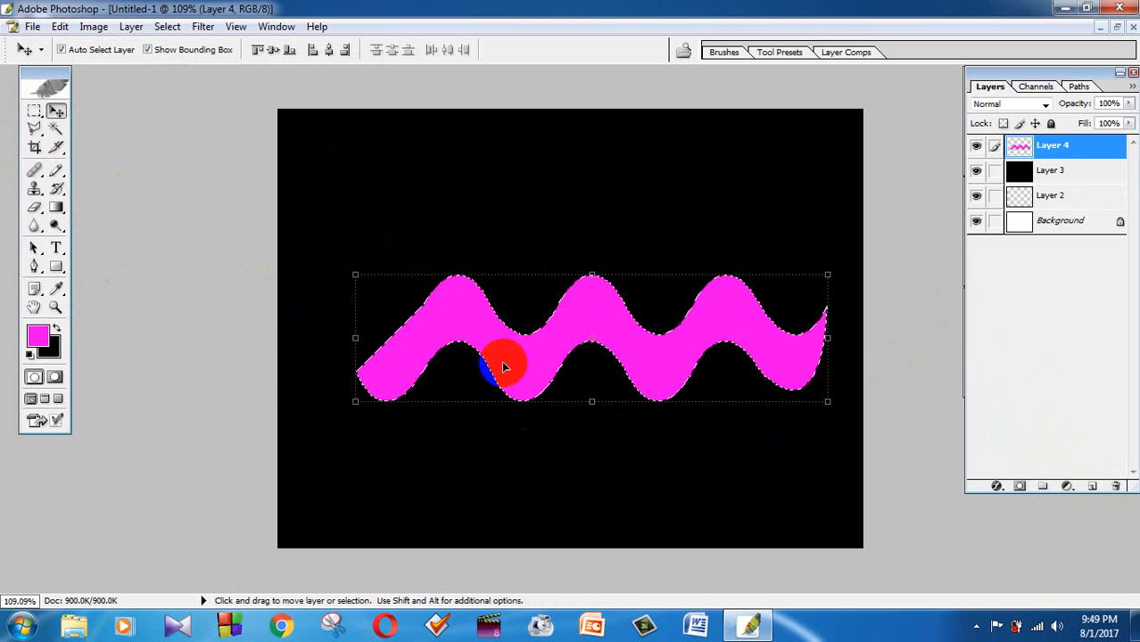
drag(828, 278, 606, 331)
drag(517, 377, 649, 330)
click(656, 49)
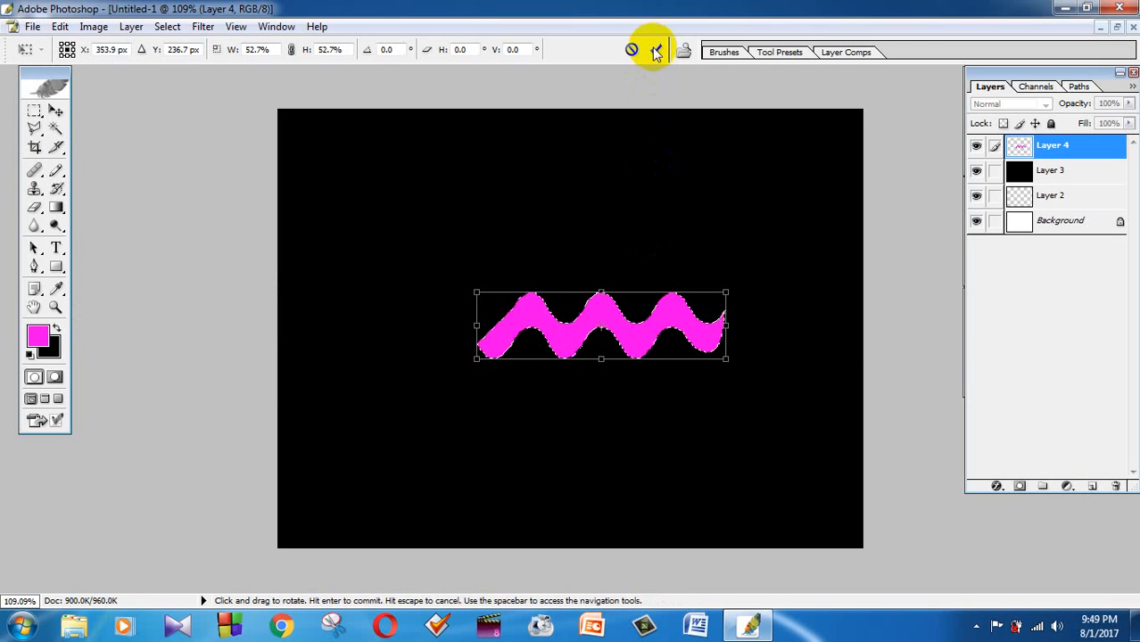
click(603, 254)
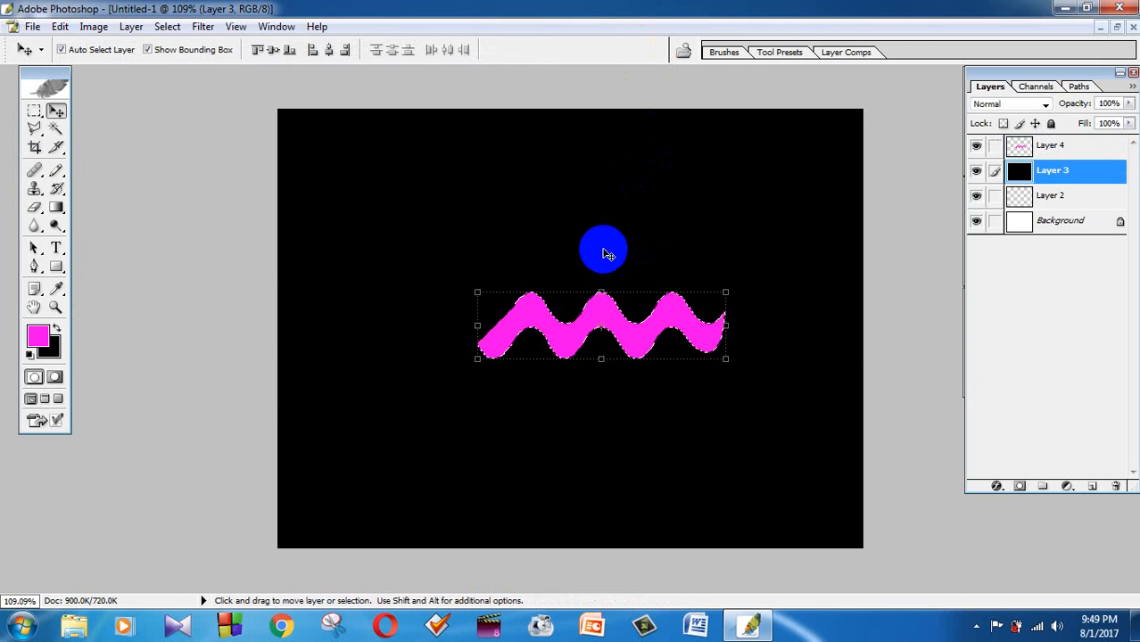
Fill the wave selection on Layer 4 with the yellow-to-green linear gradient running from its left end to its right end
click(56, 210)
drag(489, 337, 699, 312)
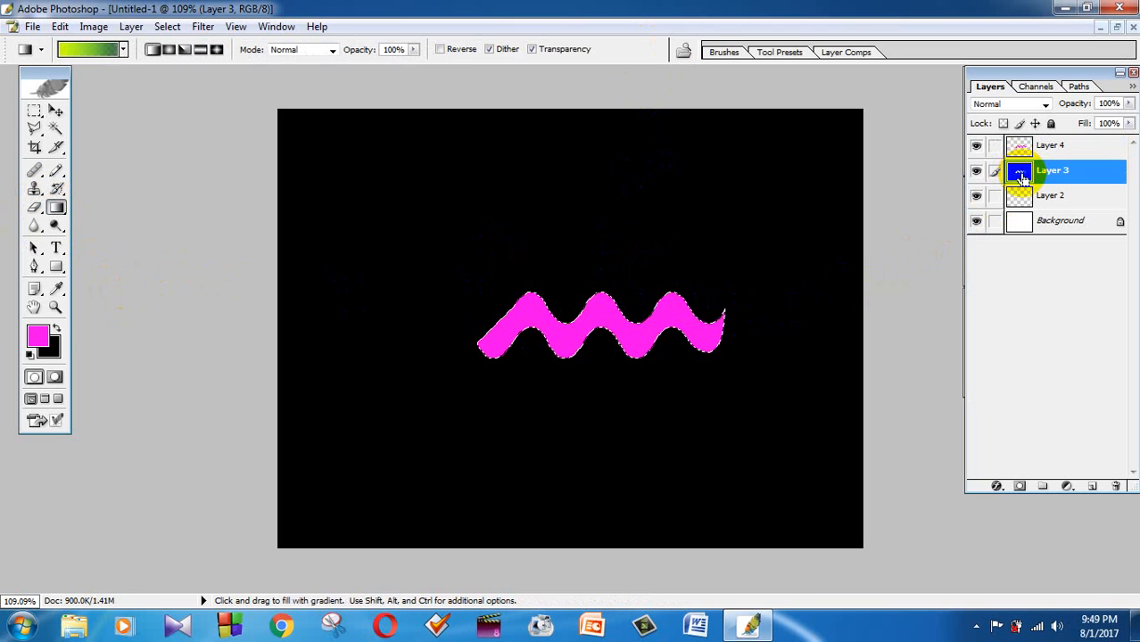
click(1014, 148)
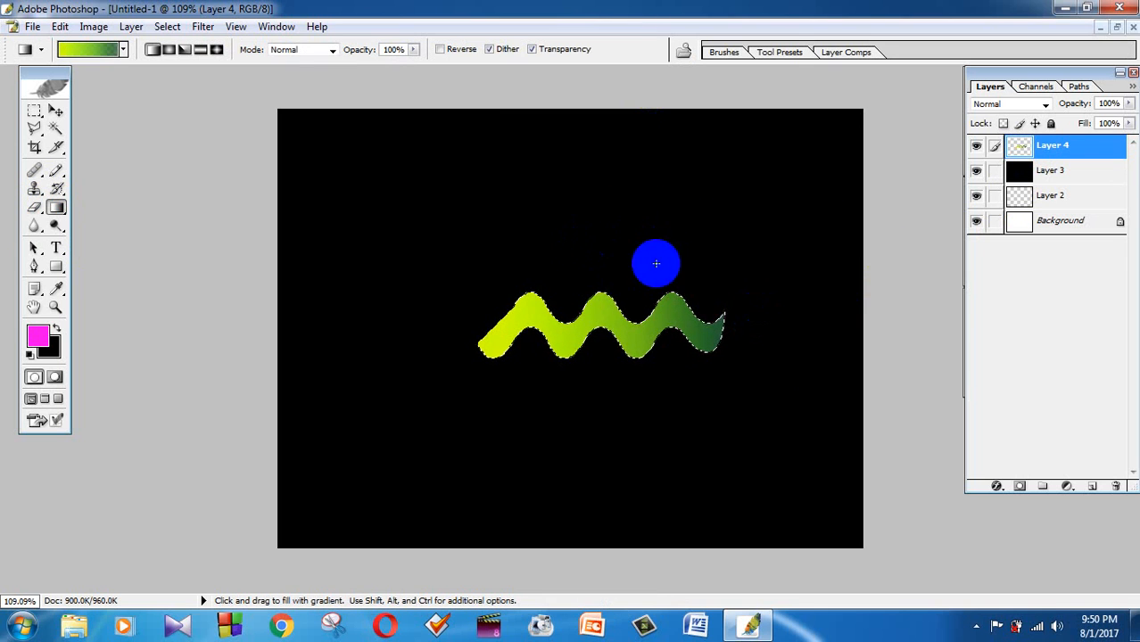
Reposition the gradient wave right of the canvas centre at a slightly larger size and clear the selection
click(56, 128)
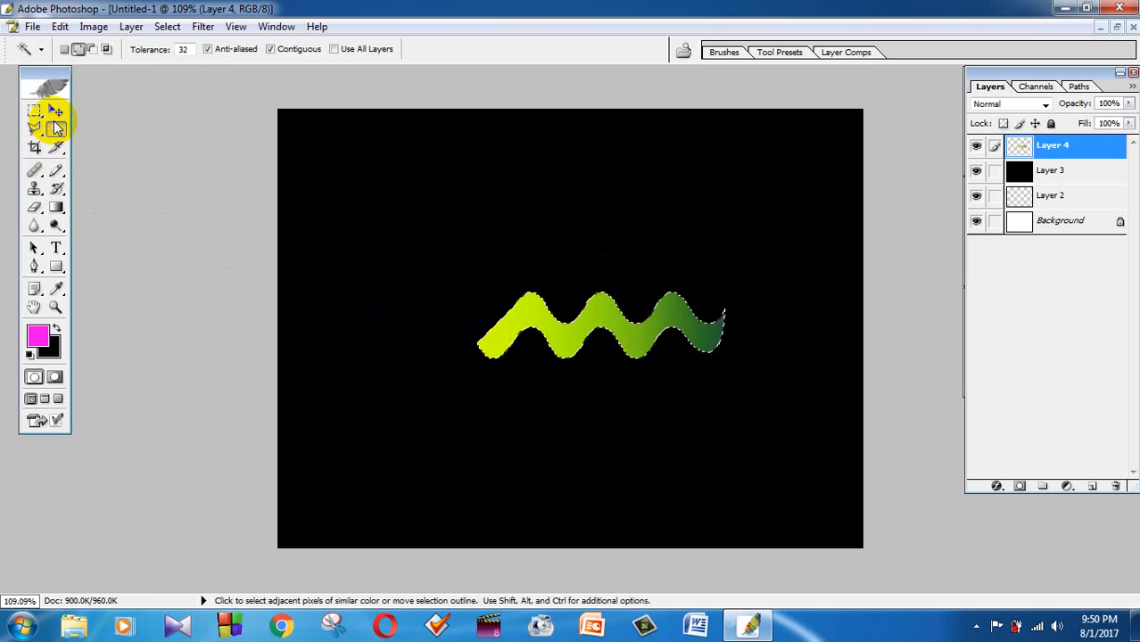
click(55, 110)
click(522, 328)
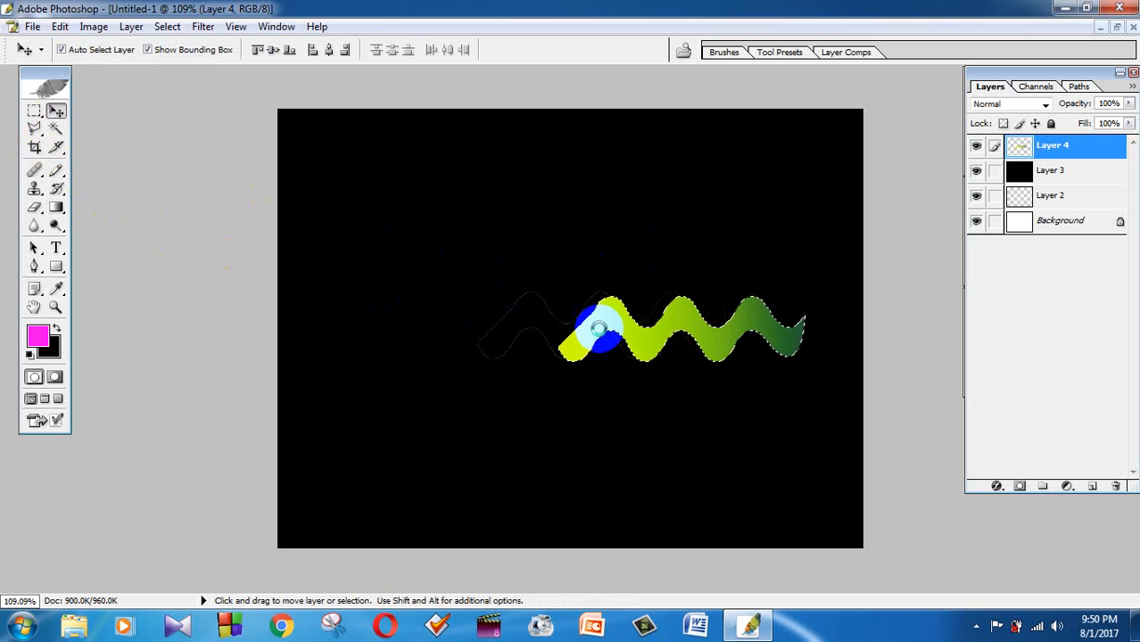
click(1050, 171)
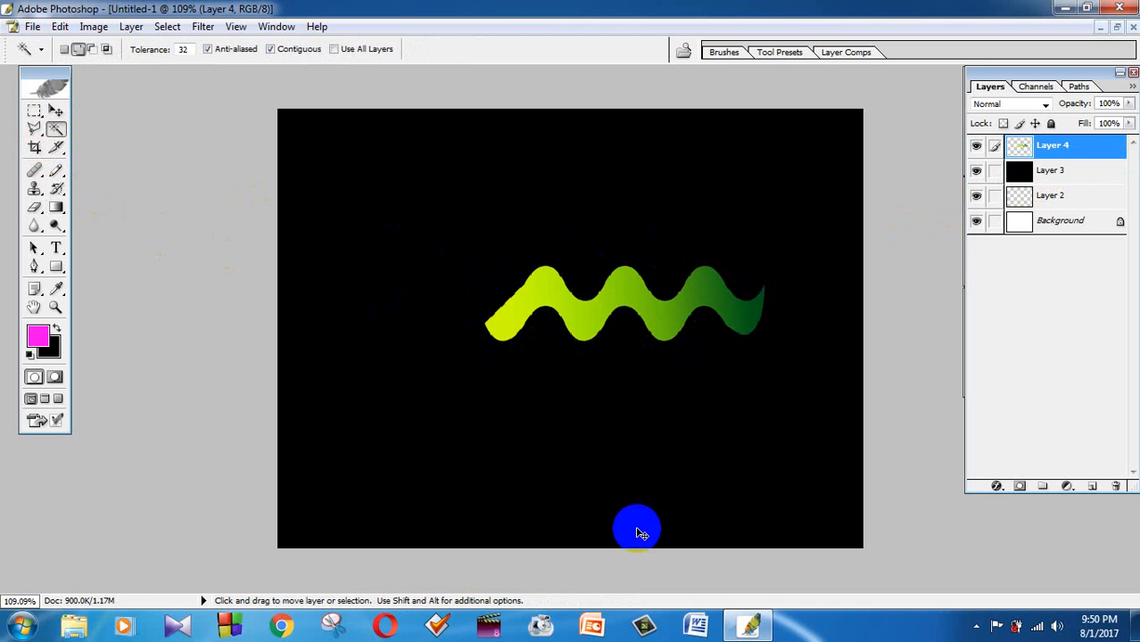
Duplicate the gradient wave layer ten times
key(ctrl+j)
key(ctrl+j)
key(ctrl+j)
key(ctrl+j)
key(ctrl+j)
key(ctrl+j)
key(ctrl+j)
key(ctrl+j)
key(ctrl+j)
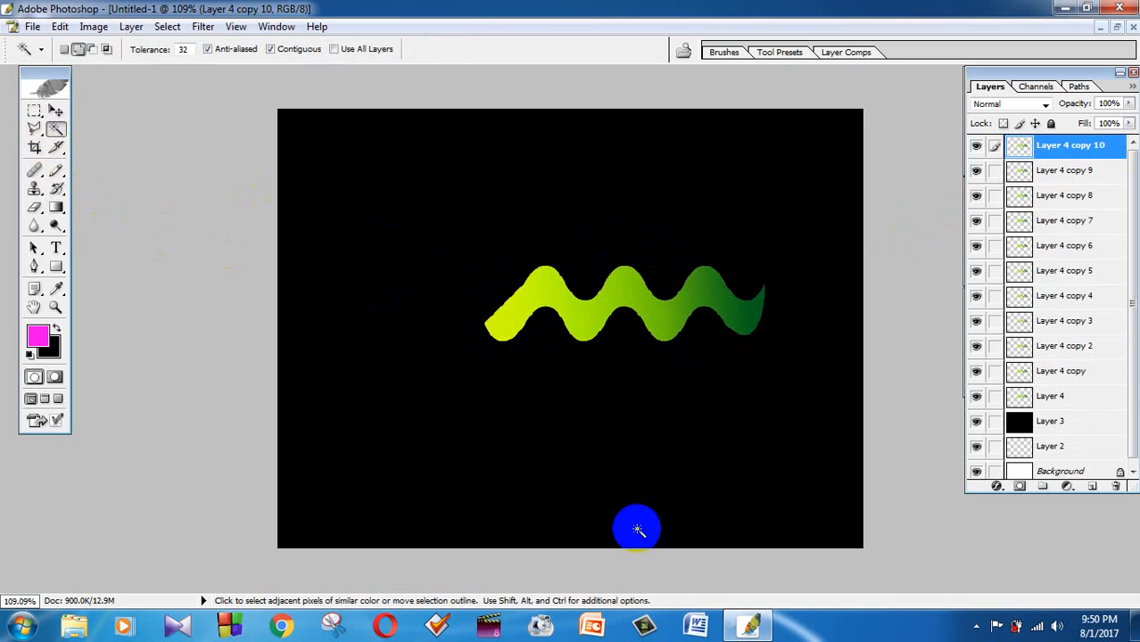
Free Transform the topmost wave copy by rotating it -40.1 degrees about a reference point at its left end
click(55, 111)
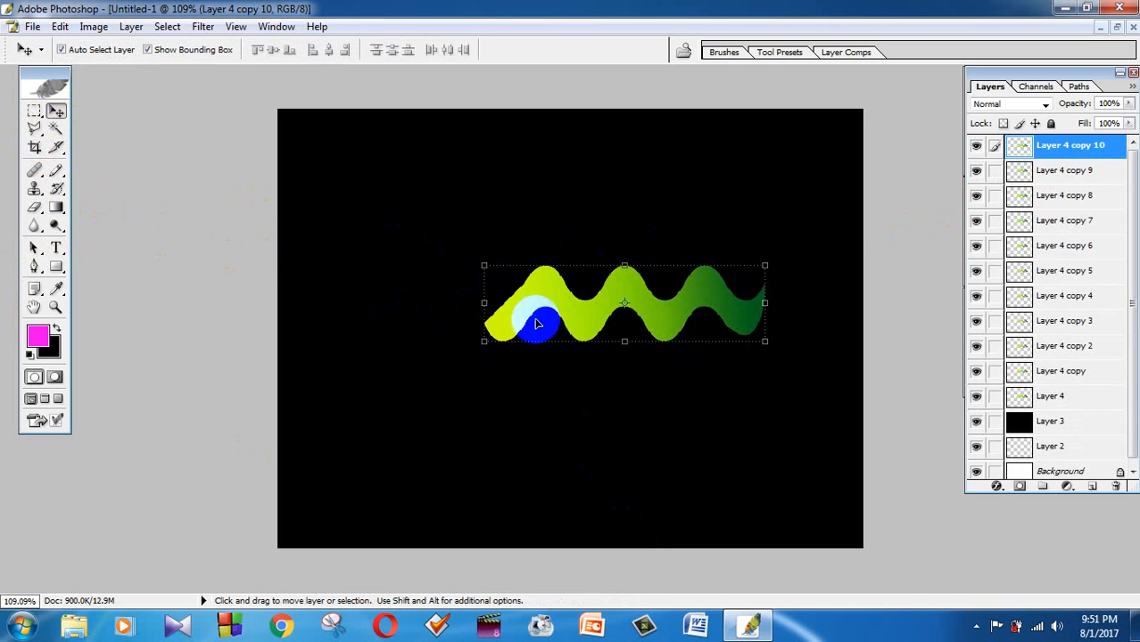
key(ctrl+t)
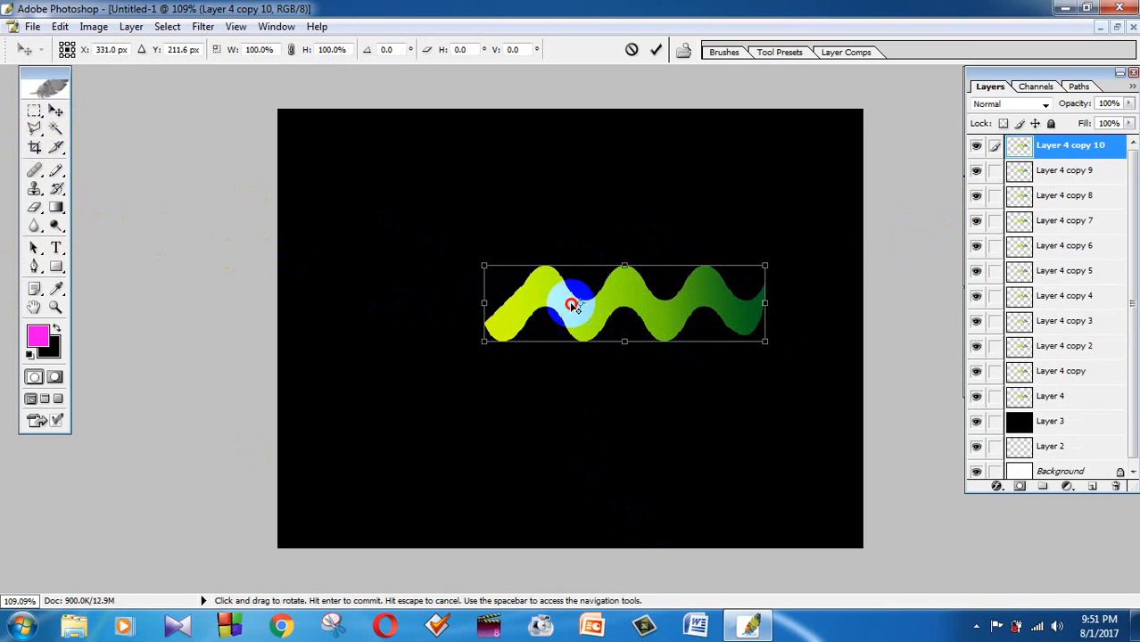
drag(789, 310, 651, 177)
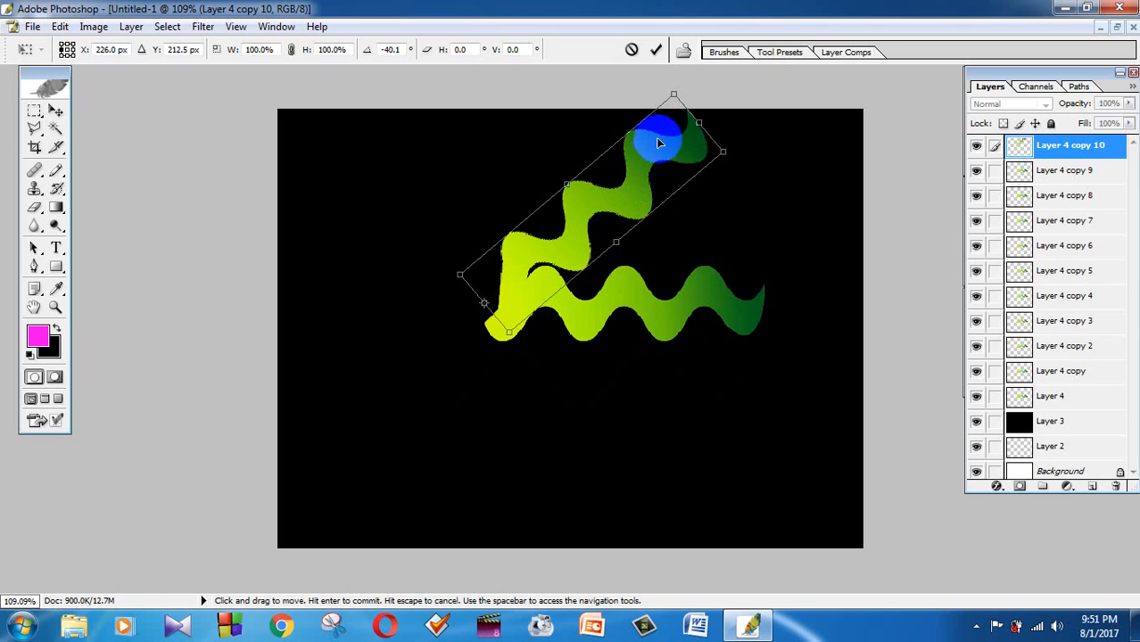
click(656, 49)
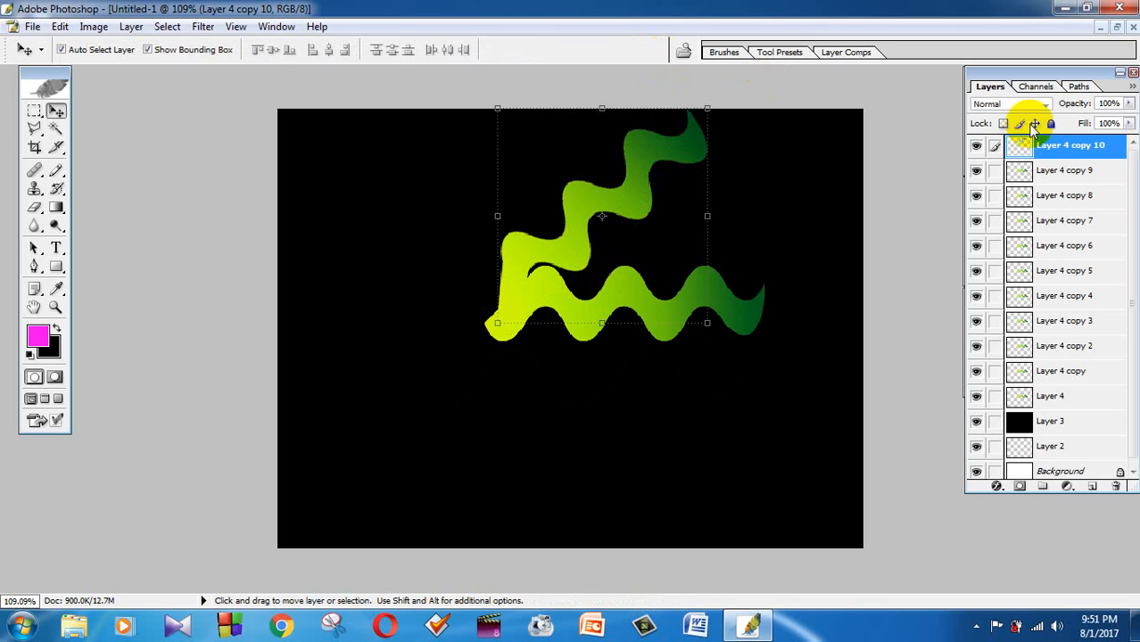
Rotate Layer 4 copy 9 almost upright about a reference point at the wave's left end
click(1105, 169)
drag(625, 308, 483, 303)
drag(784, 303, 532, 48)
drag(518, 40, 532, 43)
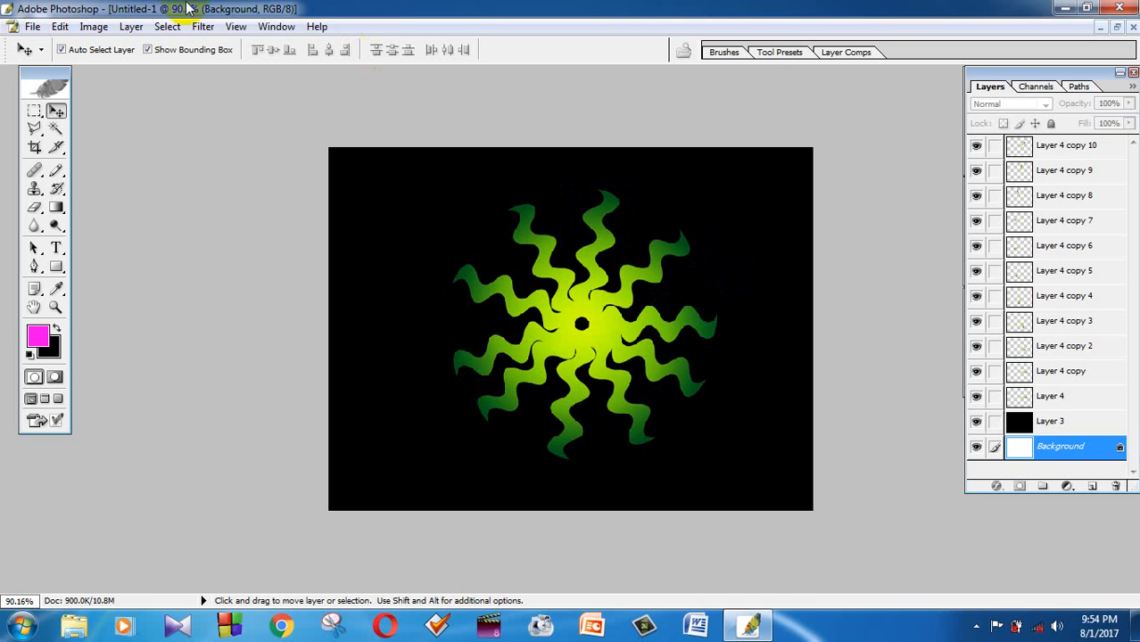
click(31, 25)
click(54, 46)
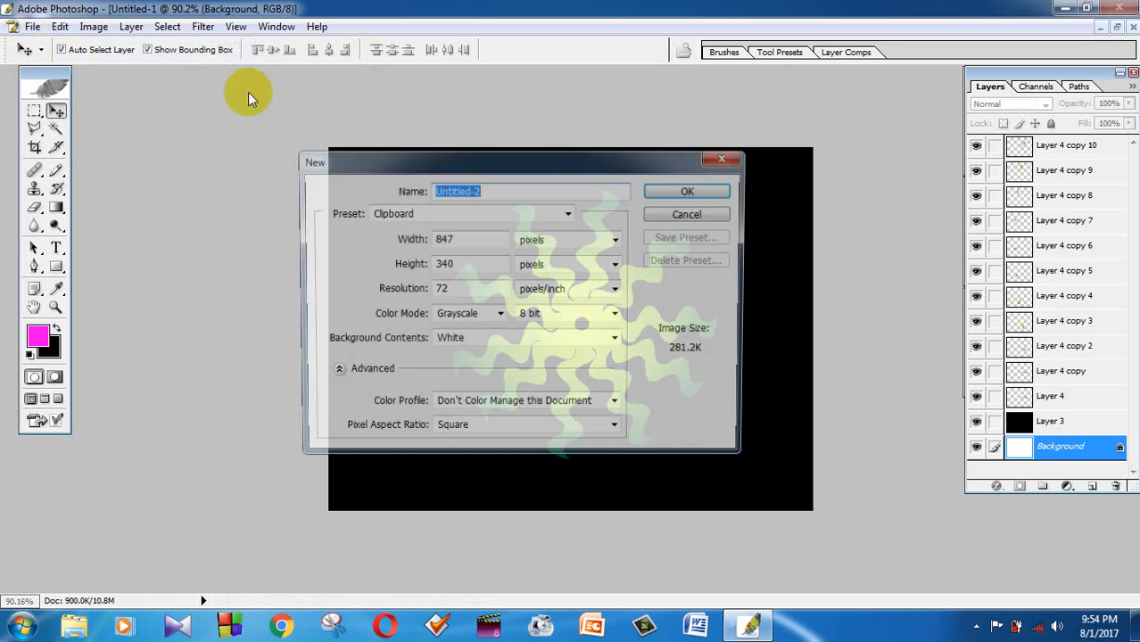
click(384, 289)
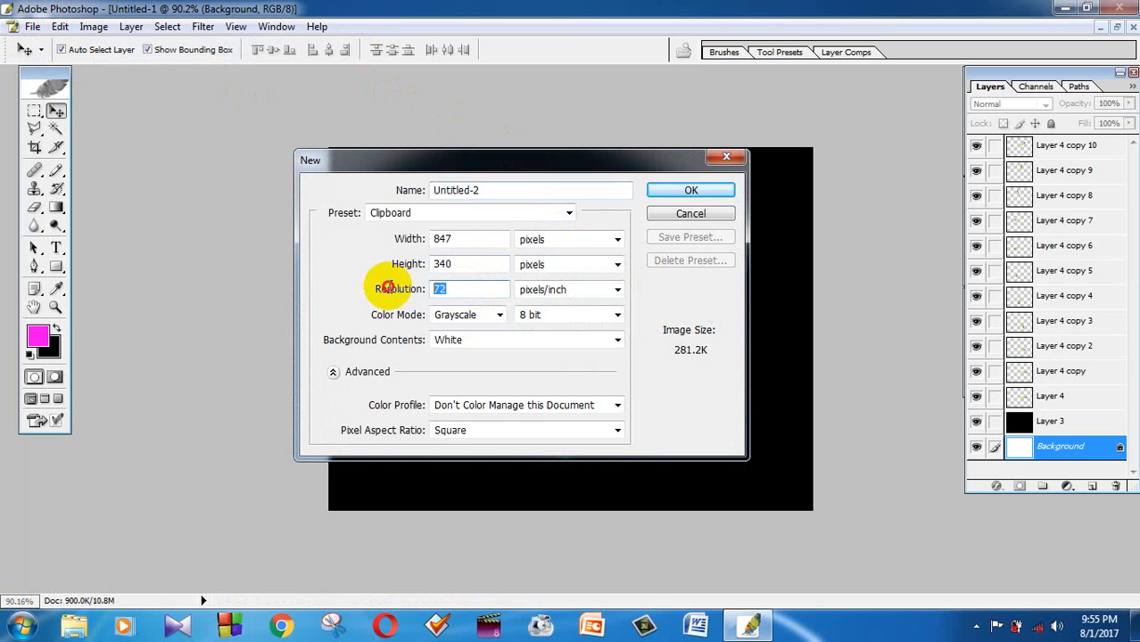
text(300)
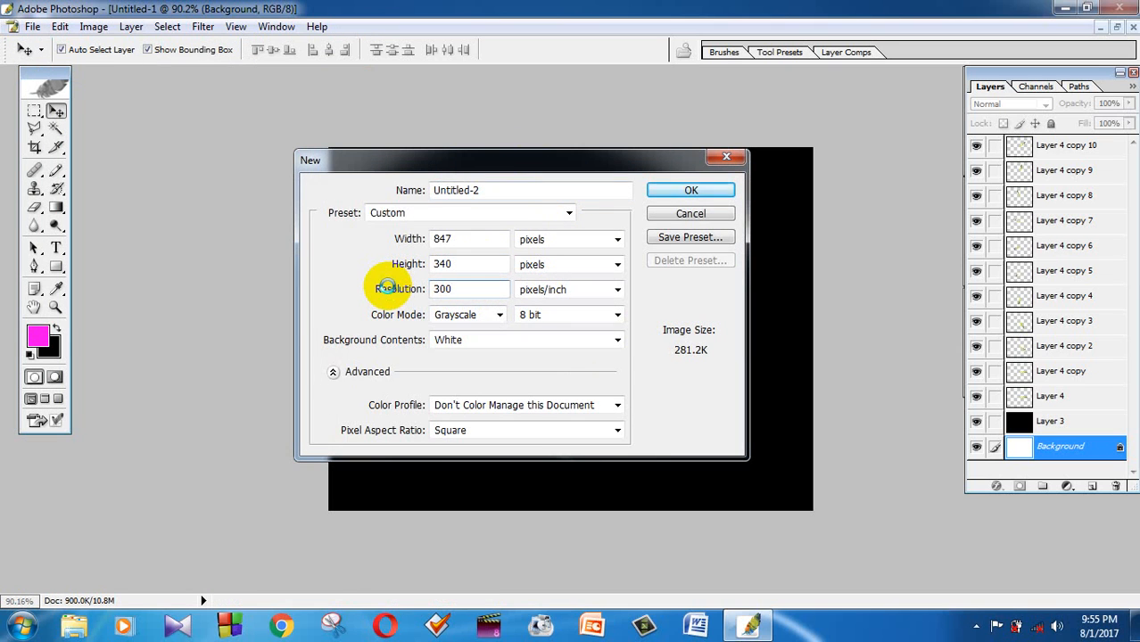
key(Return)
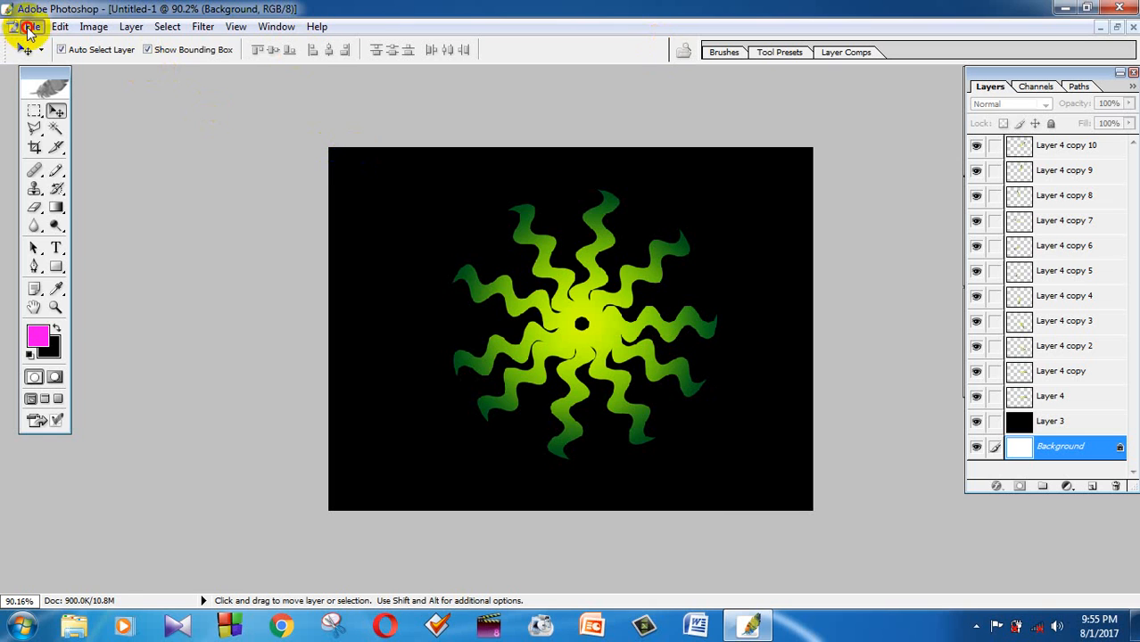
Create a new document from the 640 x 480 preset with the resolution set to 300 pixels/inch
click(32, 26)
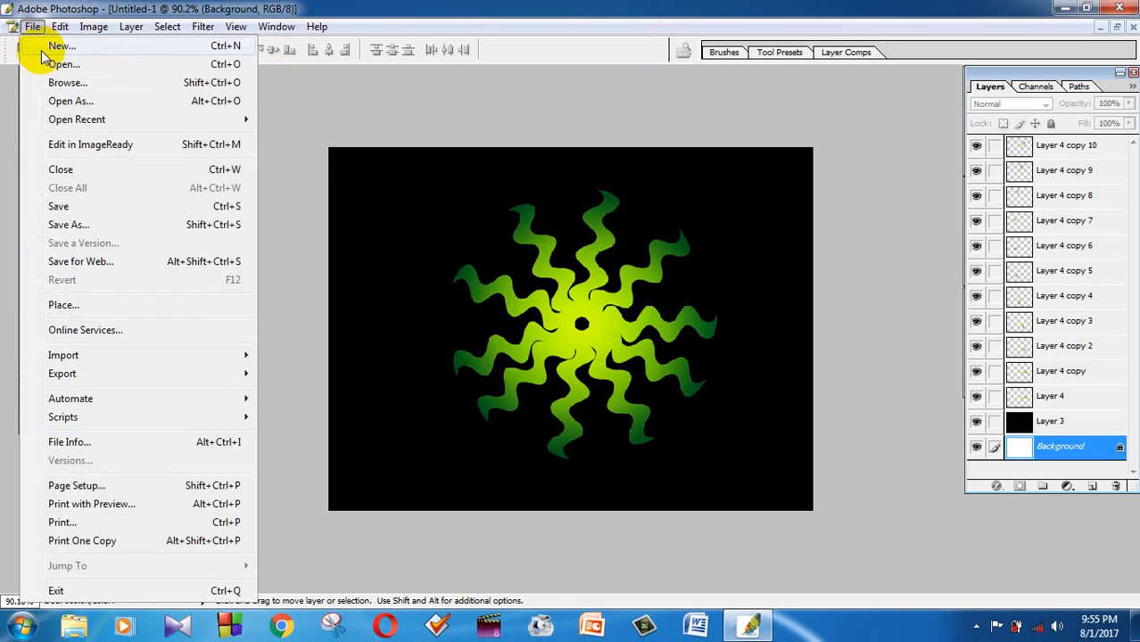
click(54, 46)
click(567, 212)
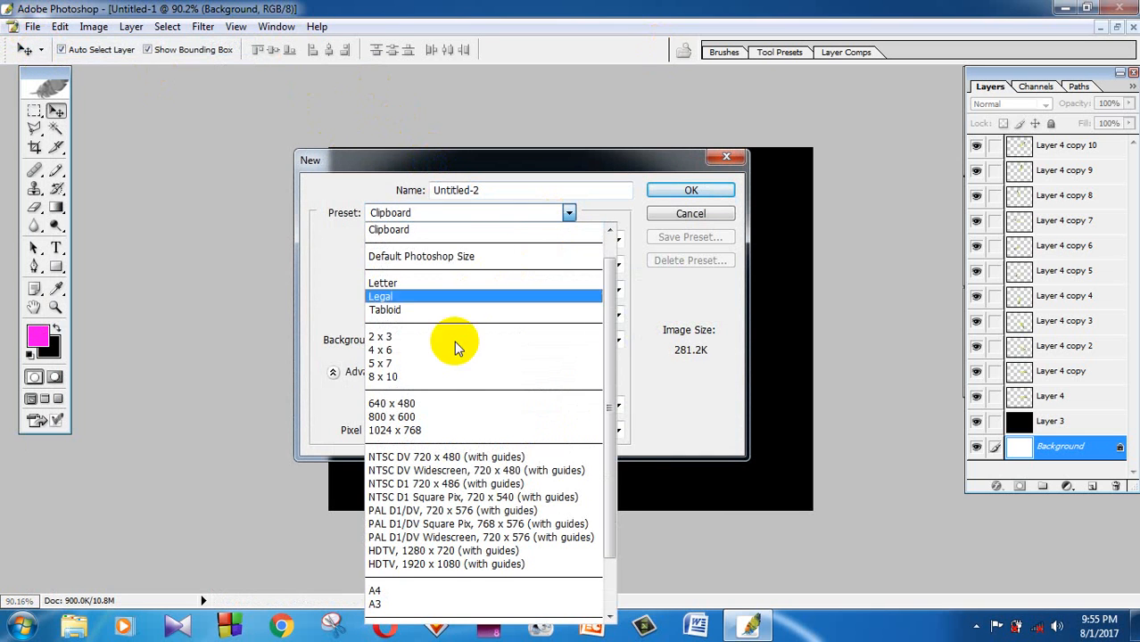
click(446, 403)
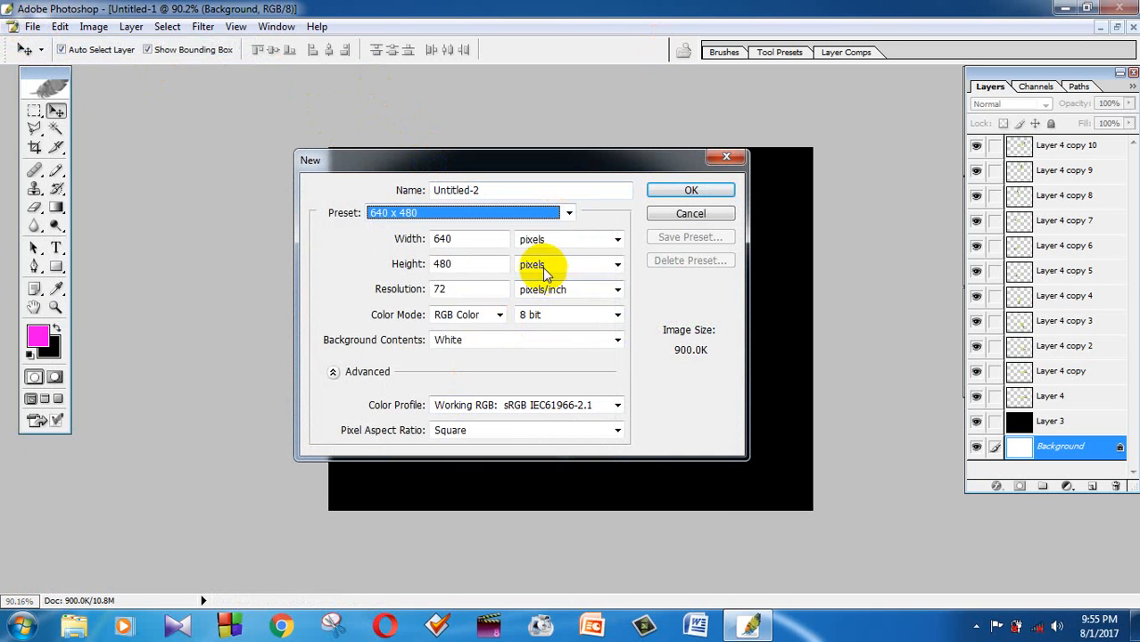
double_click(466, 289)
text(300)
key(Return)
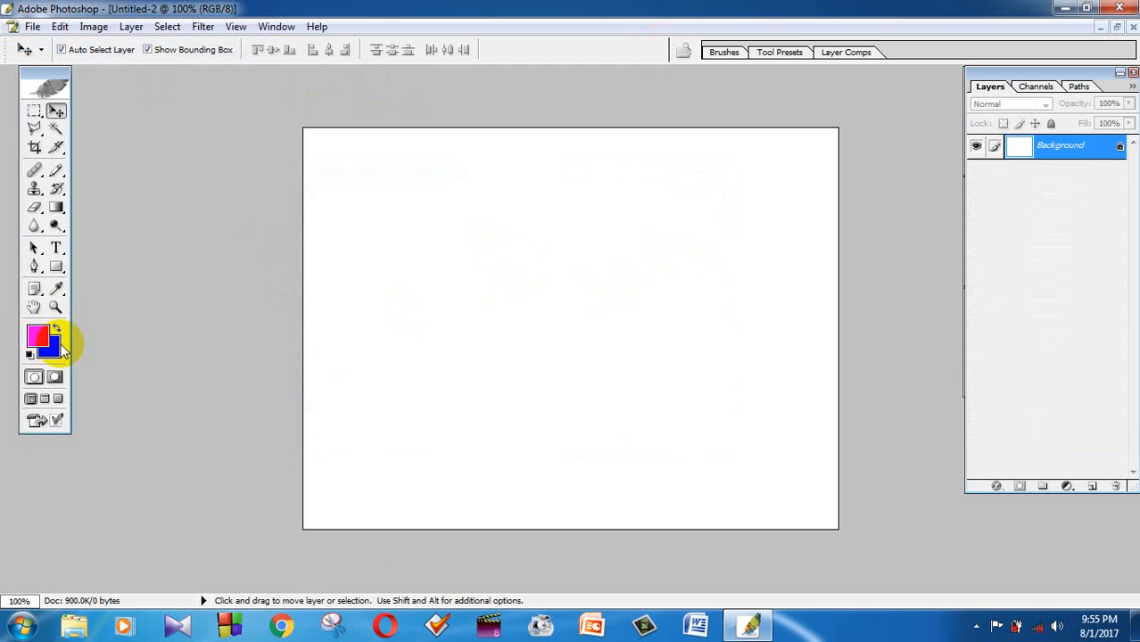
Fill a new layer with the black background colour and add another empty layer above it
click(1094, 487)
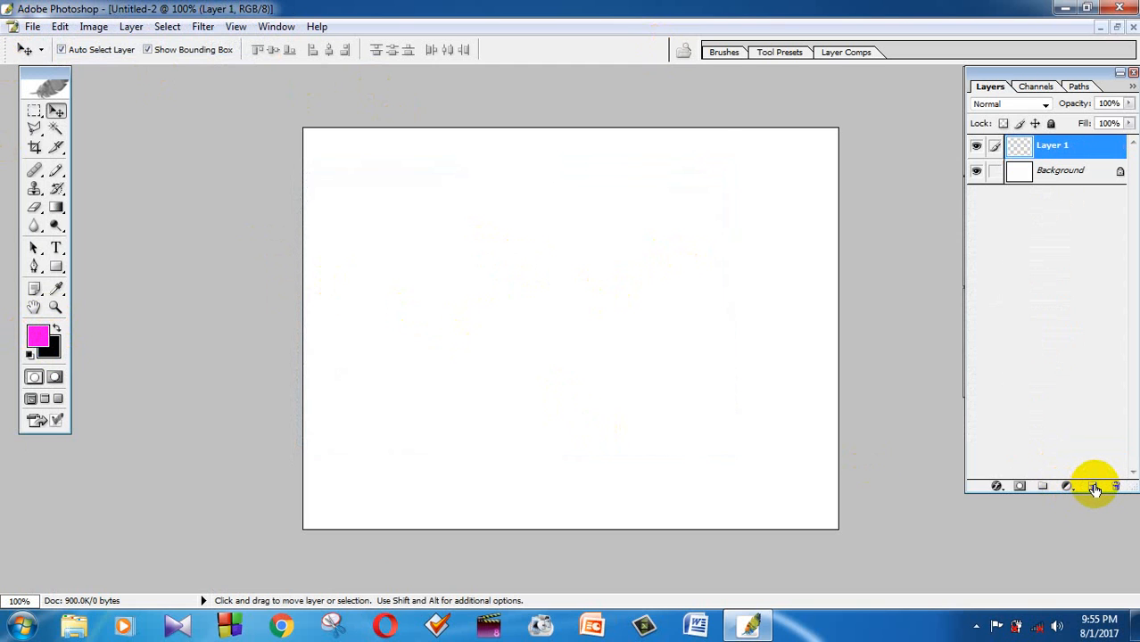
key(ctrl+BackSpace)
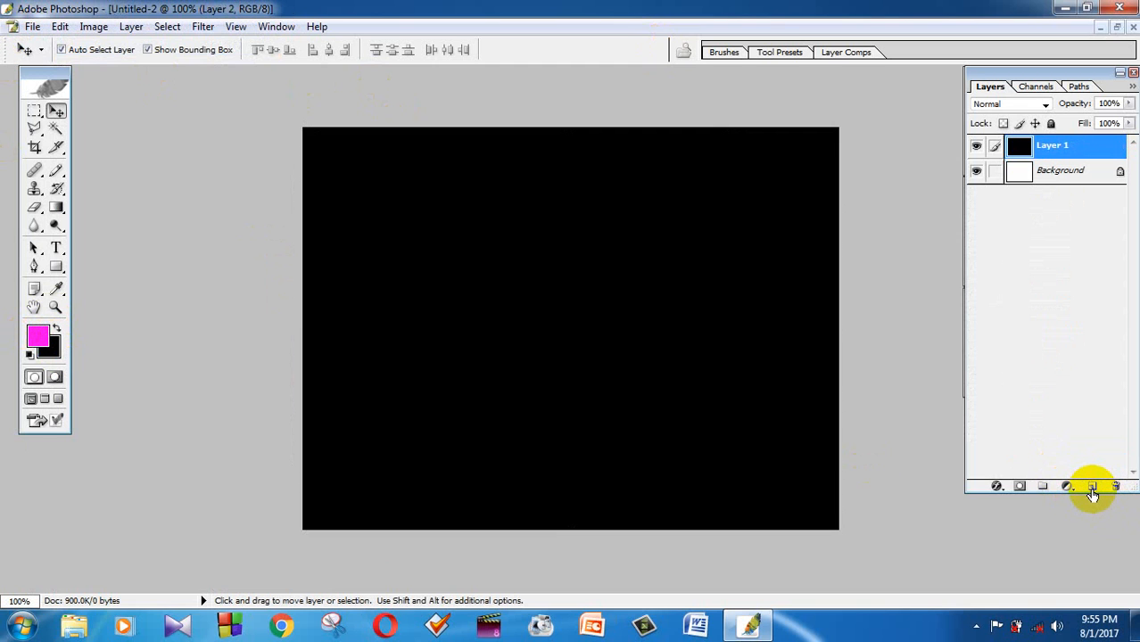
click(1092, 487)
Draw a closed dome-shaped path near the canvas centre with the Pen tool, with an arched top and a straight horizontal base
click(33, 268)
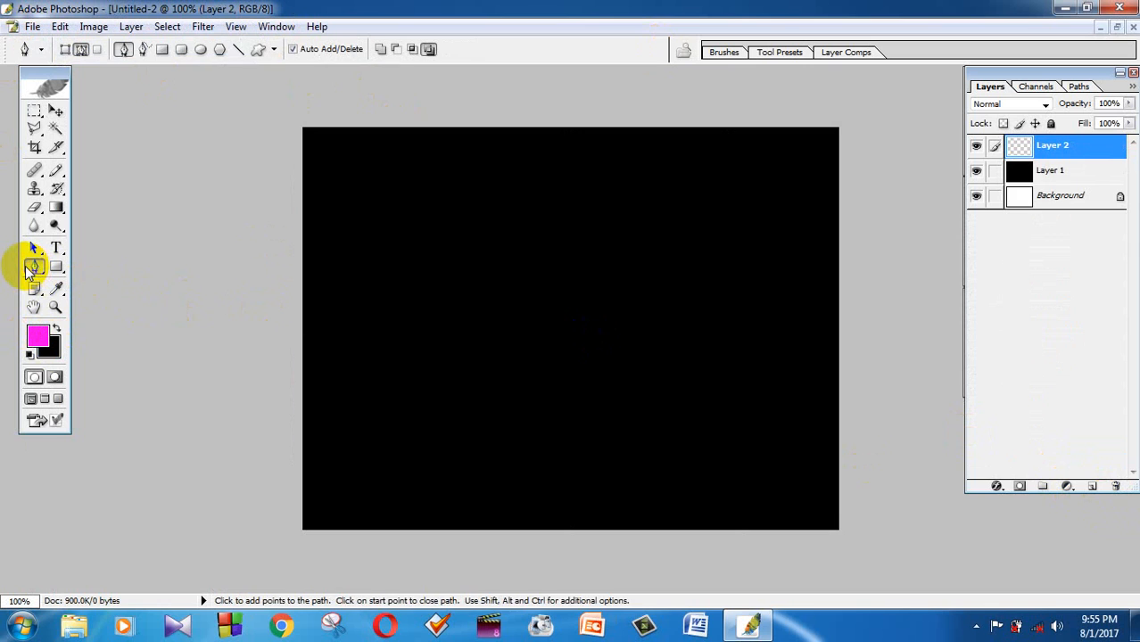
click(346, 257)
click(616, 257)
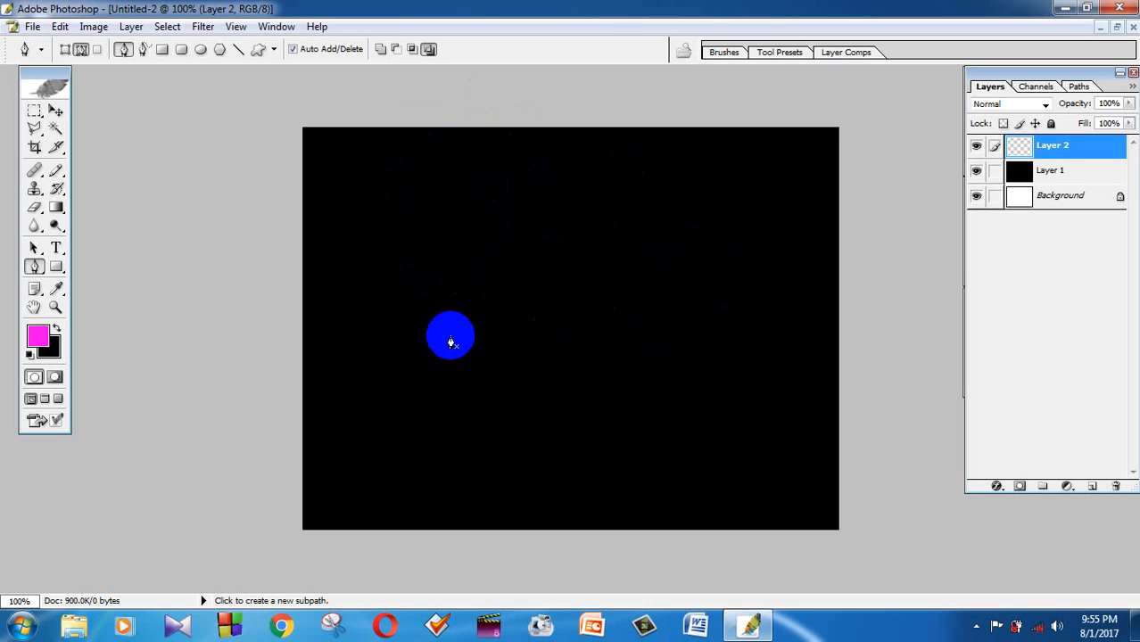
click(450, 336)
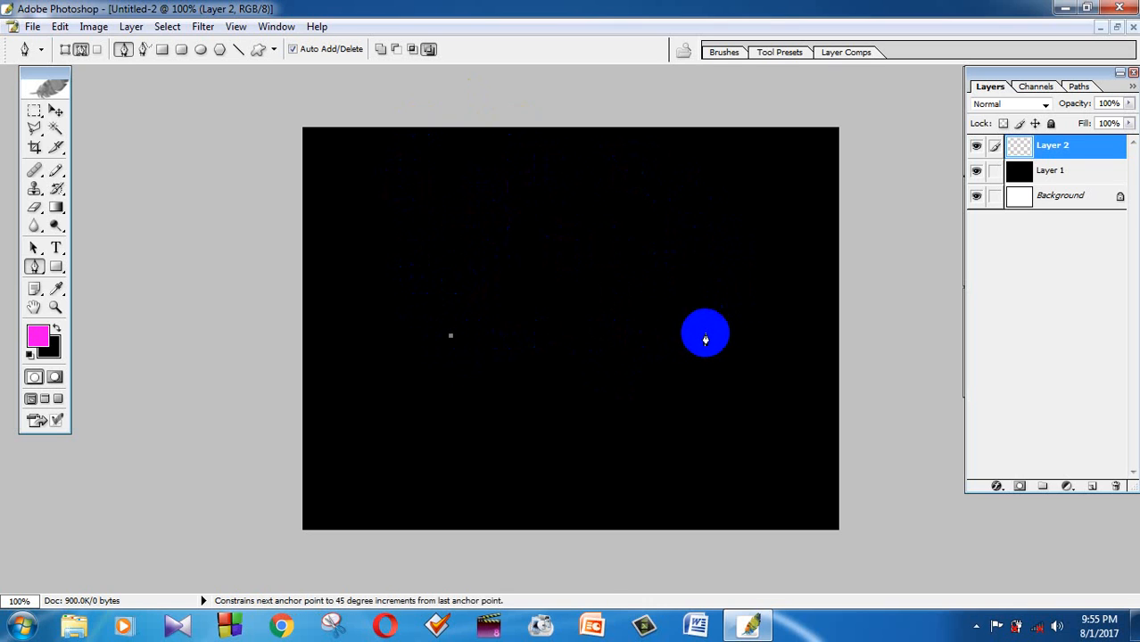
click(705, 335)
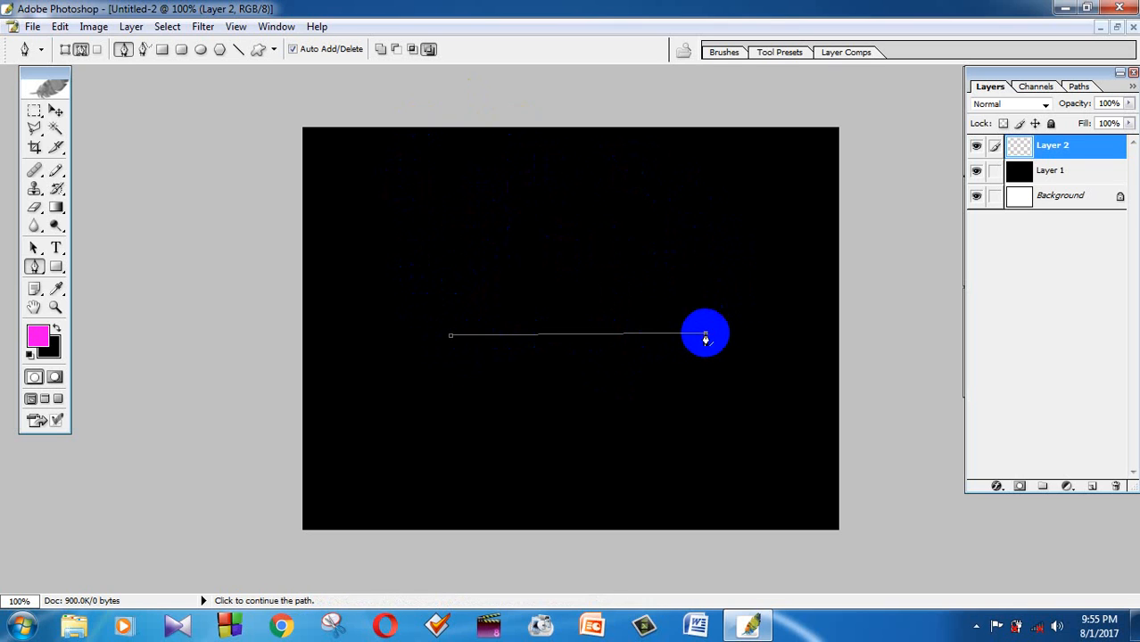
key(ctrl+z)
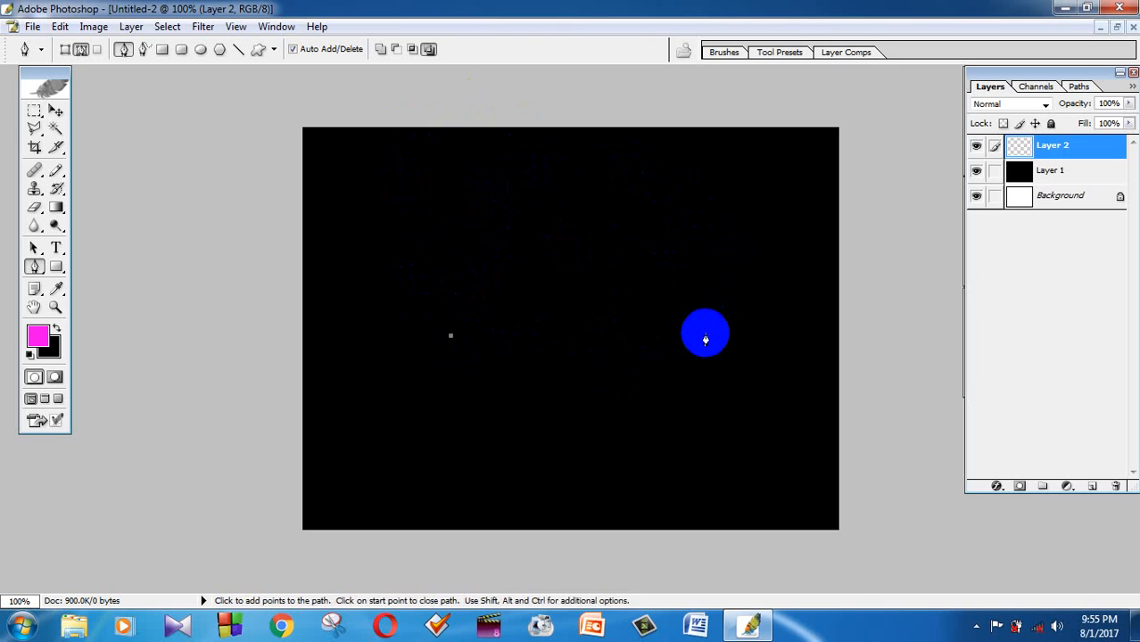
drag(704, 336, 844, 605)
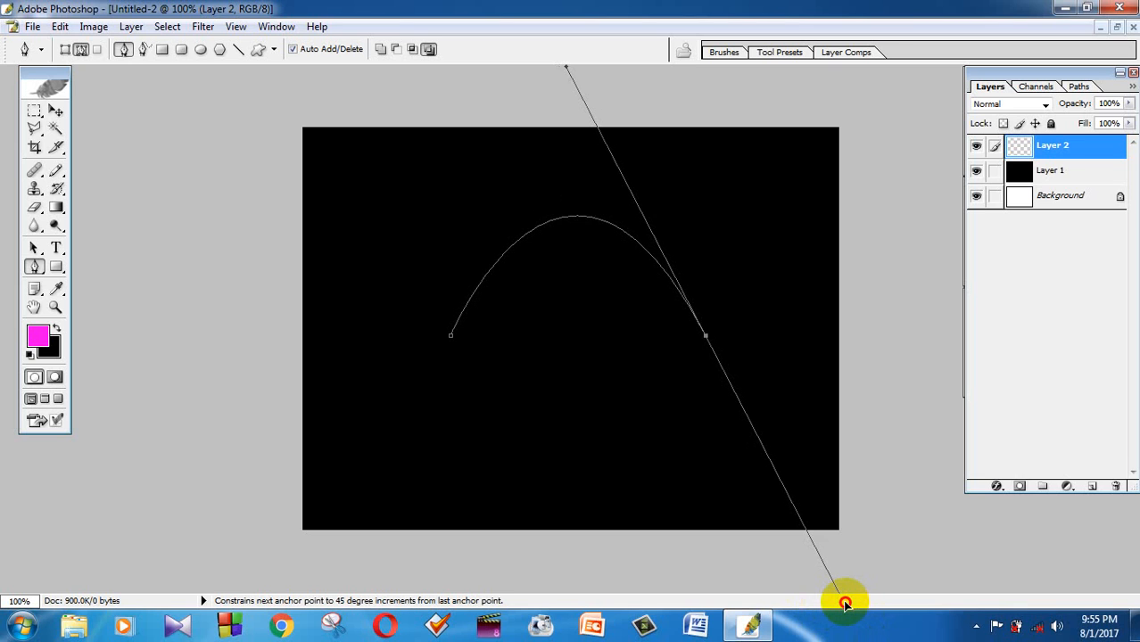
drag(846, 604, 845, 604)
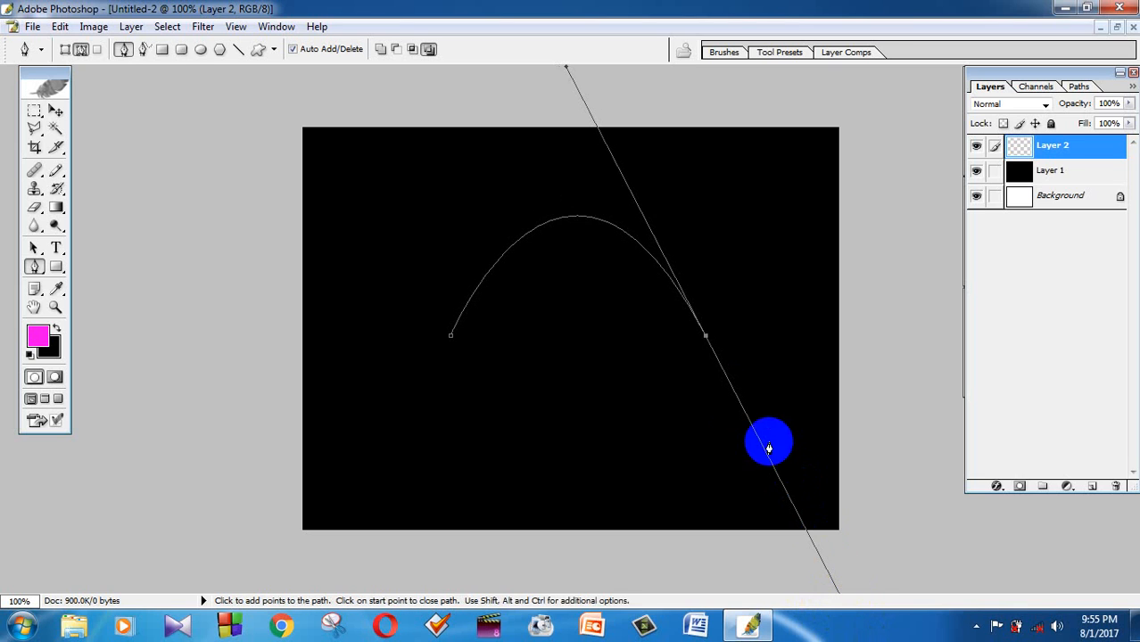
click(705, 339)
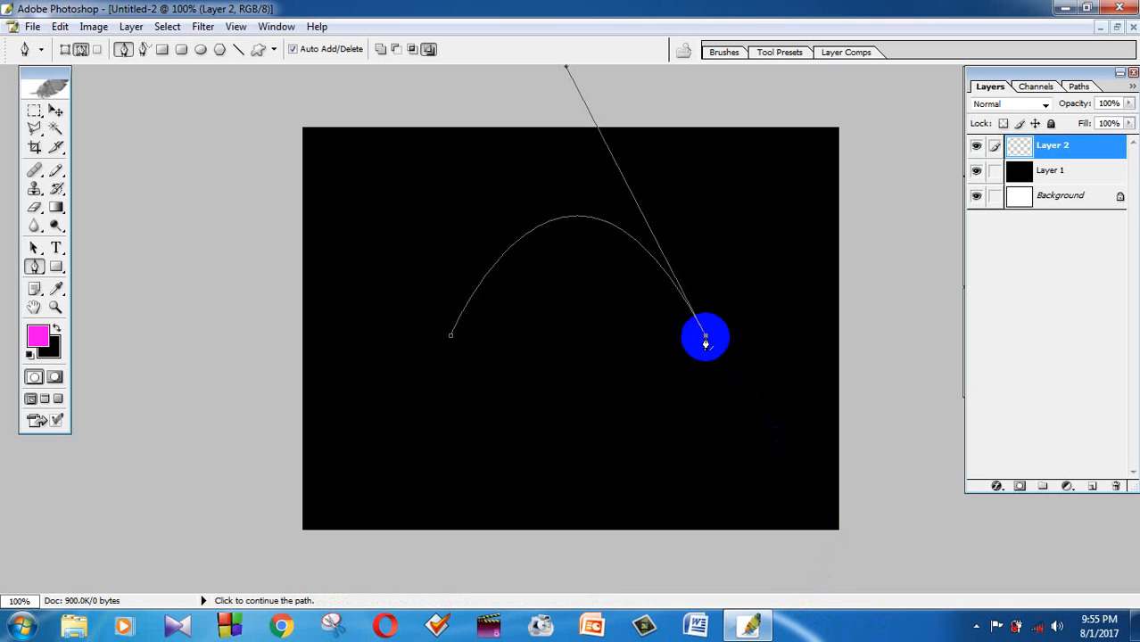
click(450, 336)
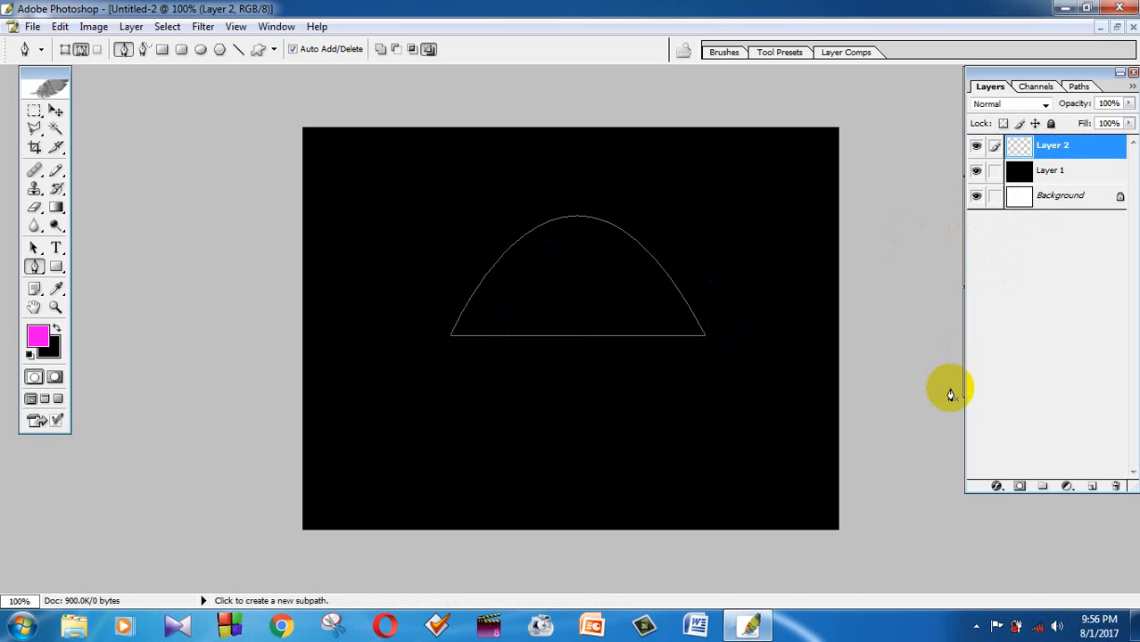
Convert the dome path to a selection and fill it on Layer 2 with a diagonal linear gradient from yellow to dark green
key(ctrl+Return)
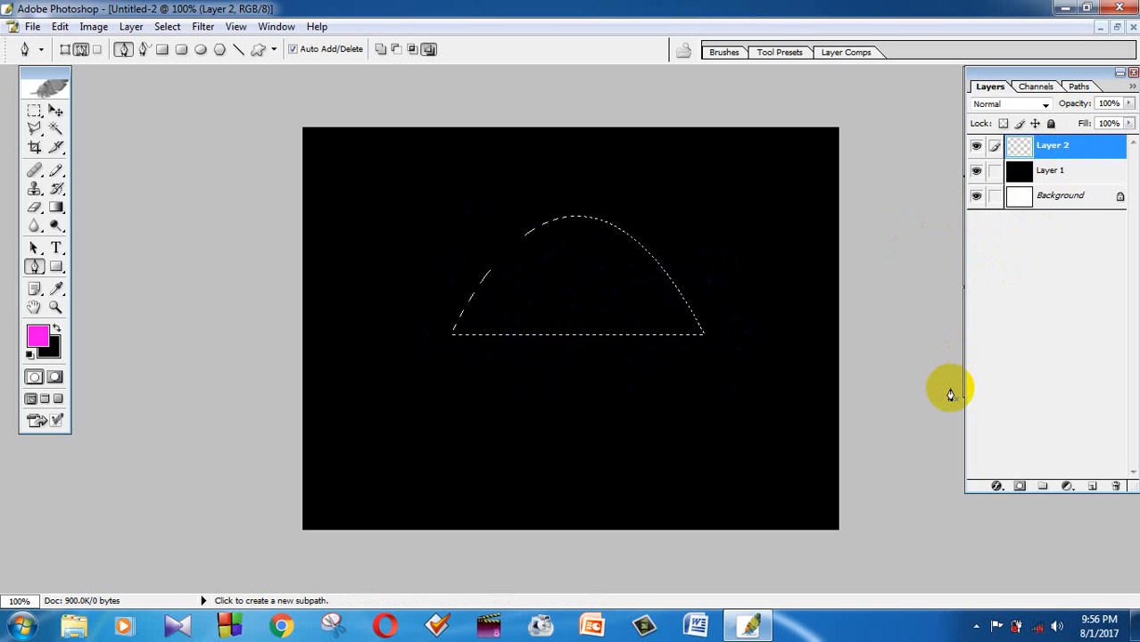
click(827, 402)
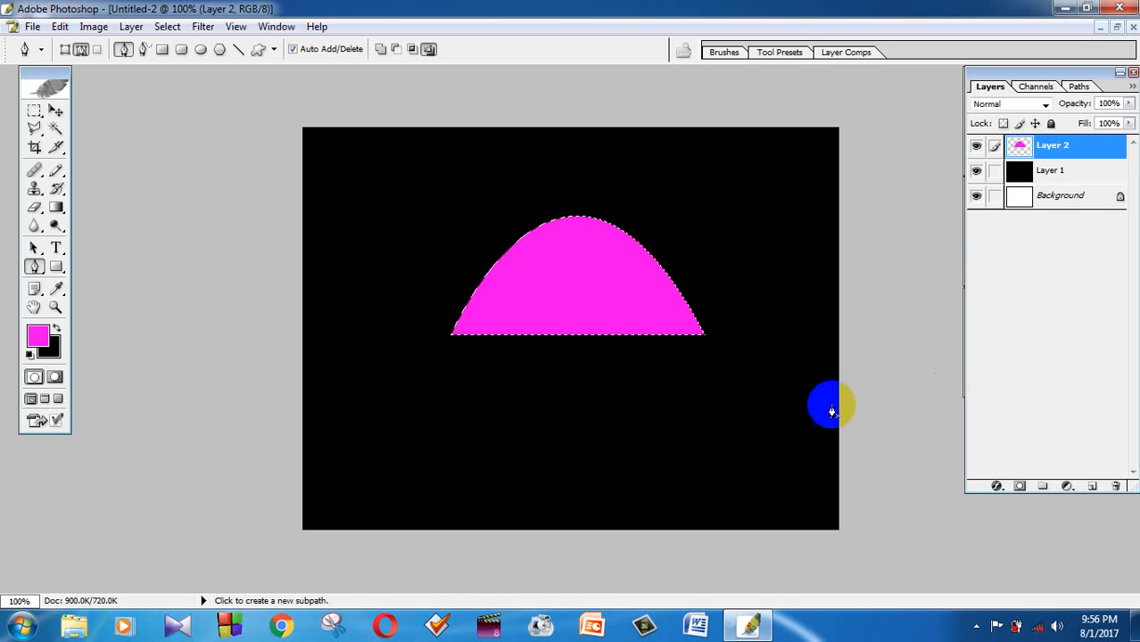
click(57, 207)
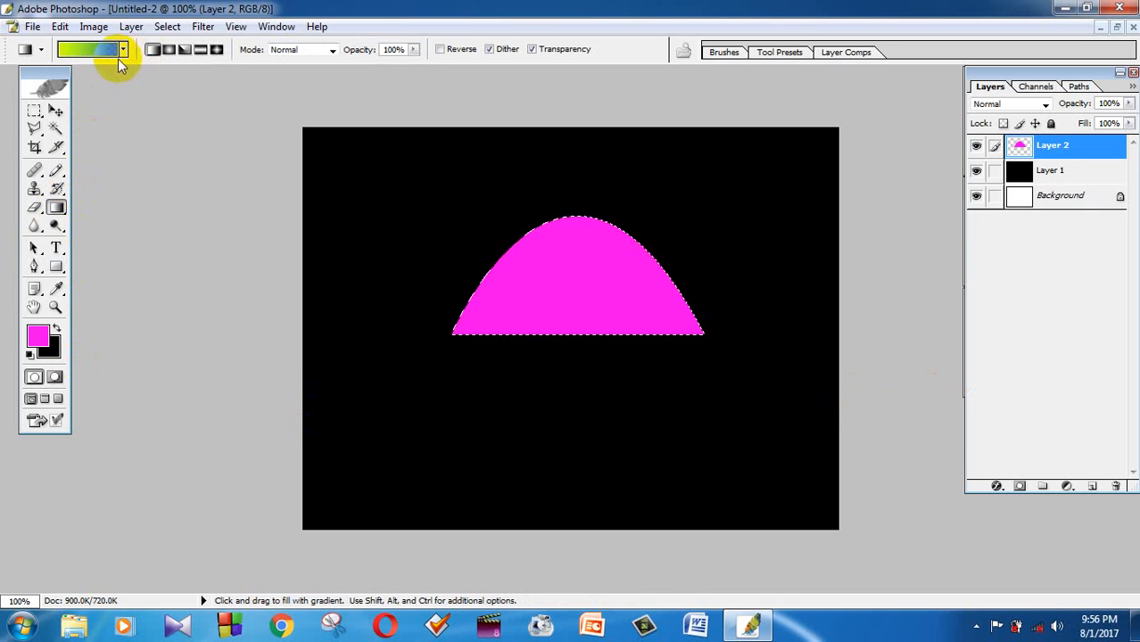
click(95, 50)
click(652, 97)
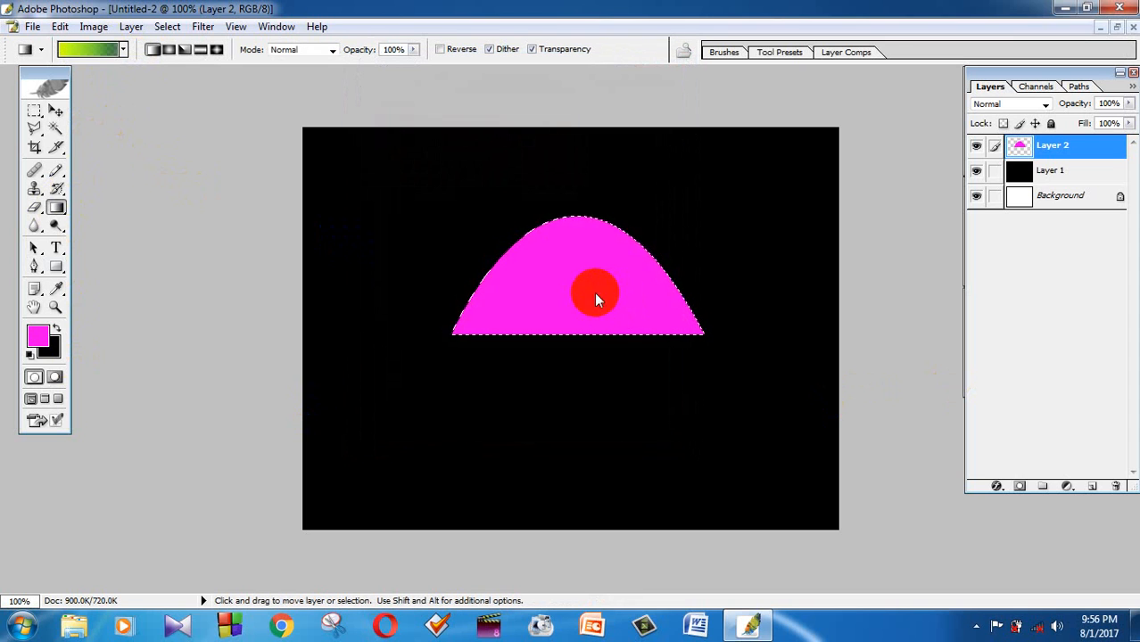
key(ctrl+x)
key(ctrl+x)
click(565, 247)
drag(633, 307, 665, 356)
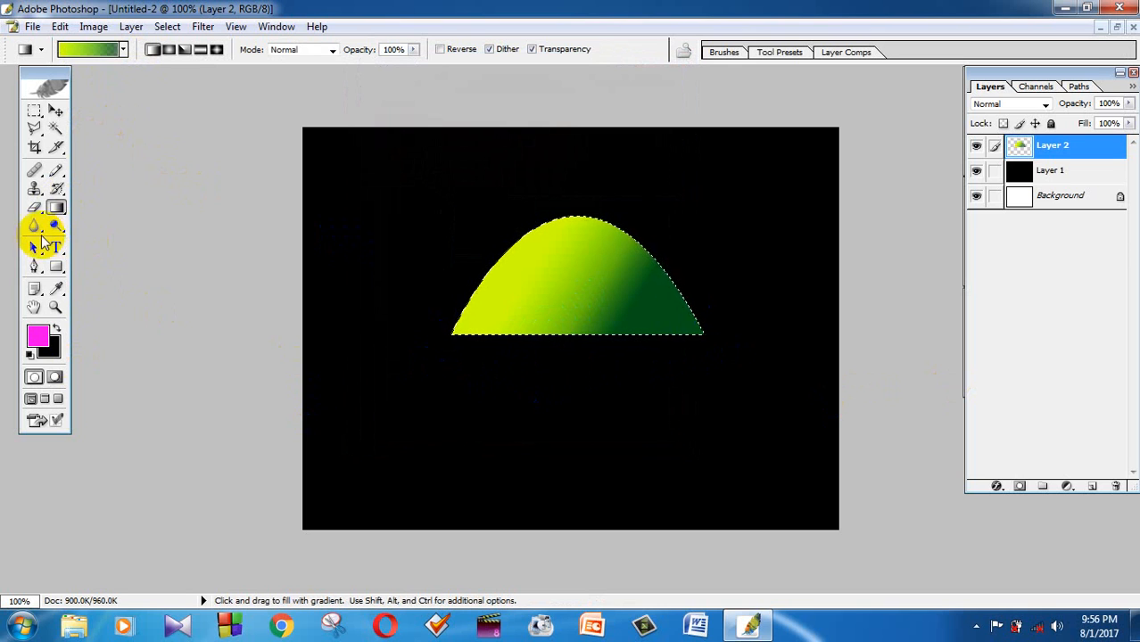
Deselect the gradient dome and show the grid over the canvas
click(34, 265)
click(485, 381)
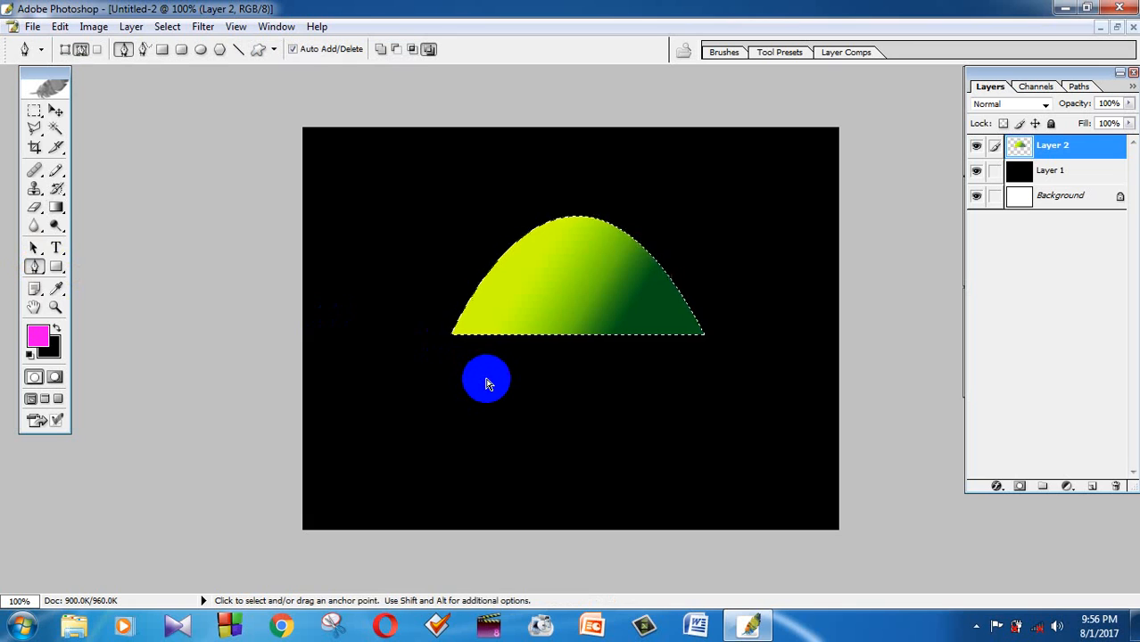
click(461, 353)
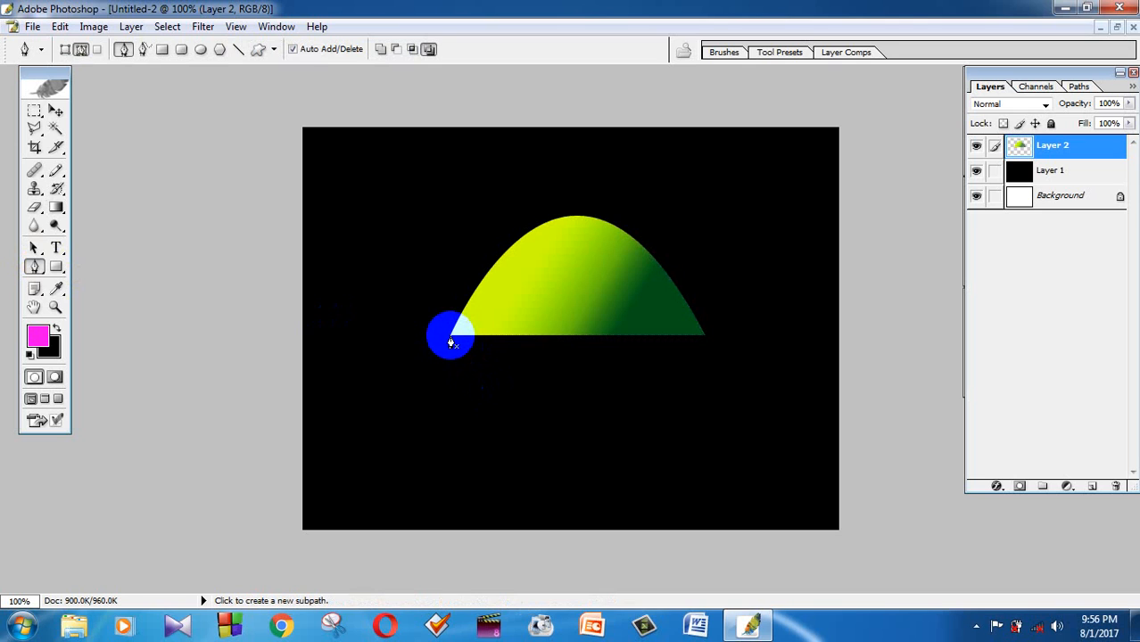
key(ctrl+apostrophe)
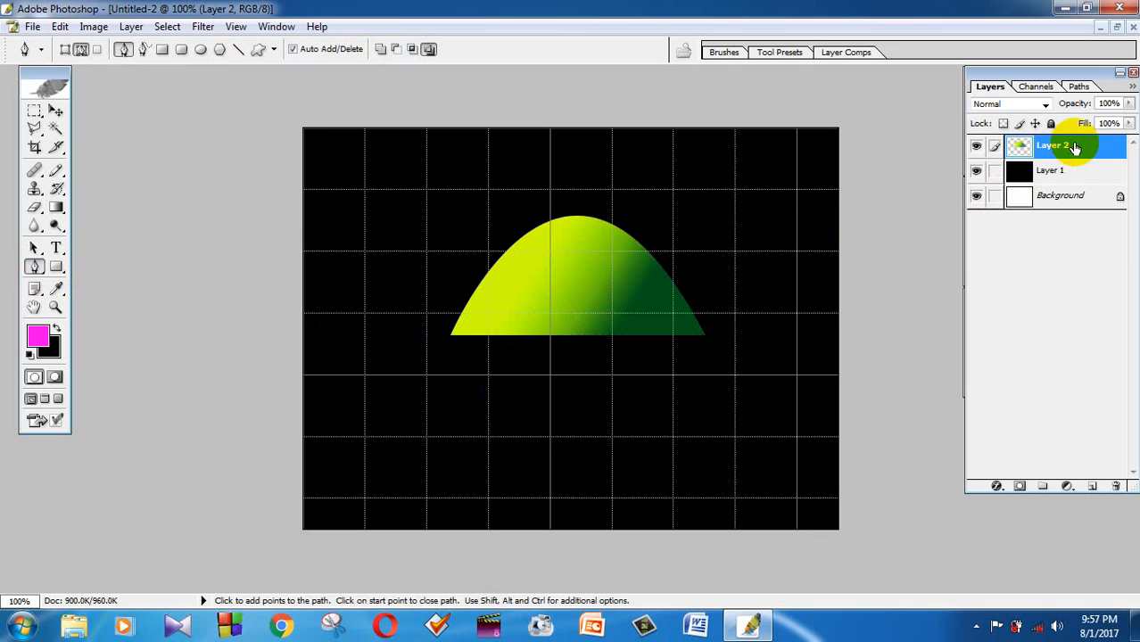
Align the dome's base with a grid line, scale its width to 96.8% to span four grid squares, and flatten its height
click(56, 110)
drag(570, 291, 545, 333)
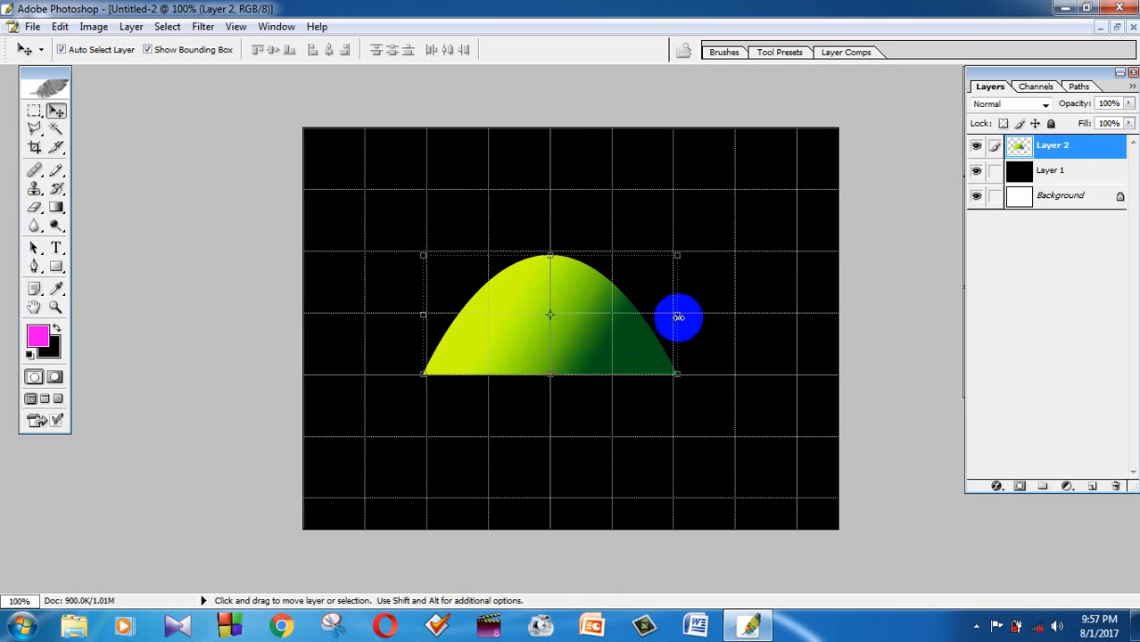
drag(677, 313, 669, 314)
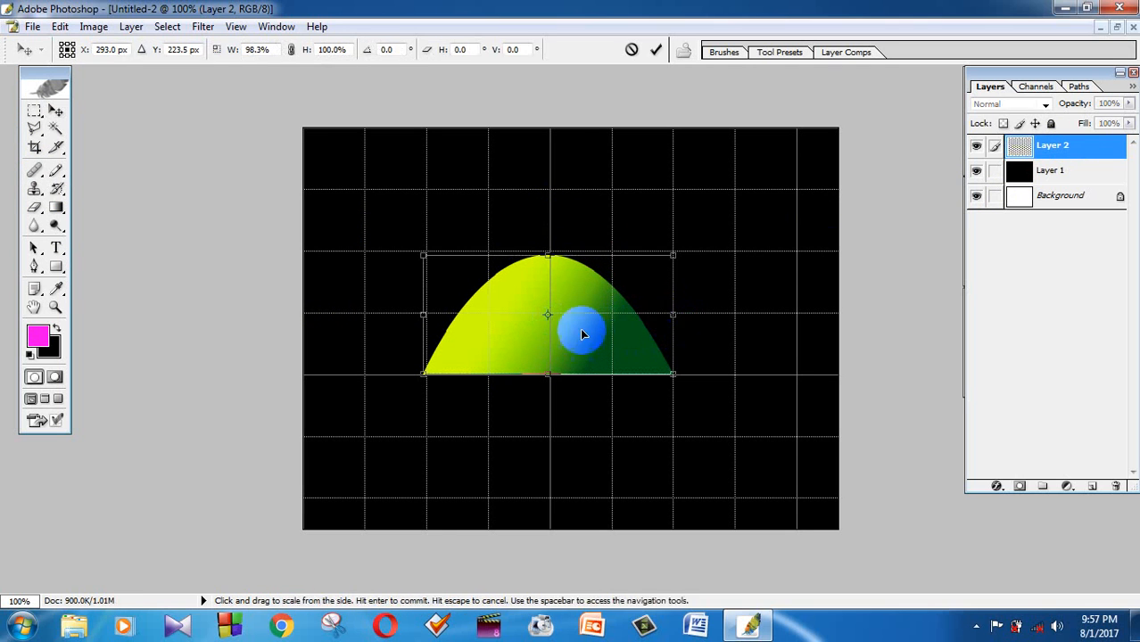
drag(426, 314, 428, 315)
drag(550, 255, 550, 250)
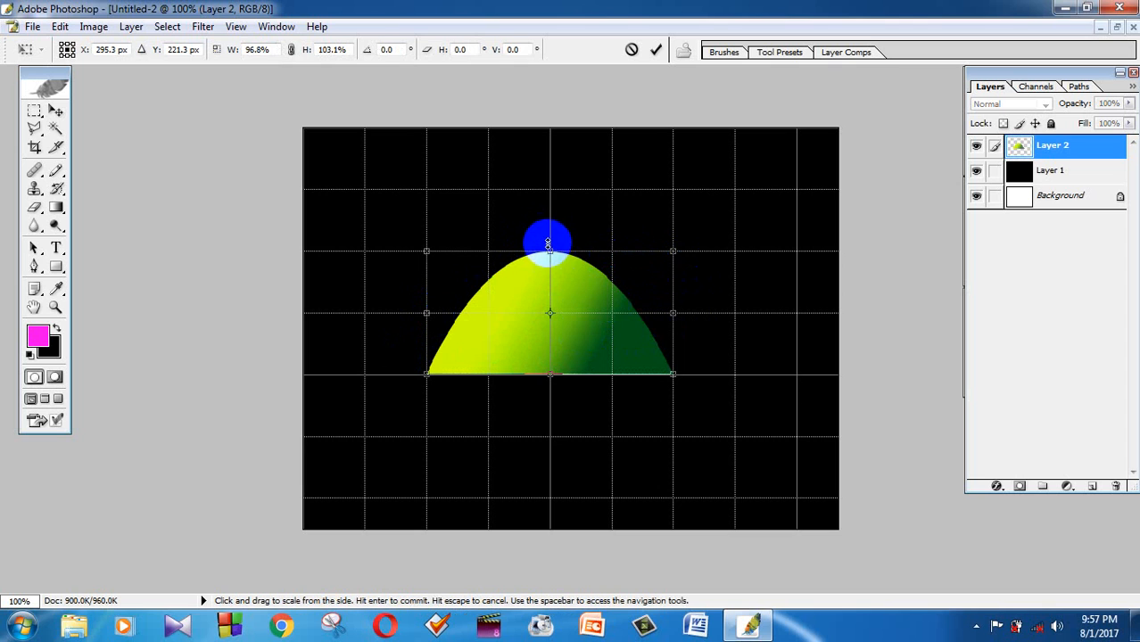
drag(549, 248, 565, 279)
click(655, 49)
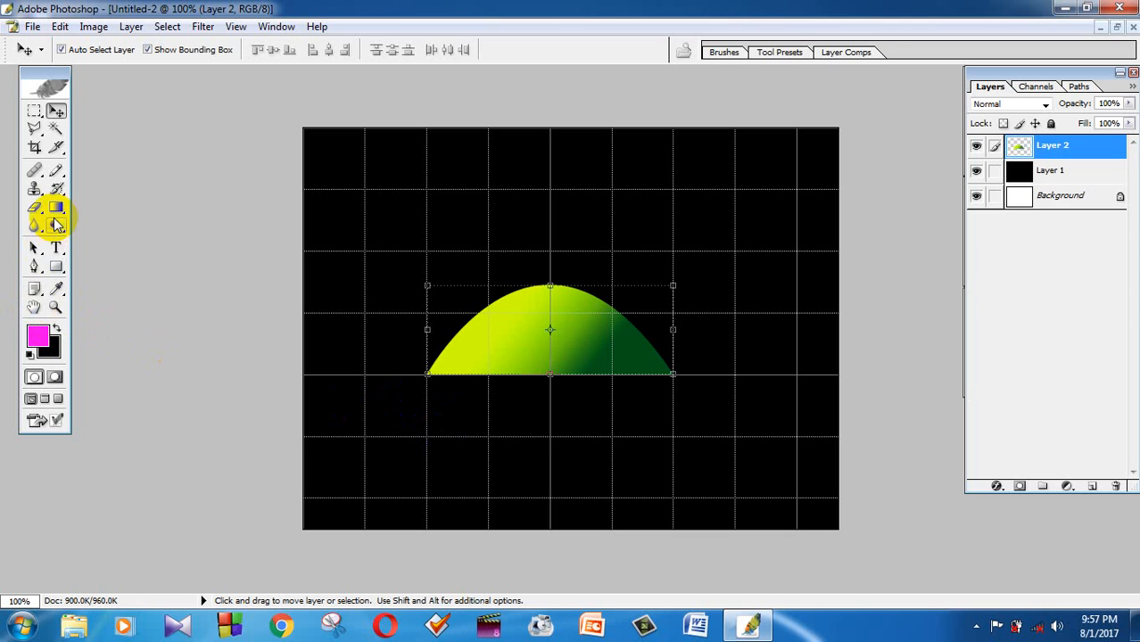
Try to draw a downward-curving path segment with the Pen tool from the dome's left base corner to the next grid line
click(34, 266)
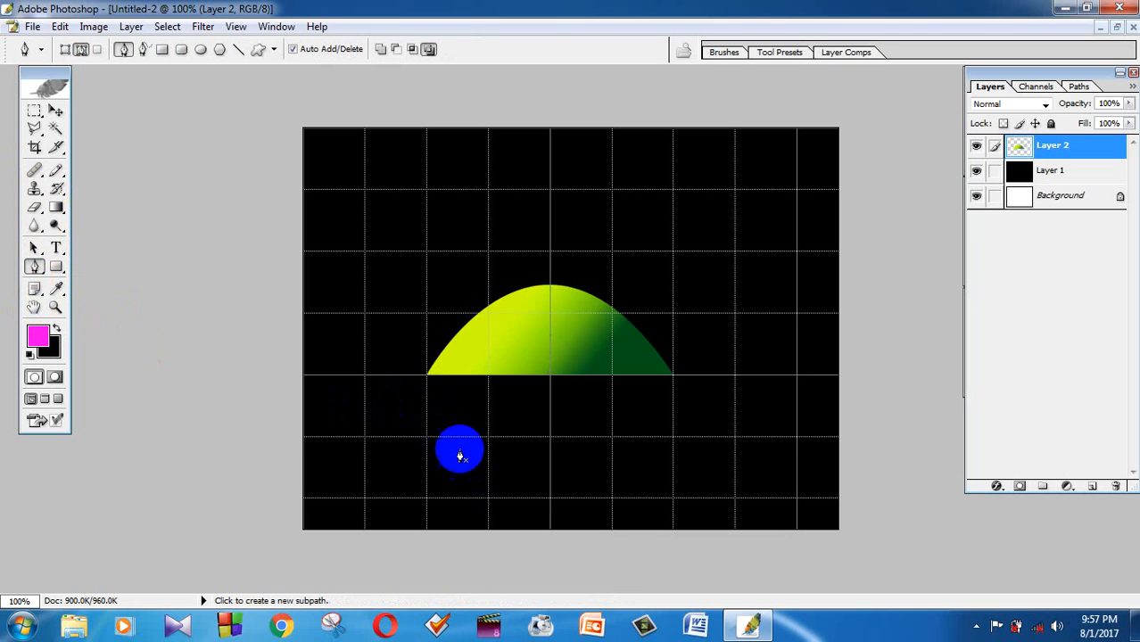
click(427, 374)
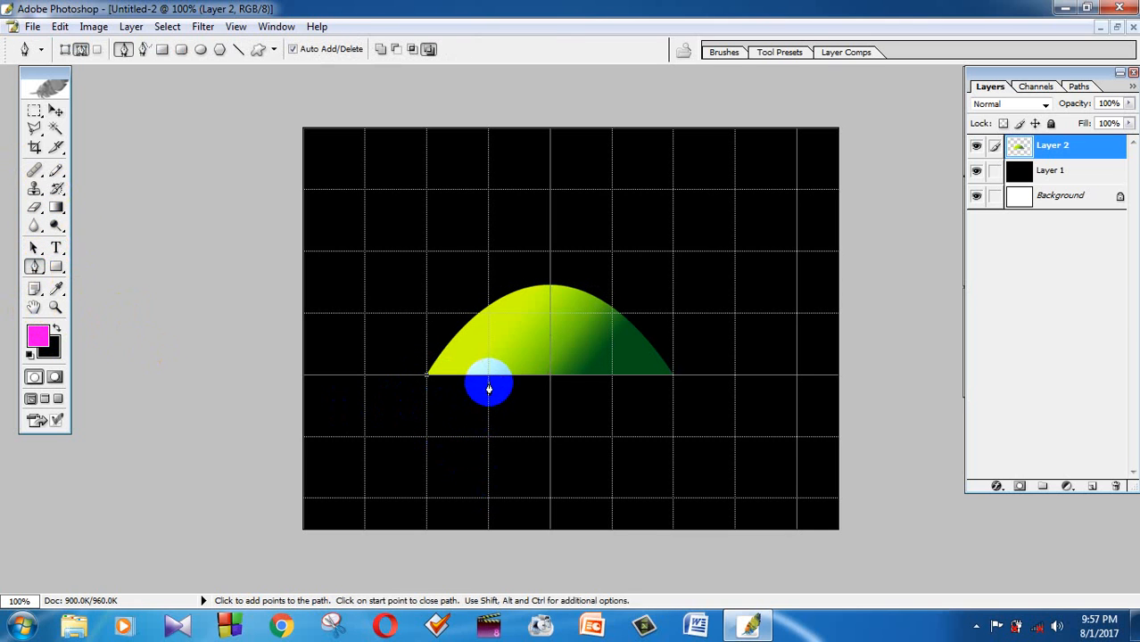
key(shift)
mouse_move(488, 376)
mouse_down()
mouse_move(501, 311)
mouse_move(524, 301)
mouse_move(508, 332)
mouse_up()
key(ctrl)
key(ctrl+z)
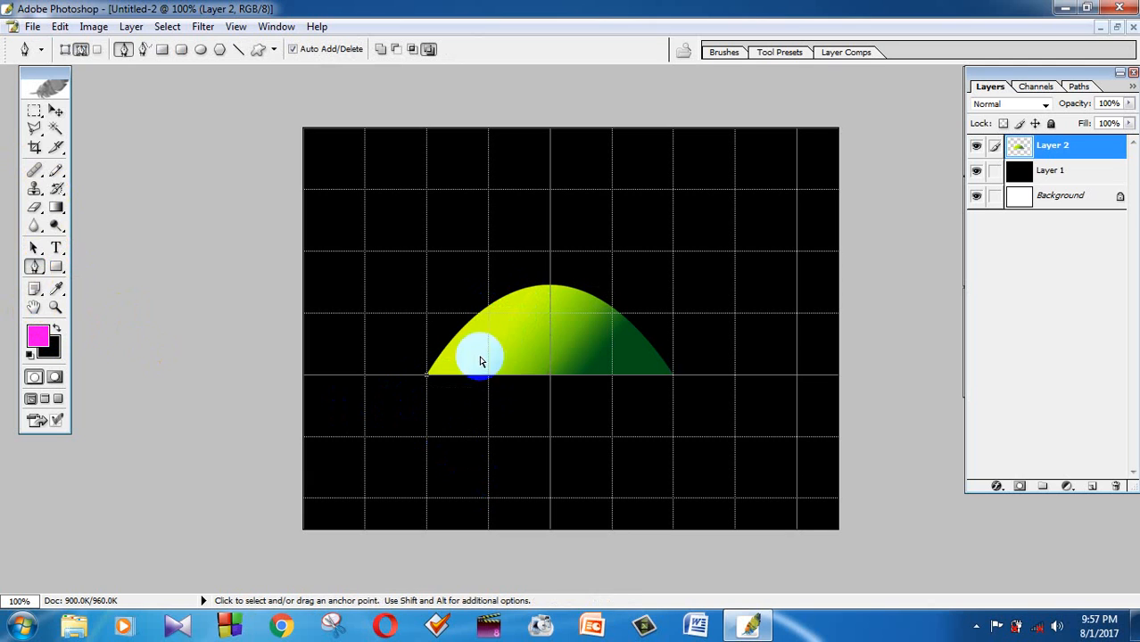
mouse_move(455, 381)
mouse_down()
mouse_move(466, 346)
mouse_move(541, 309)
mouse_move(523, 314)
mouse_up()
key(ctrl)
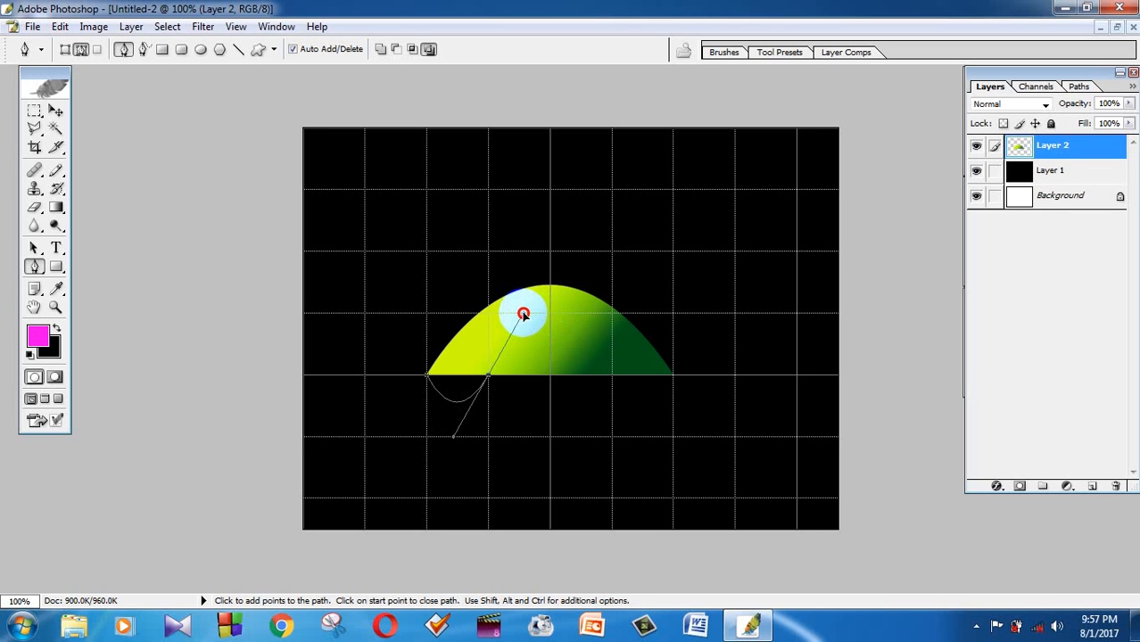
drag(523, 314, 523, 314)
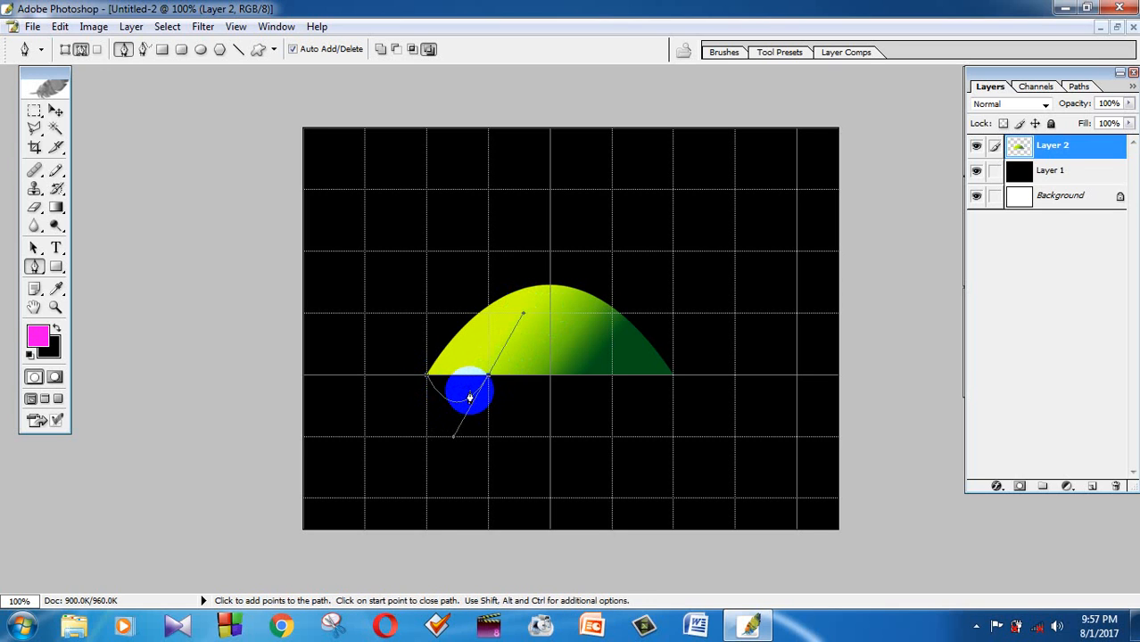
key(ctrl)
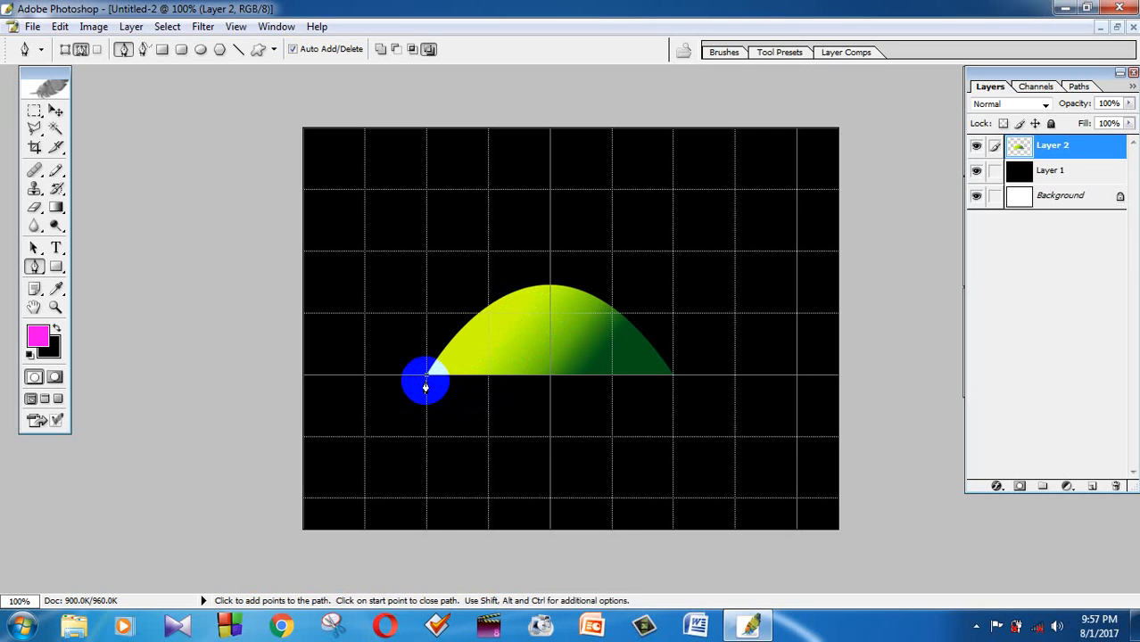
Try a straight-sided zigzag path under the left half of the dome's base, and undo it back to its first anchor
click(427, 378)
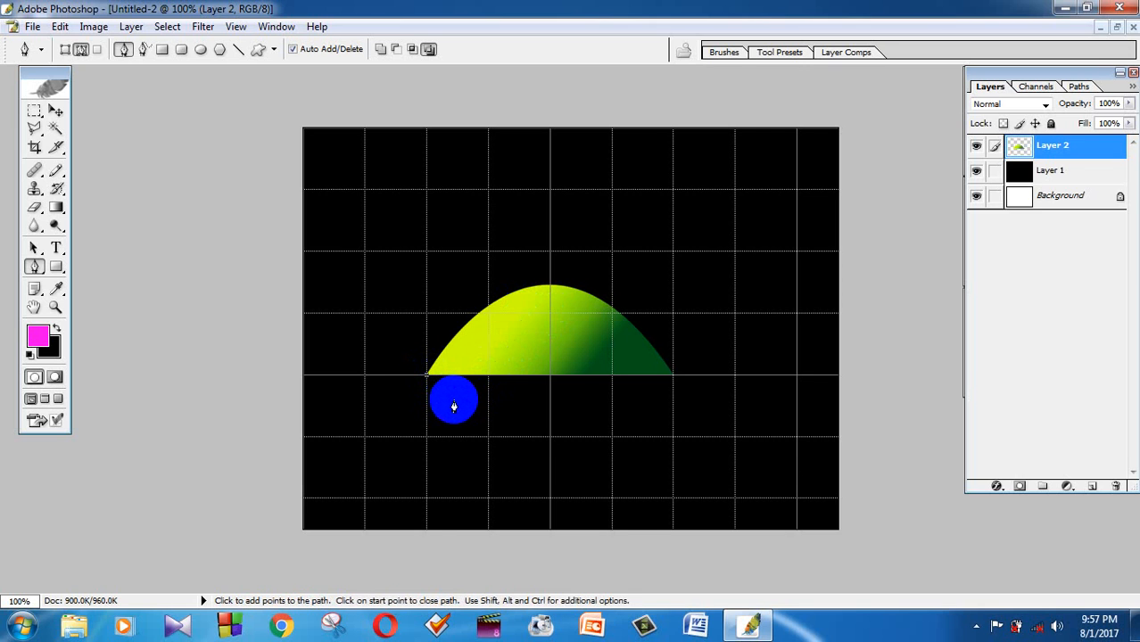
drag(454, 399, 484, 386)
click(487, 384)
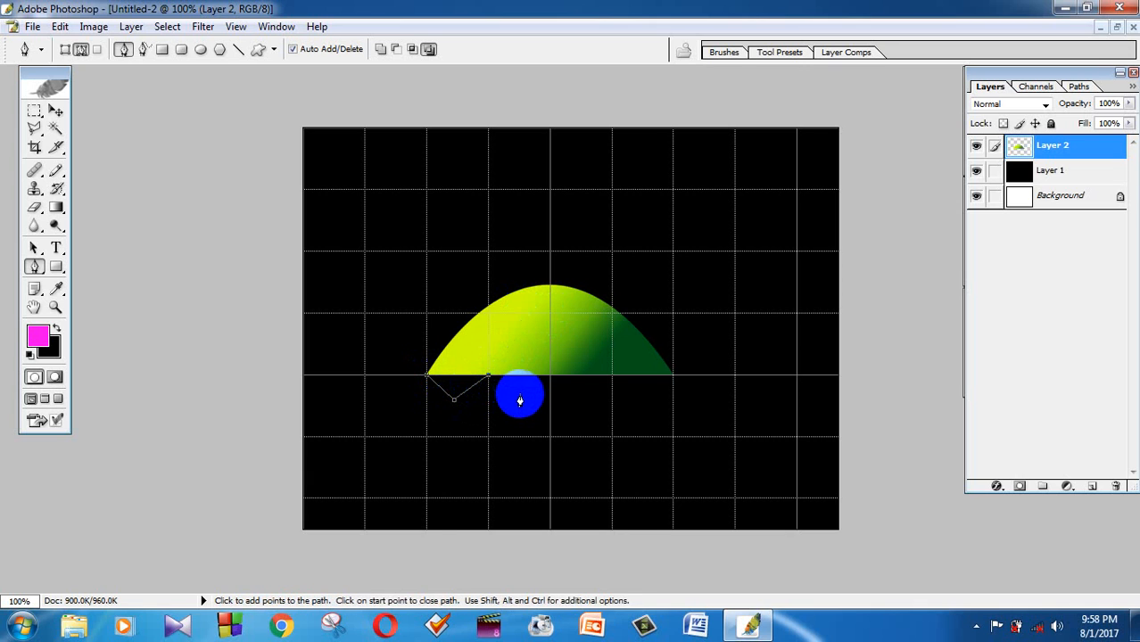
click(520, 398)
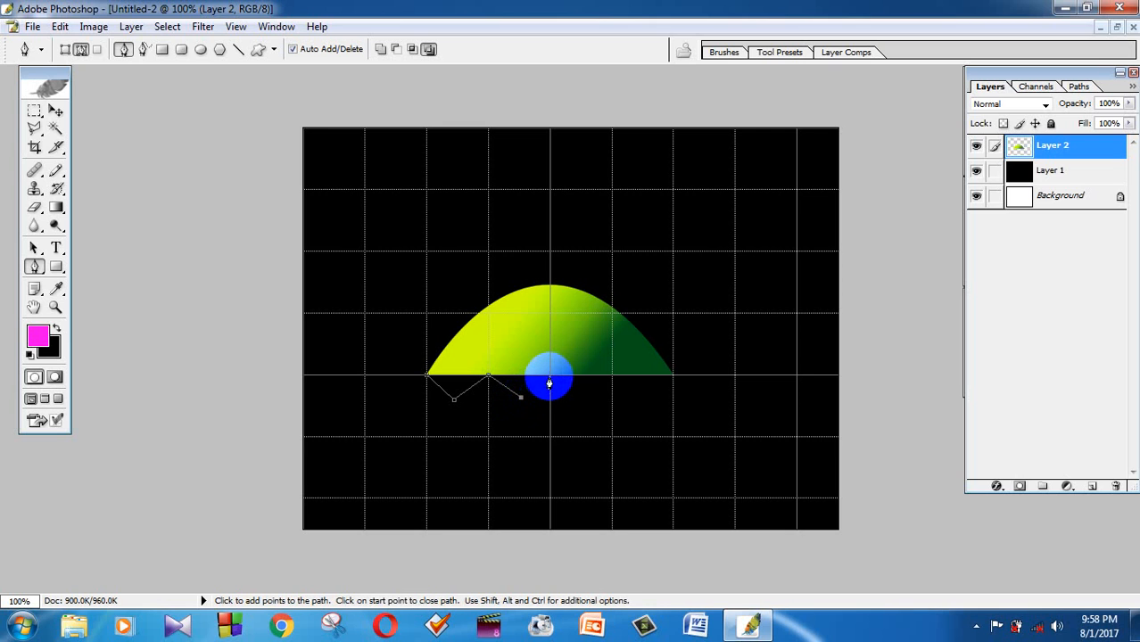
click(550, 377)
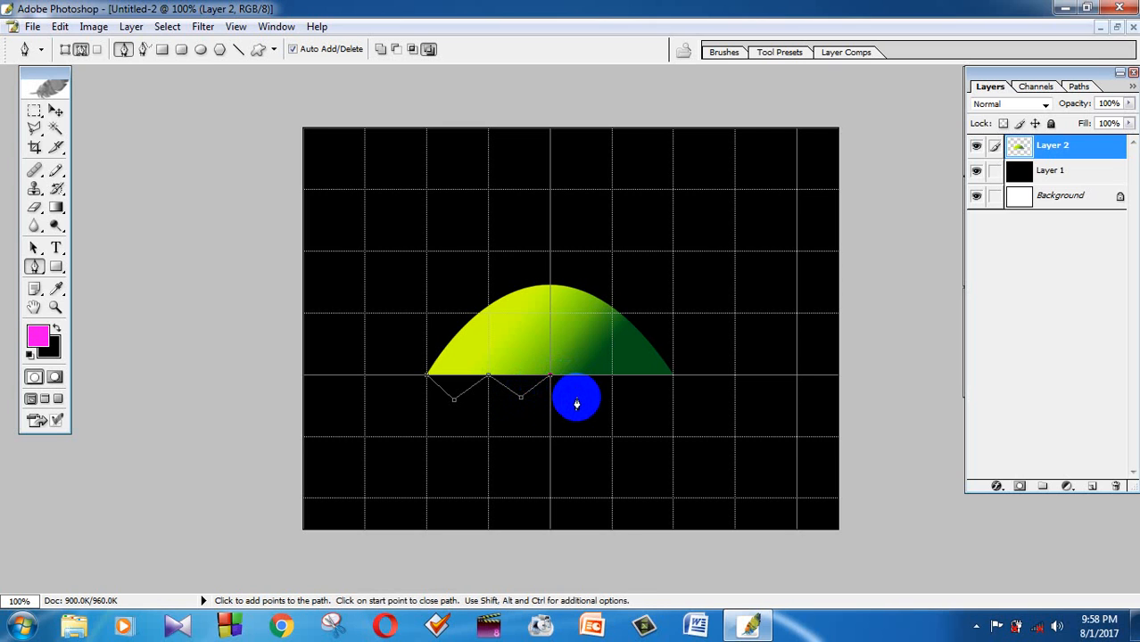
key(ctrl)
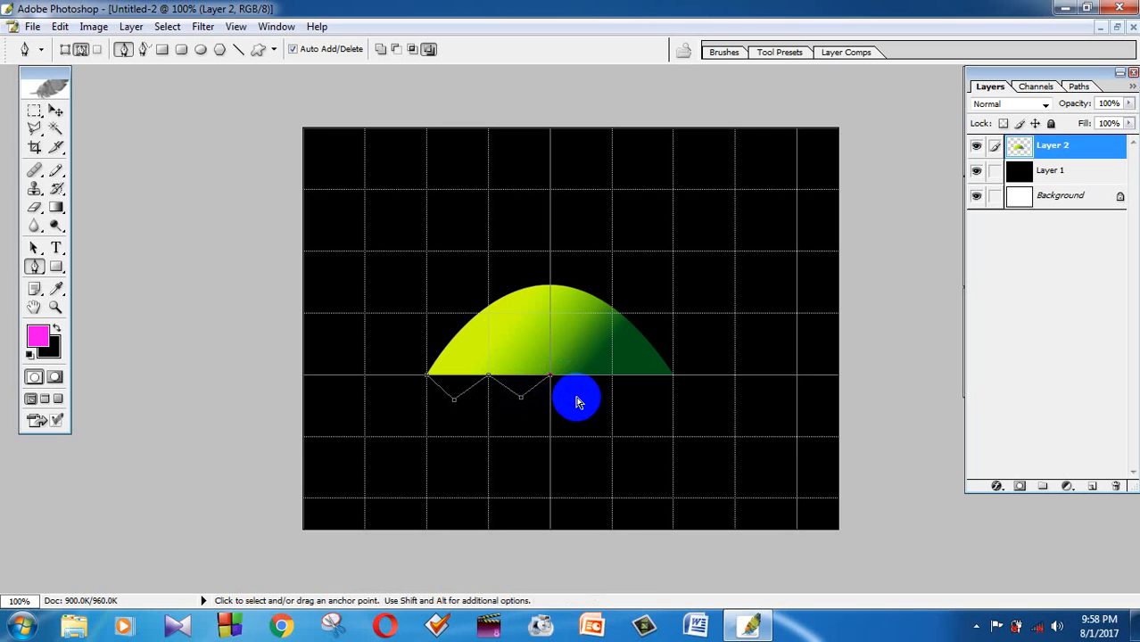
key(ctrl+alt+z)
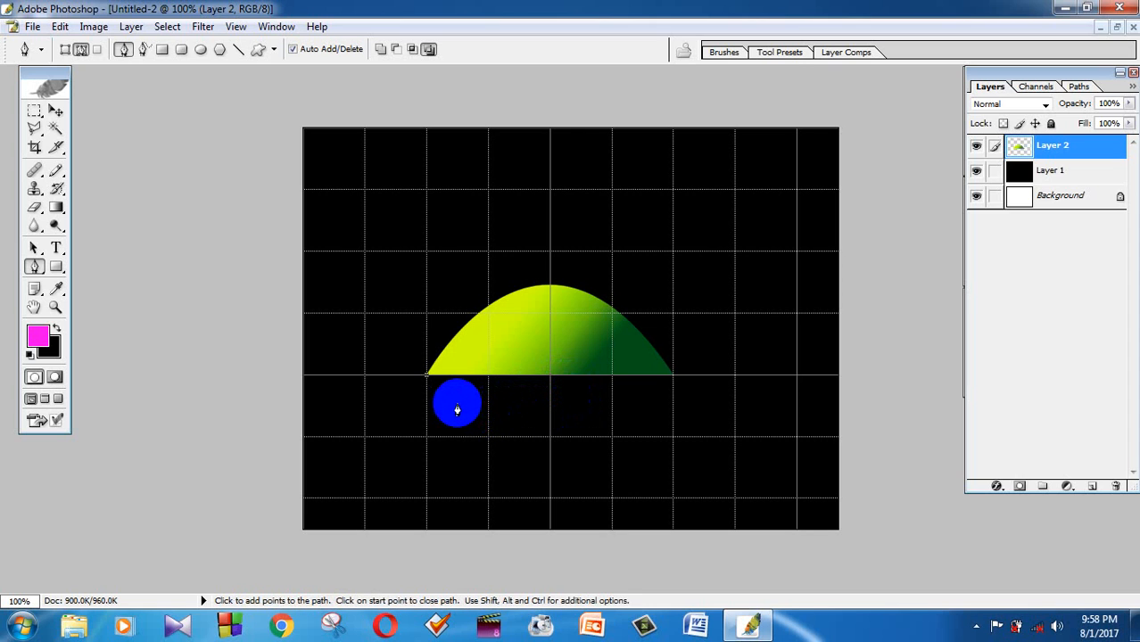
Draw a closed zigzag path with the Pen tool below the dome's base, making four downward points between its two corners
drag(456, 405, 487, 382)
click(487, 377)
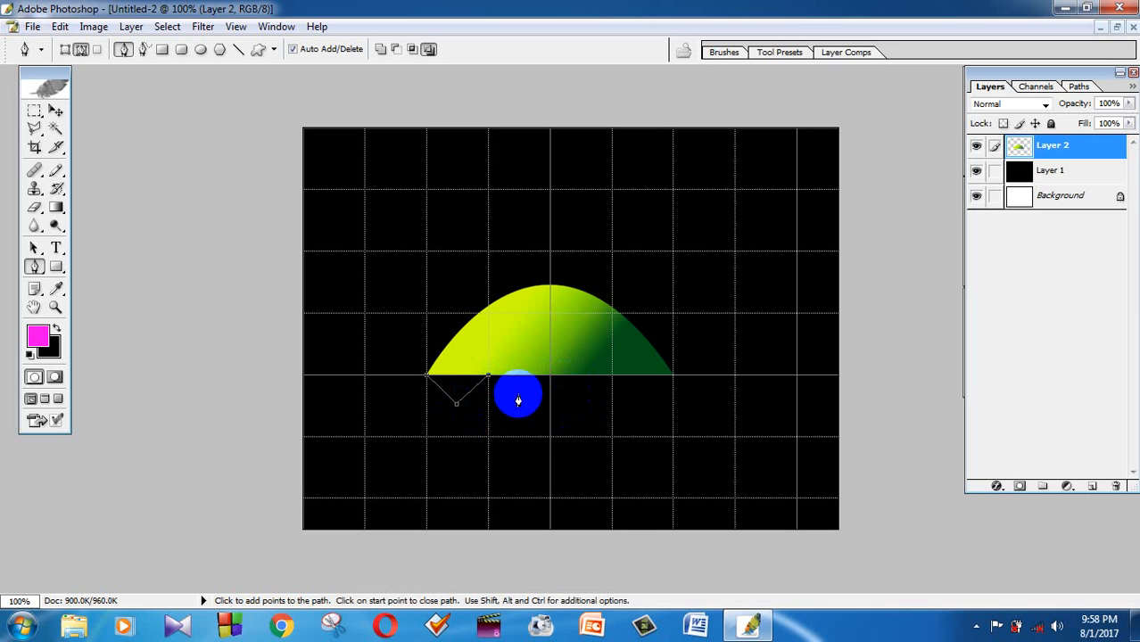
click(518, 401)
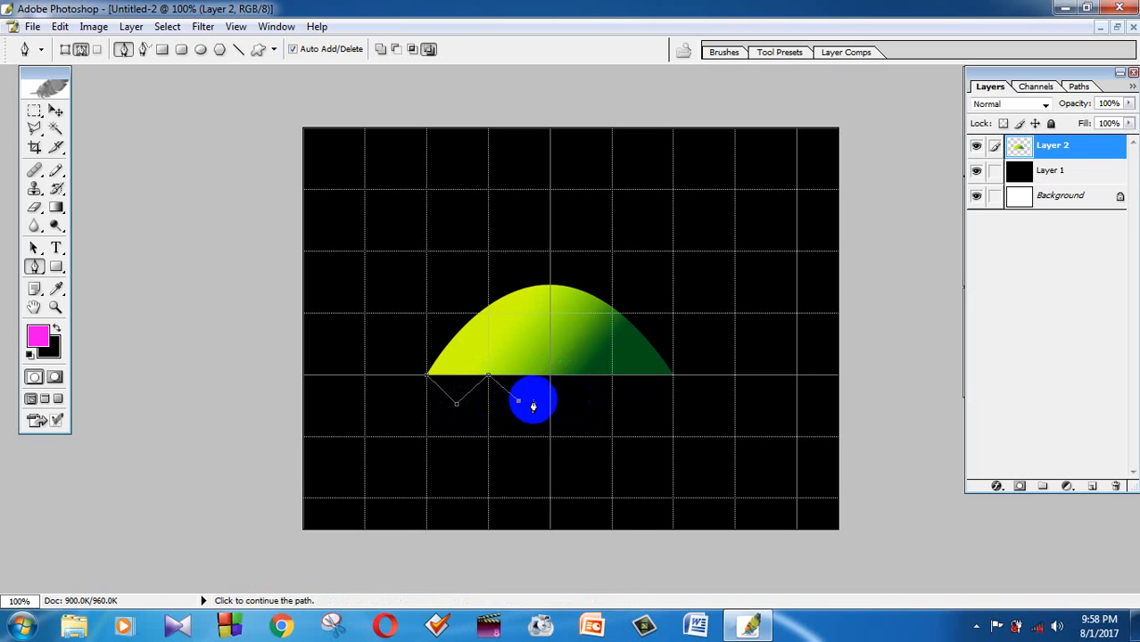
click(551, 375)
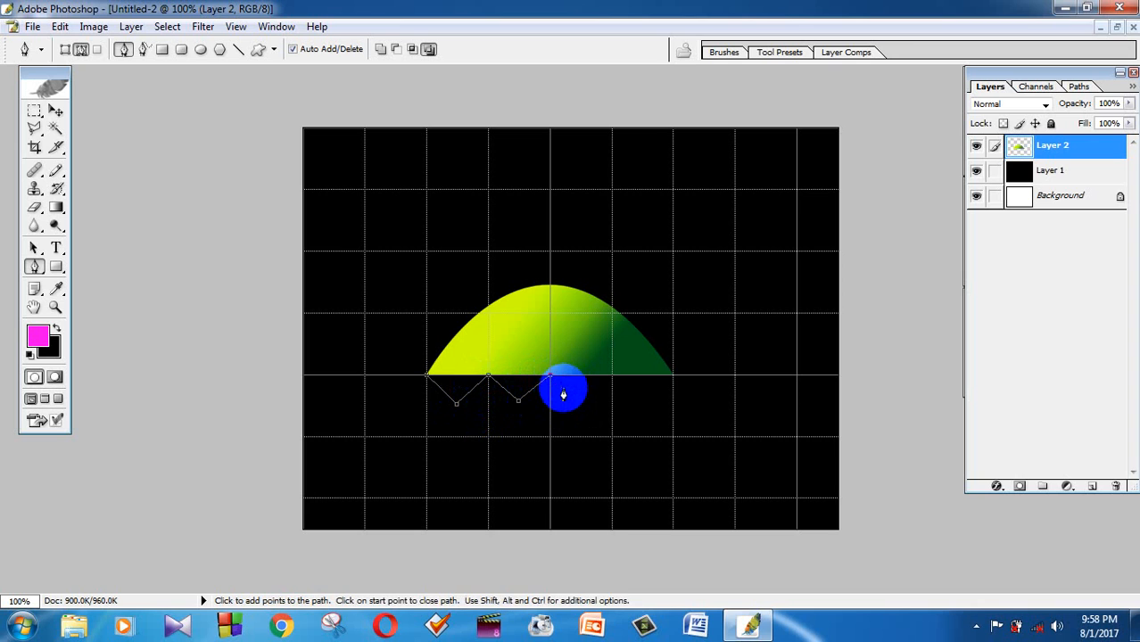
click(580, 397)
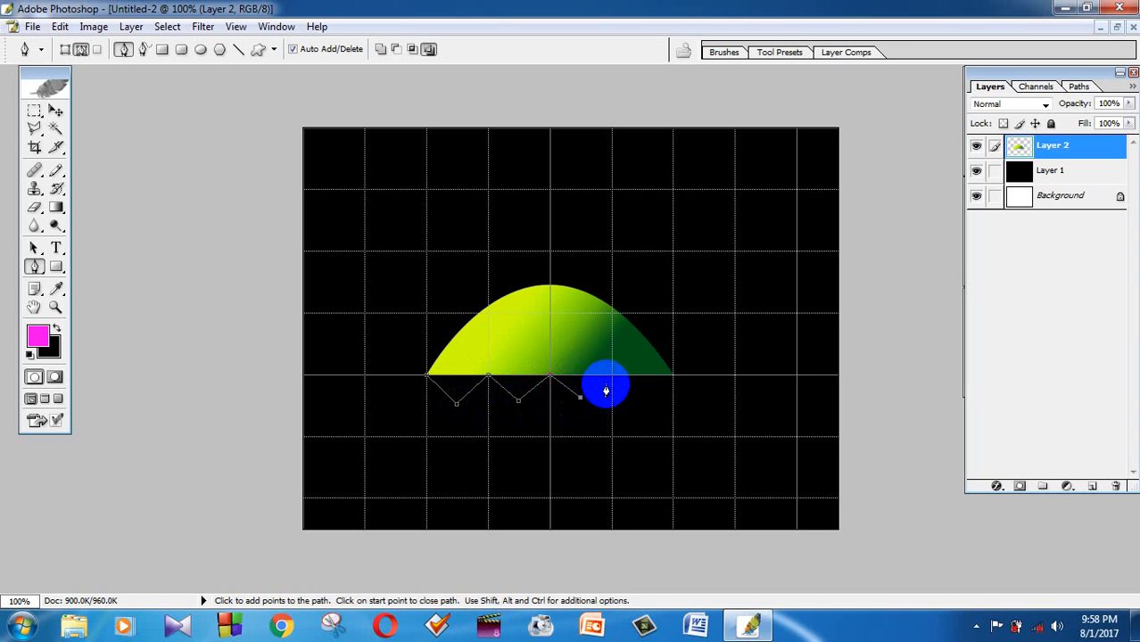
click(612, 375)
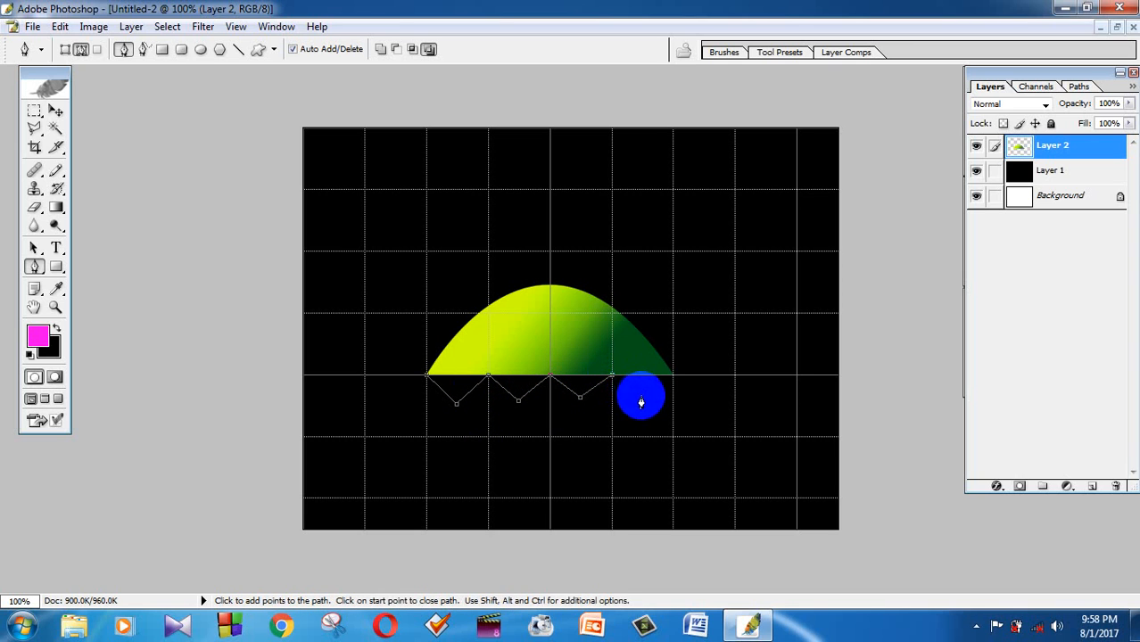
click(642, 397)
click(672, 375)
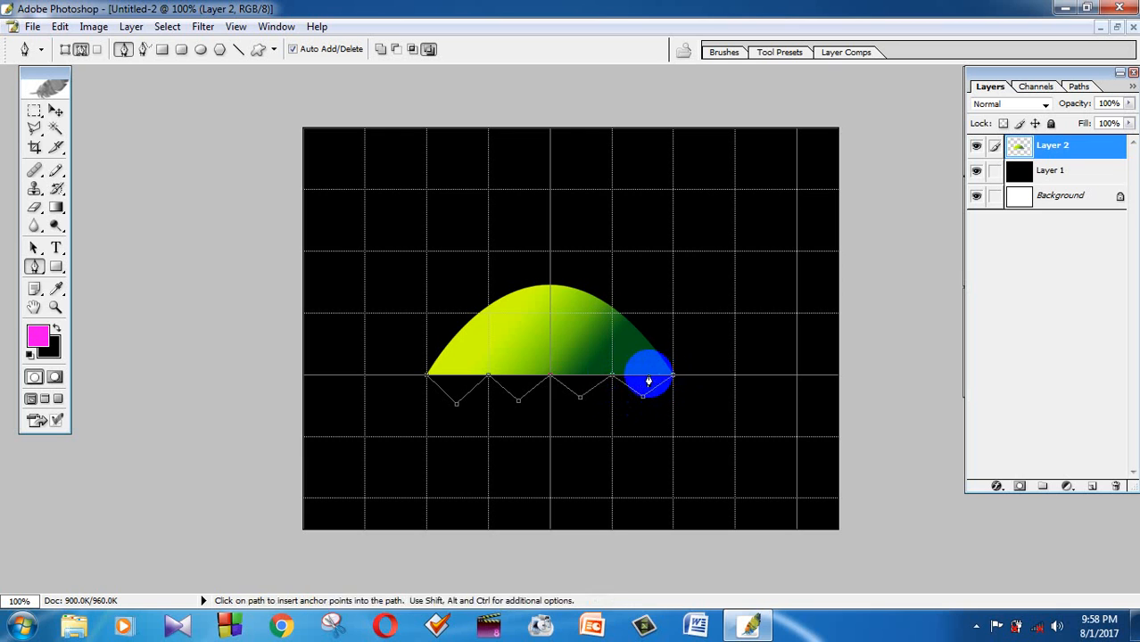
click(611, 376)
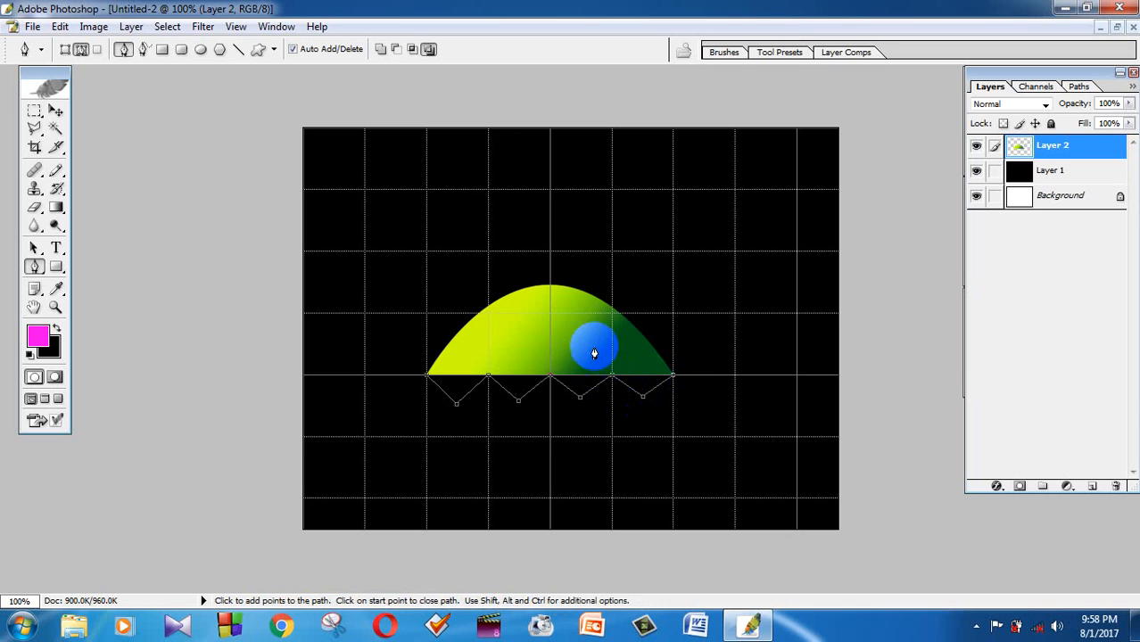
click(427, 383)
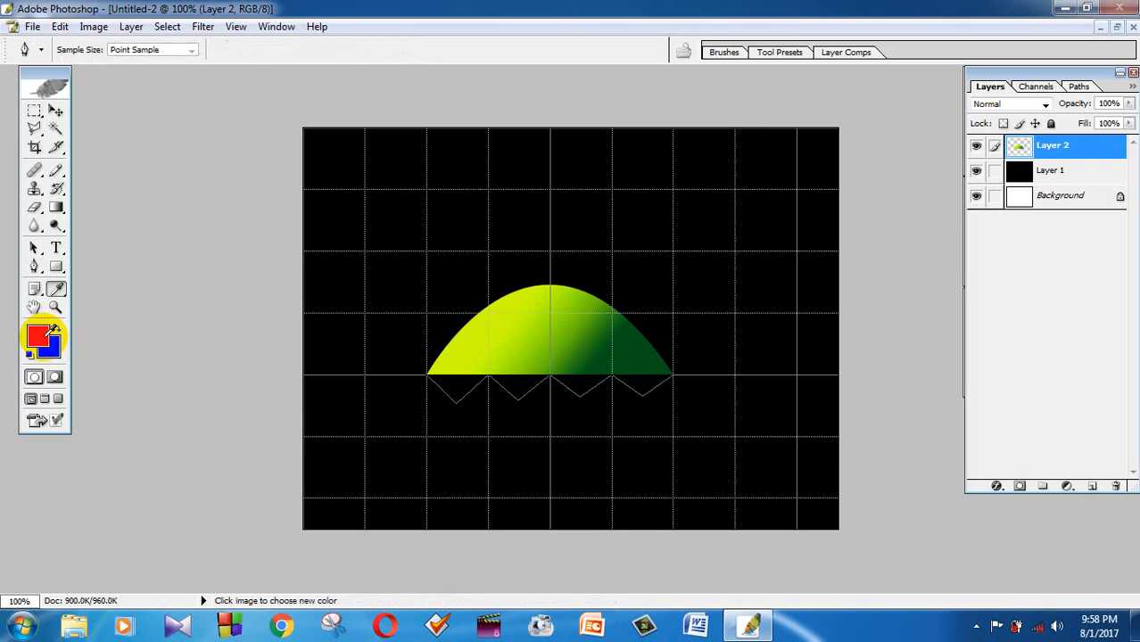
Fill the zigzag shape below the dome with blue (#001EFF) and hide the grid
click(37, 336)
drag(575, 301, 584, 211)
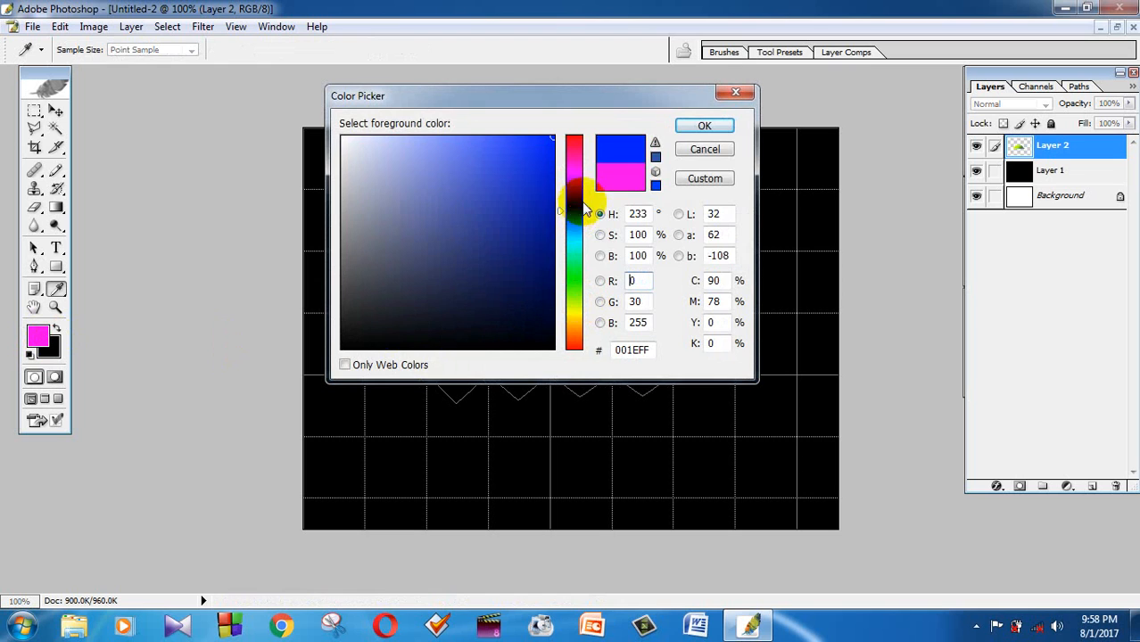
click(692, 127)
key(p)
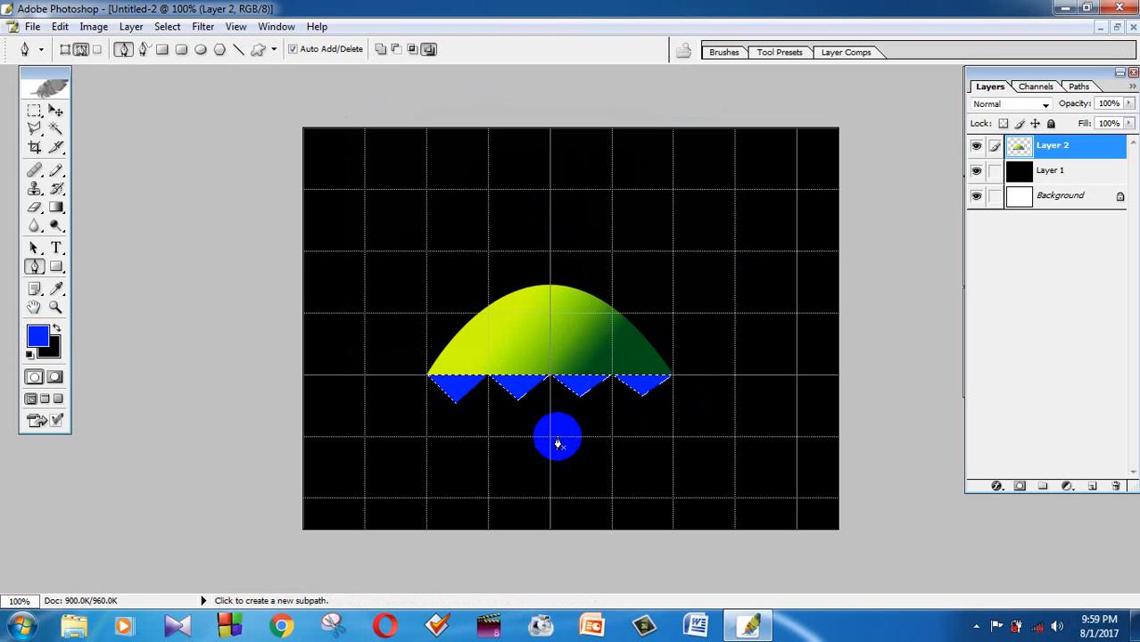
key(ctrl+apostrophe)
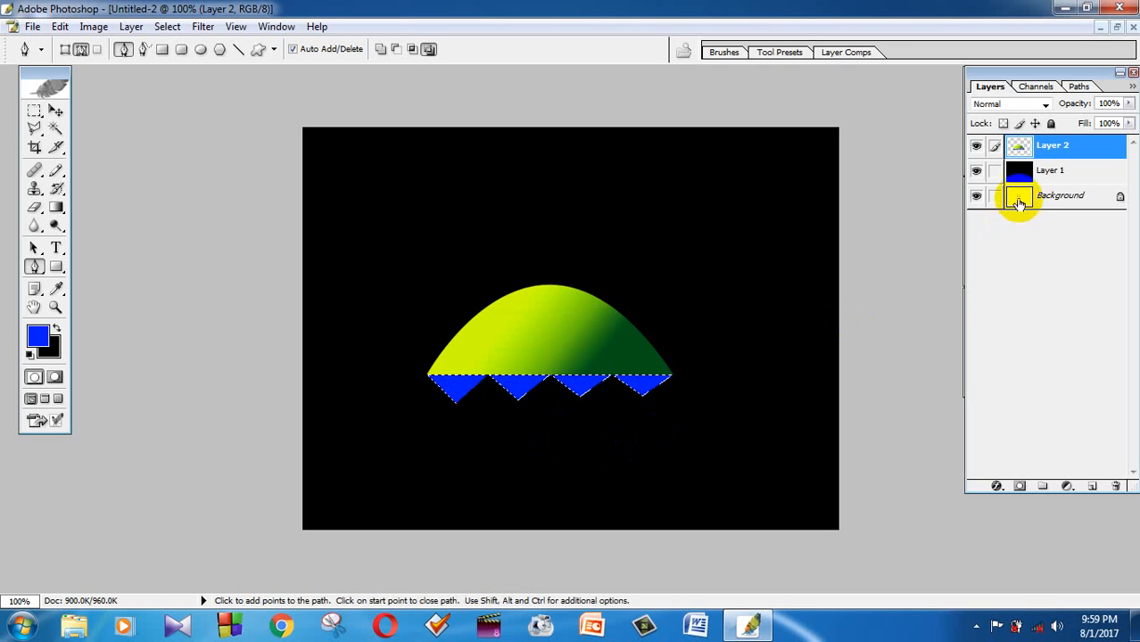
Hide Layer 2 and draw a closed path of a narrow vertical umbrella handle with a curved hook at its lower end
click(977, 148)
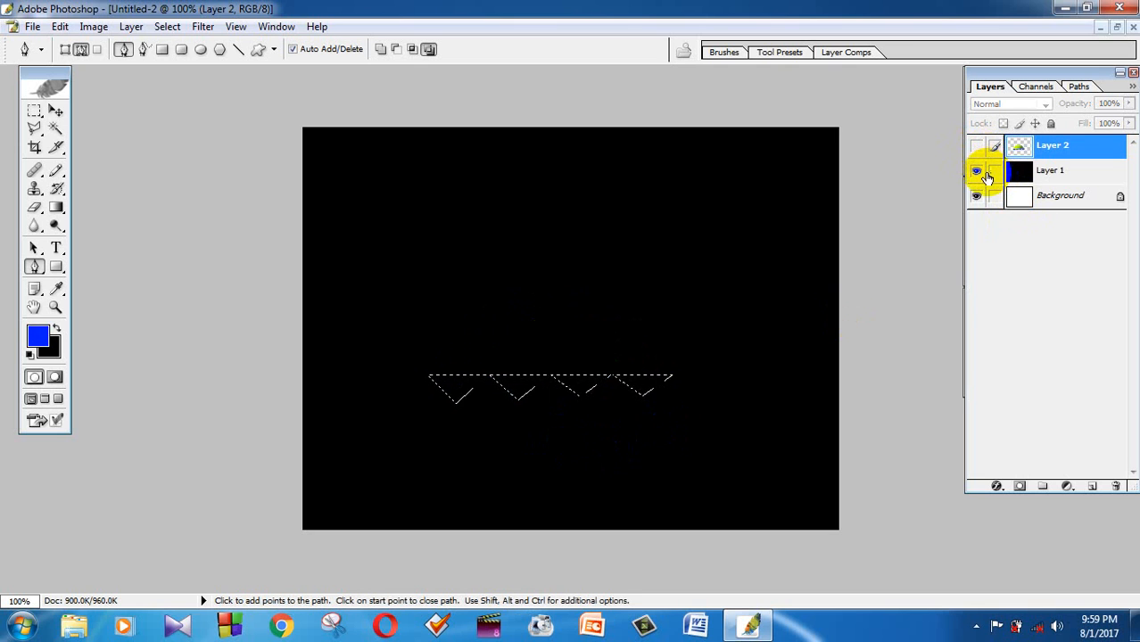
click(976, 172)
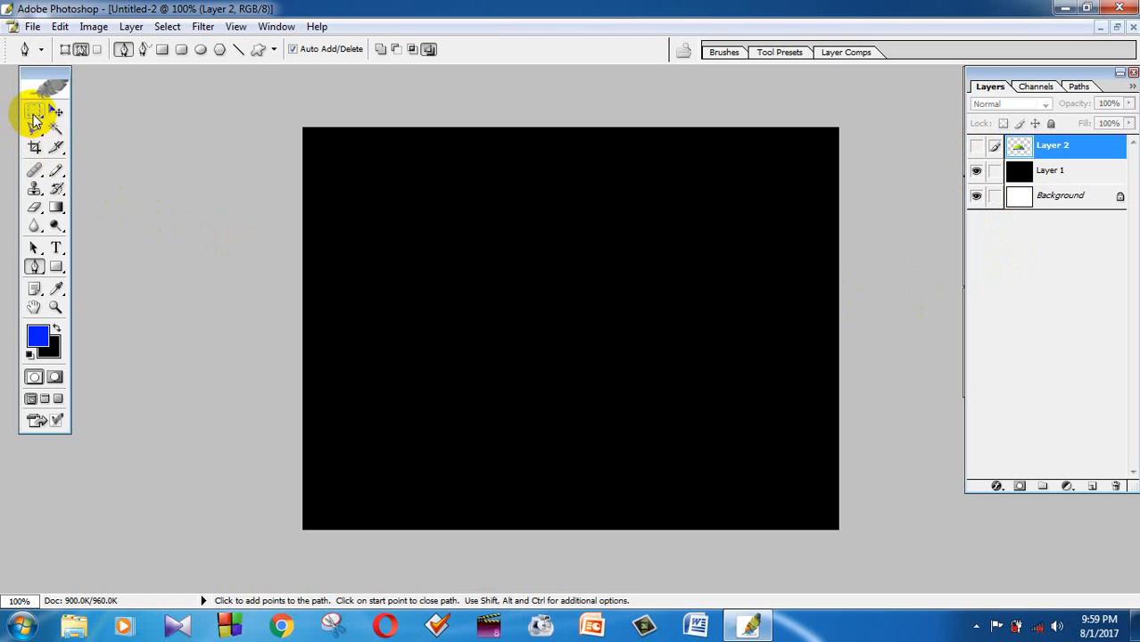
click(34, 268)
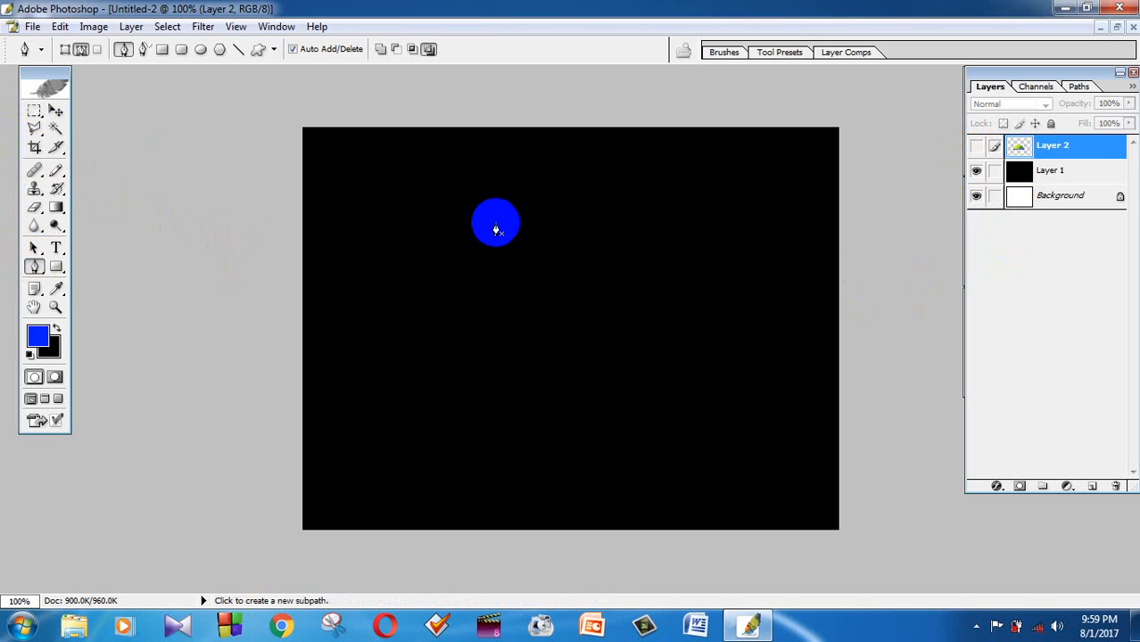
click(527, 227)
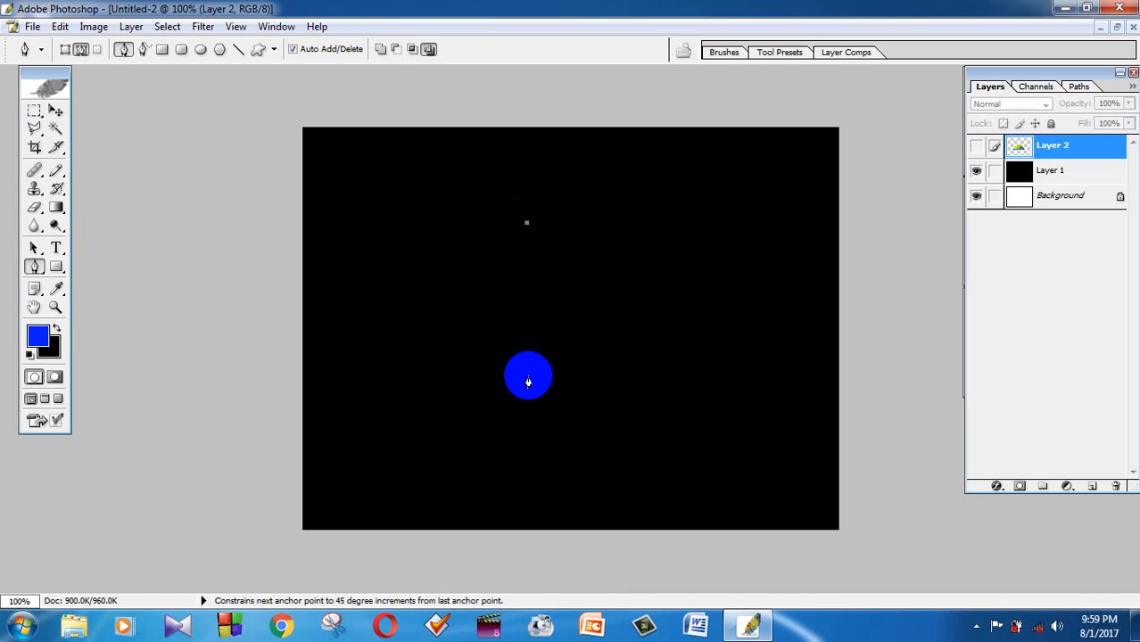
shift+click(526, 406)
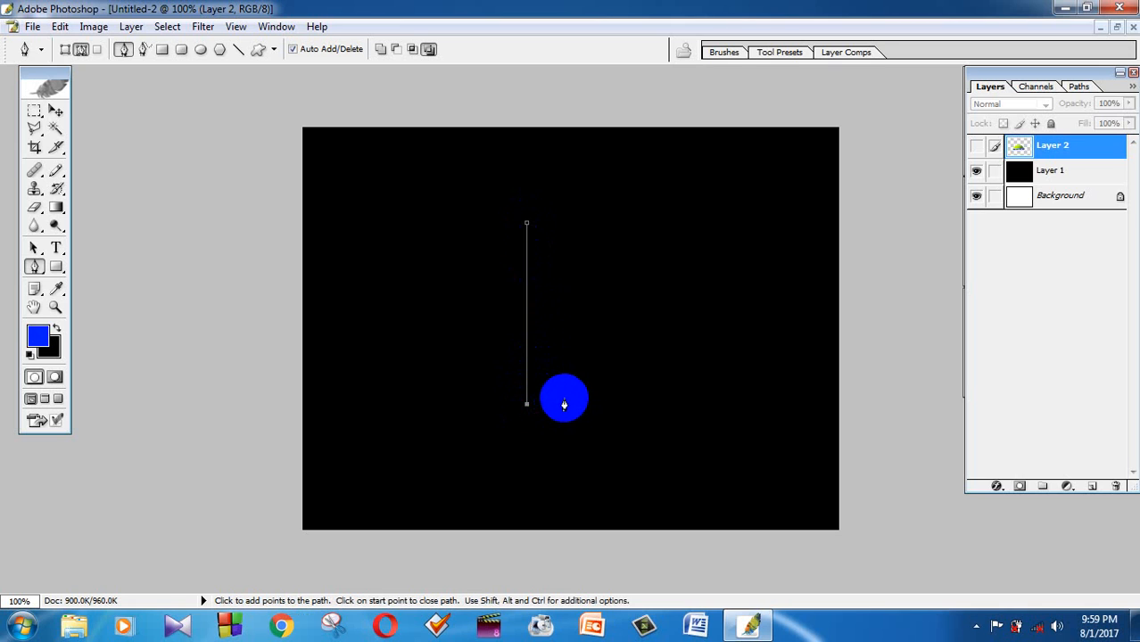
drag(550, 390, 555, 355)
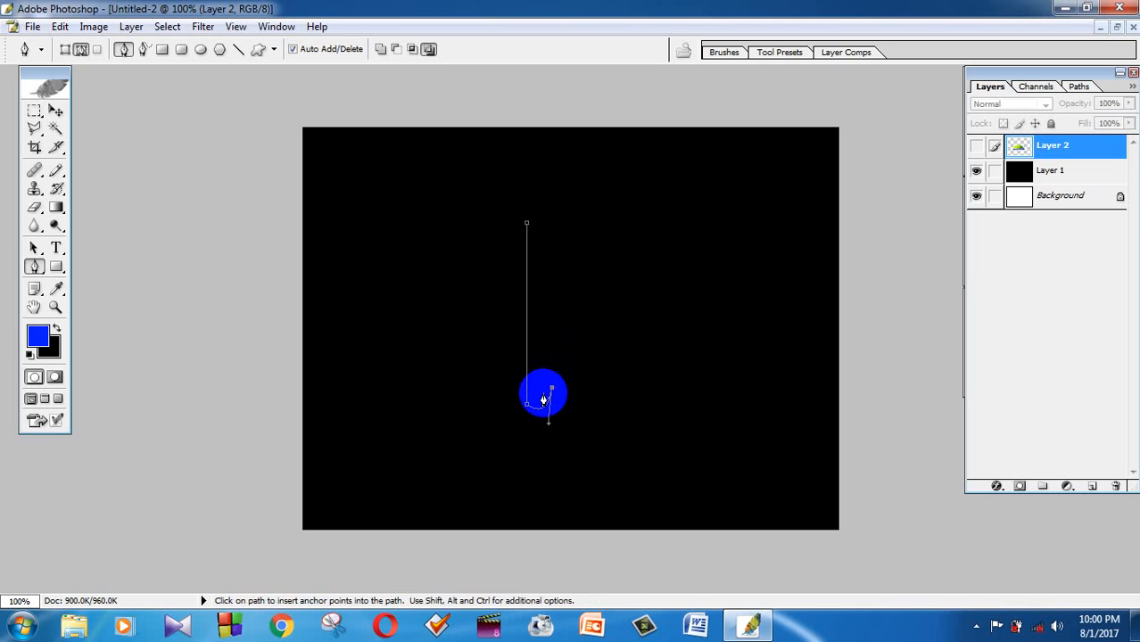
click(538, 392)
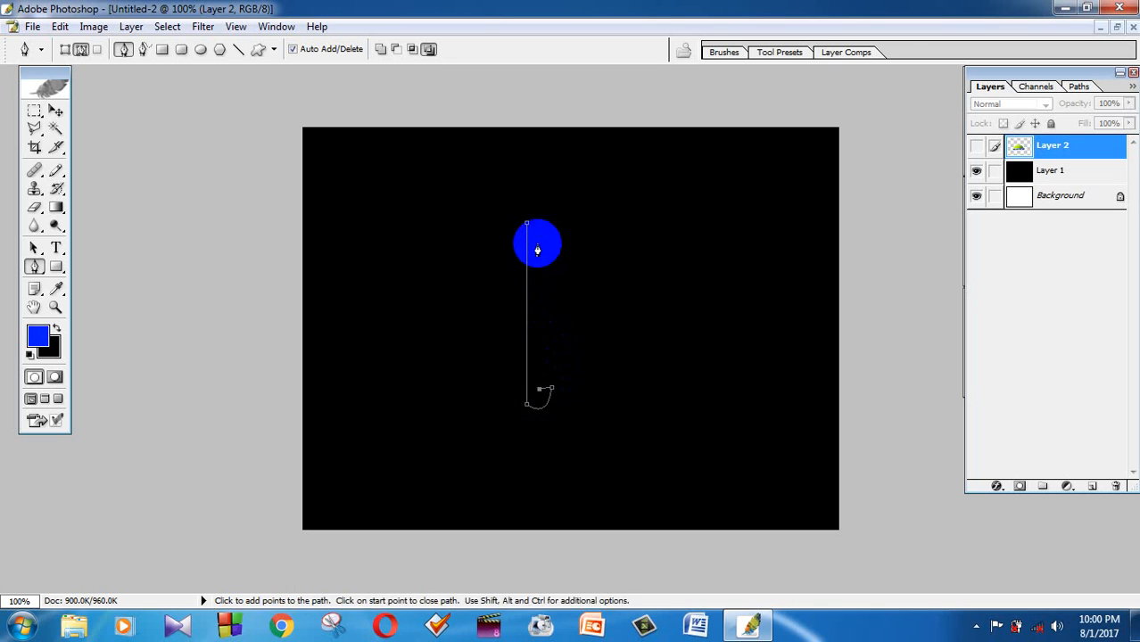
shift+click(533, 229)
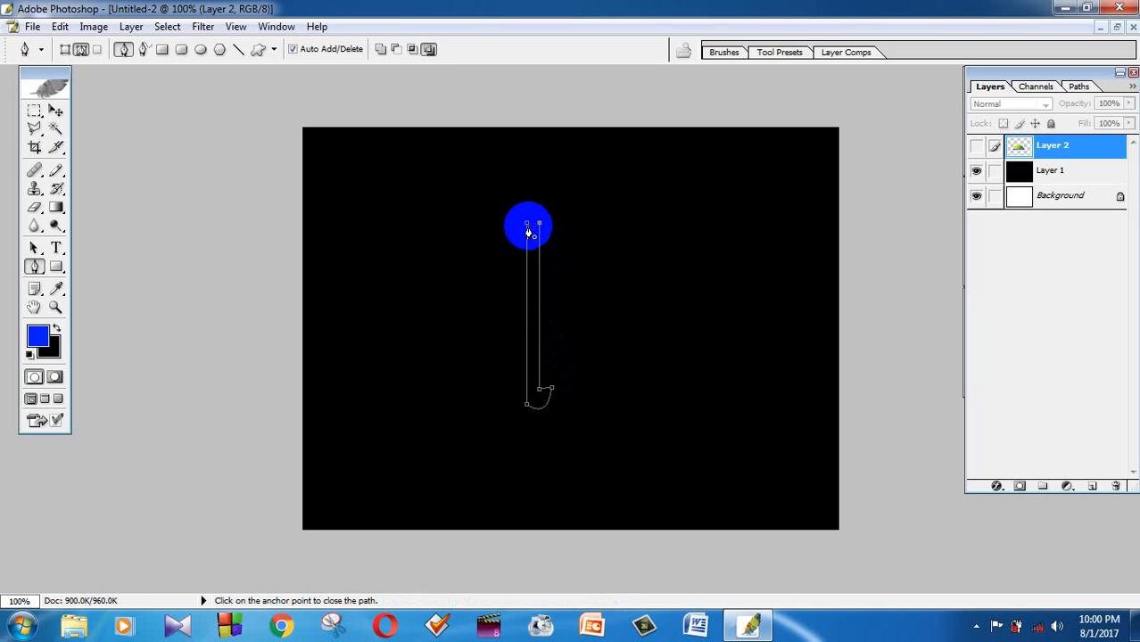
click(525, 231)
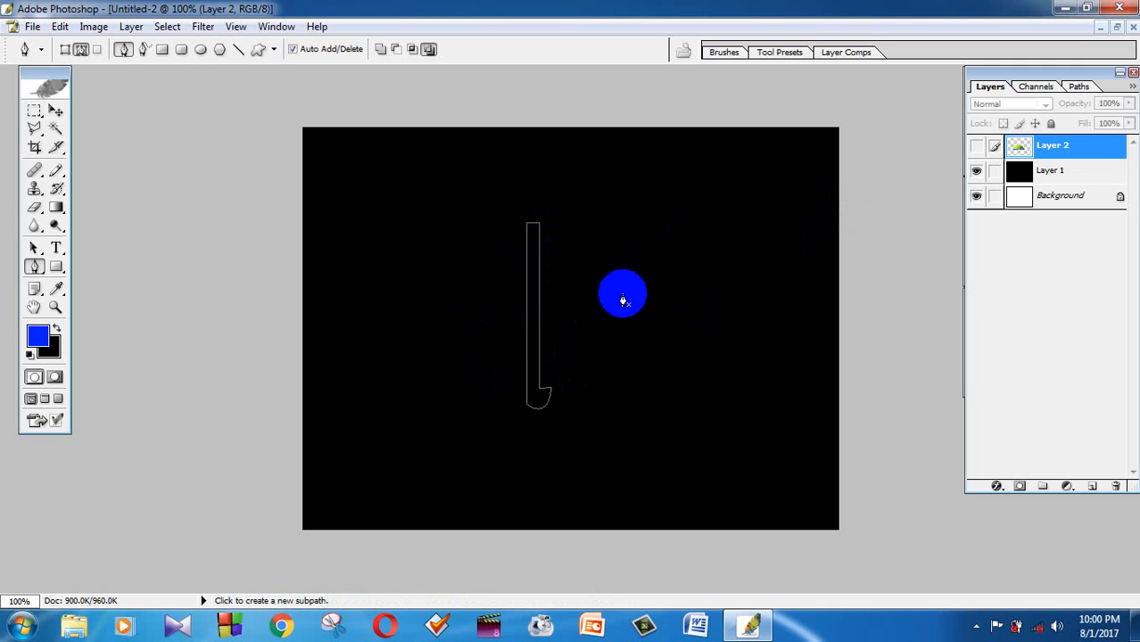
Load the handle path as a selection and fill it with yellow on a new layer
key(x)
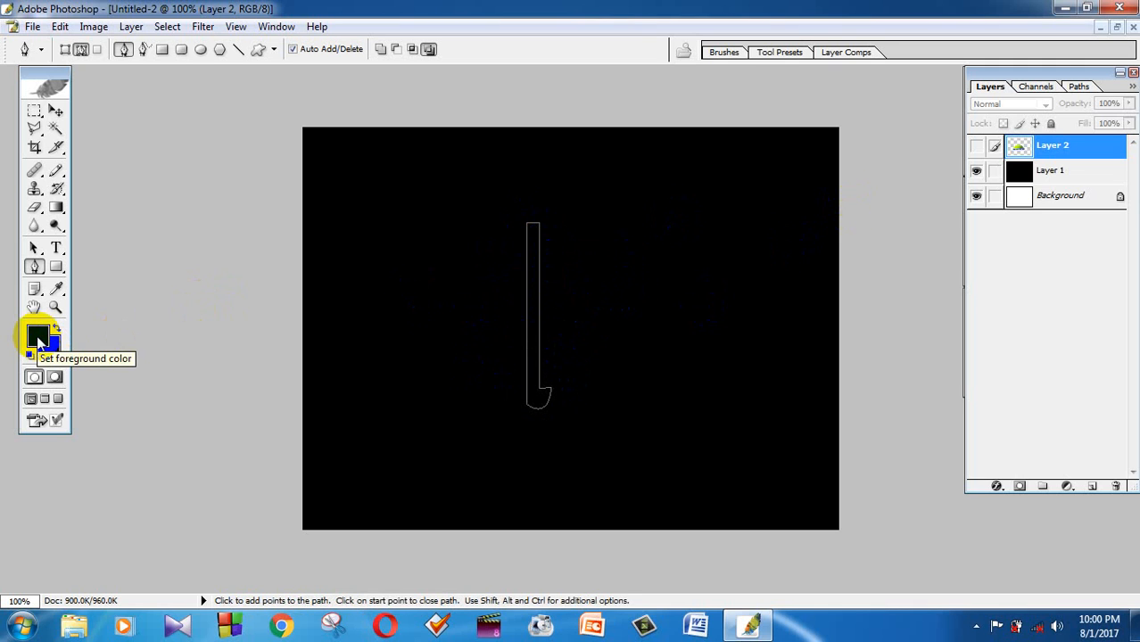
click(38, 341)
drag(575, 268, 580, 312)
click(705, 129)
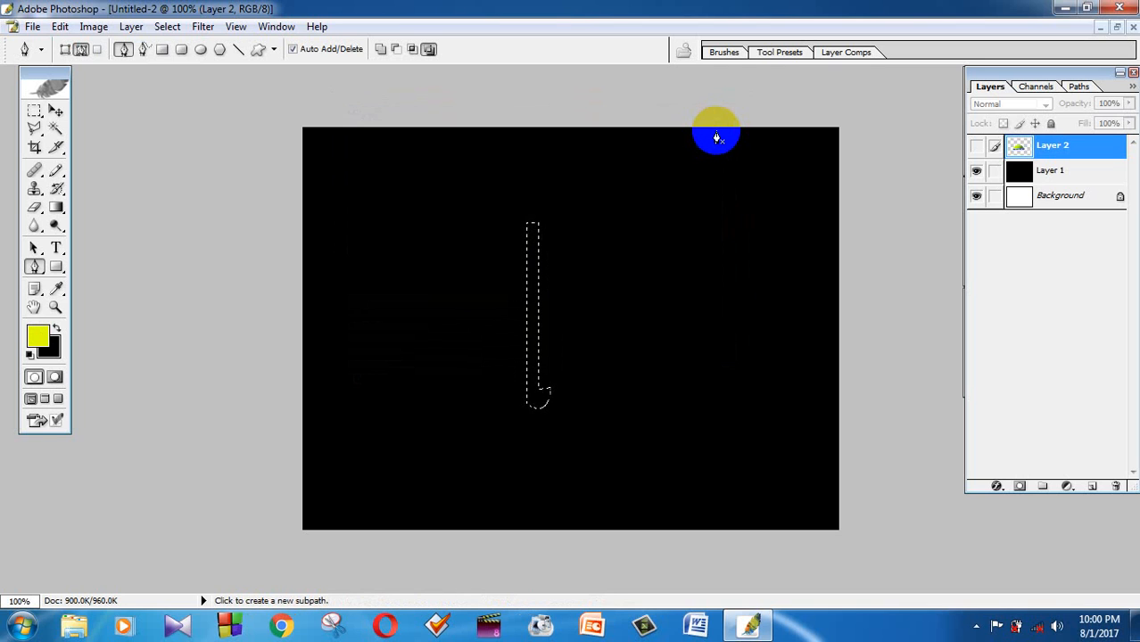
click(1093, 487)
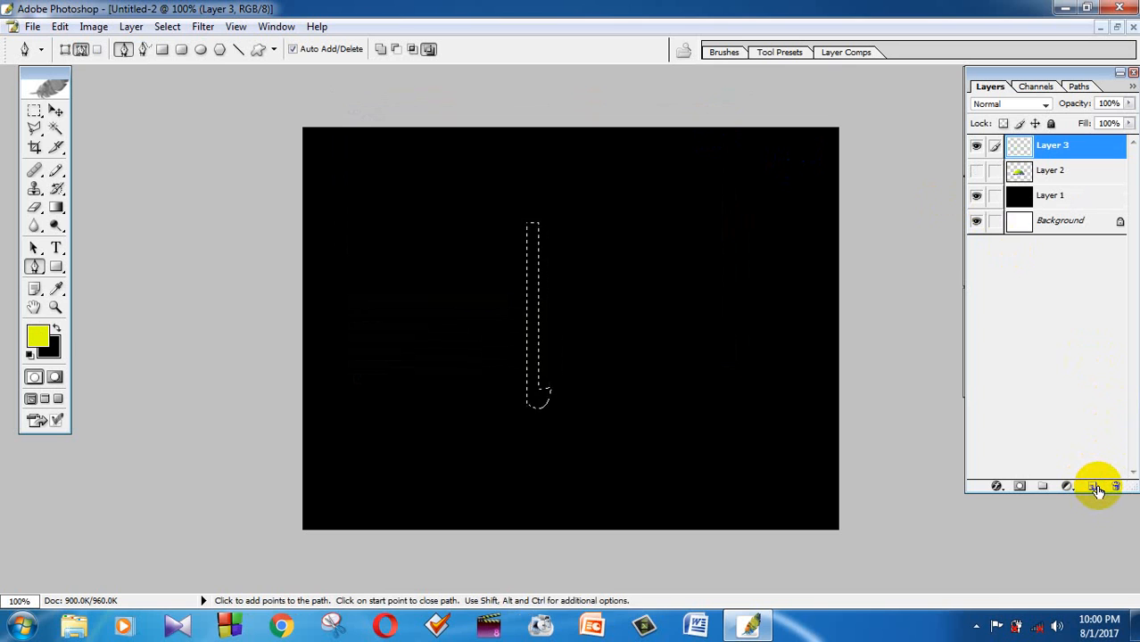
key(alt+BackSpace)
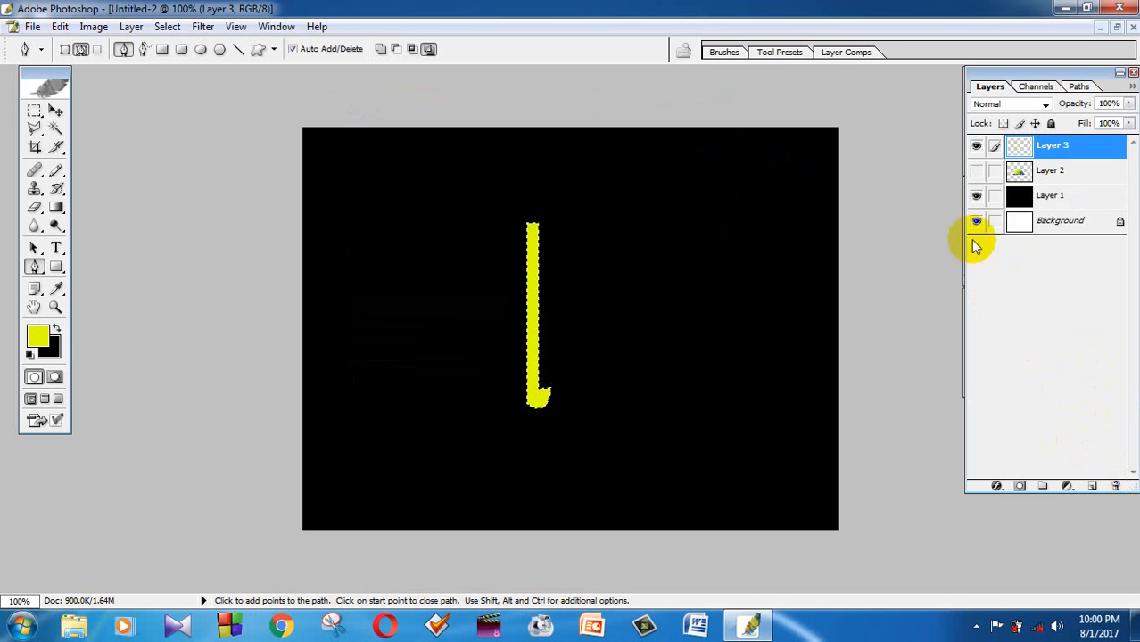
Show Layer 2, place it above the handle layer, and move the dome up so the handle hangs below it
click(976, 170)
drag(1068, 174, 1061, 136)
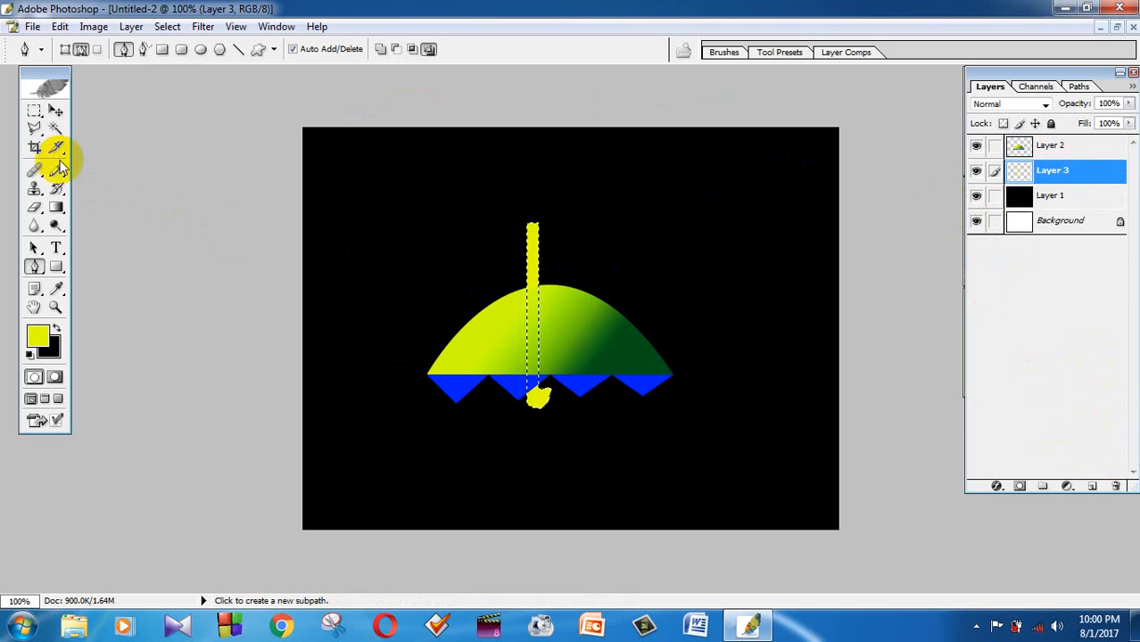
click(55, 110)
drag(610, 361, 596, 255)
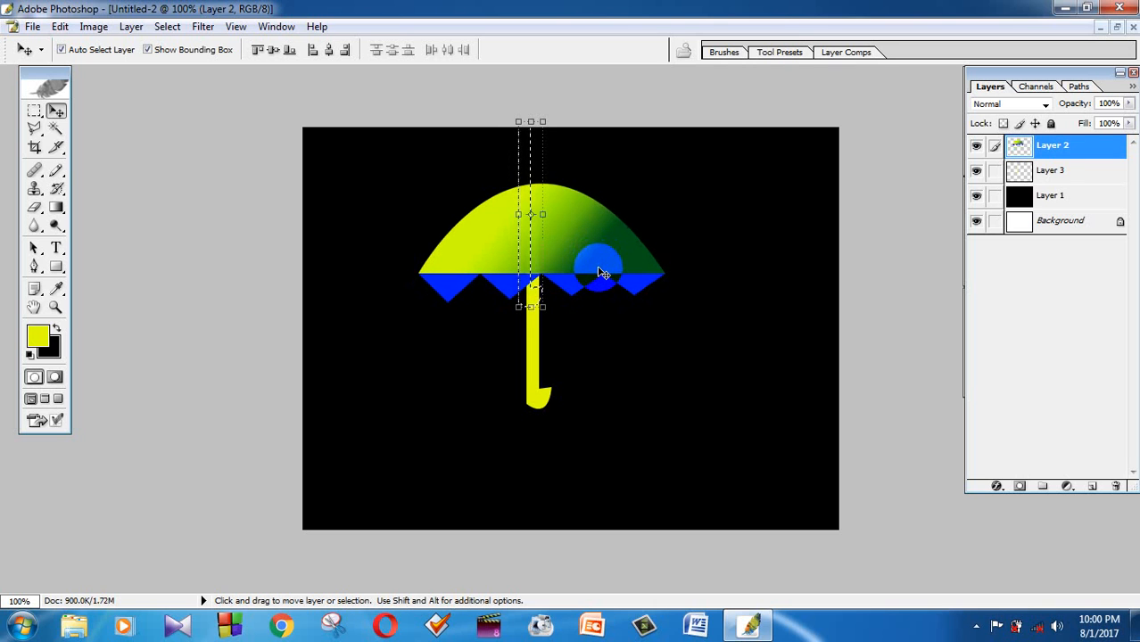
Deselect, link the handle layer to the dome layer, and move the whole umbrella down and slightly right
click(55, 128)
key(ctrl+d)
click(994, 169)
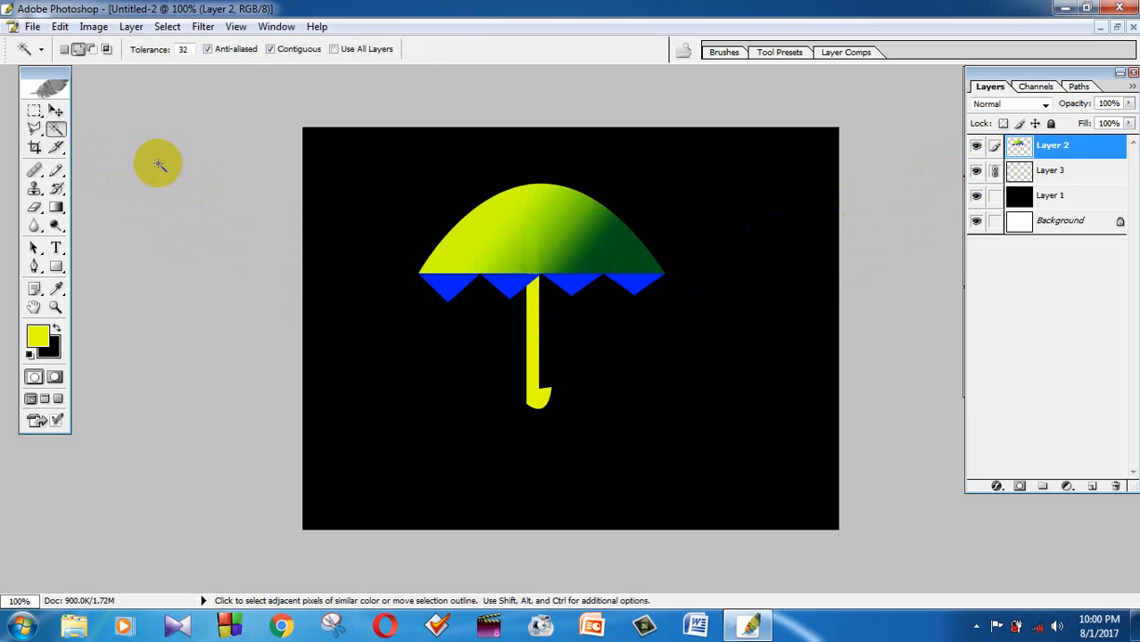
click(55, 110)
drag(554, 231, 615, 294)
click(995, 171)
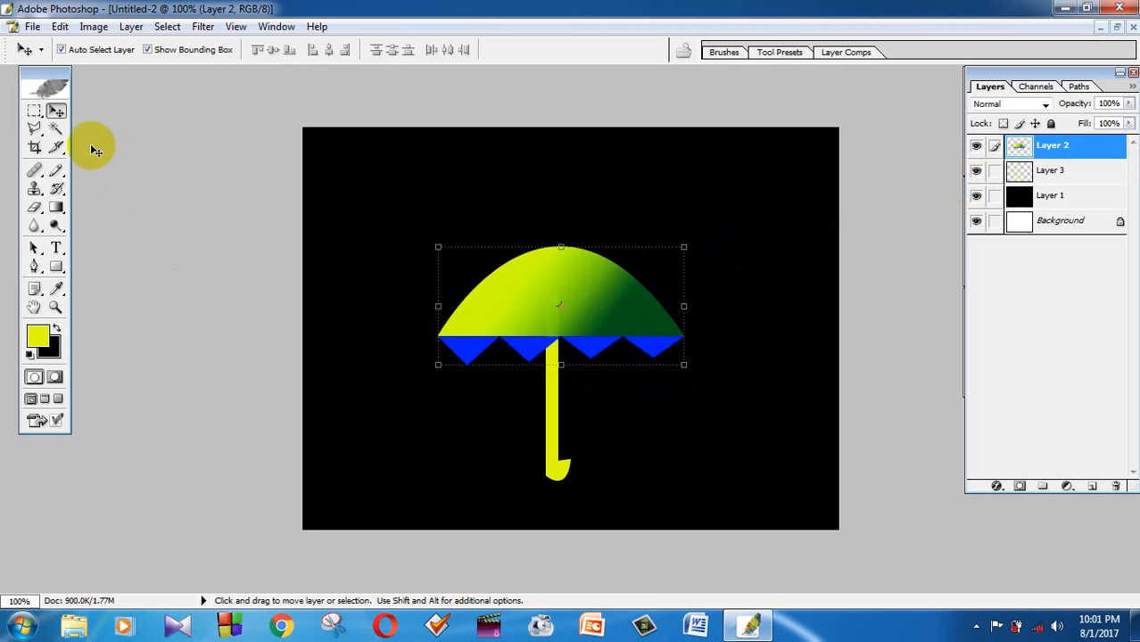
click(995, 171)
Hide both umbrella layers and select a large rectangular area of the black canvas with the Rectangular Marquee
click(976, 170)
click(975, 146)
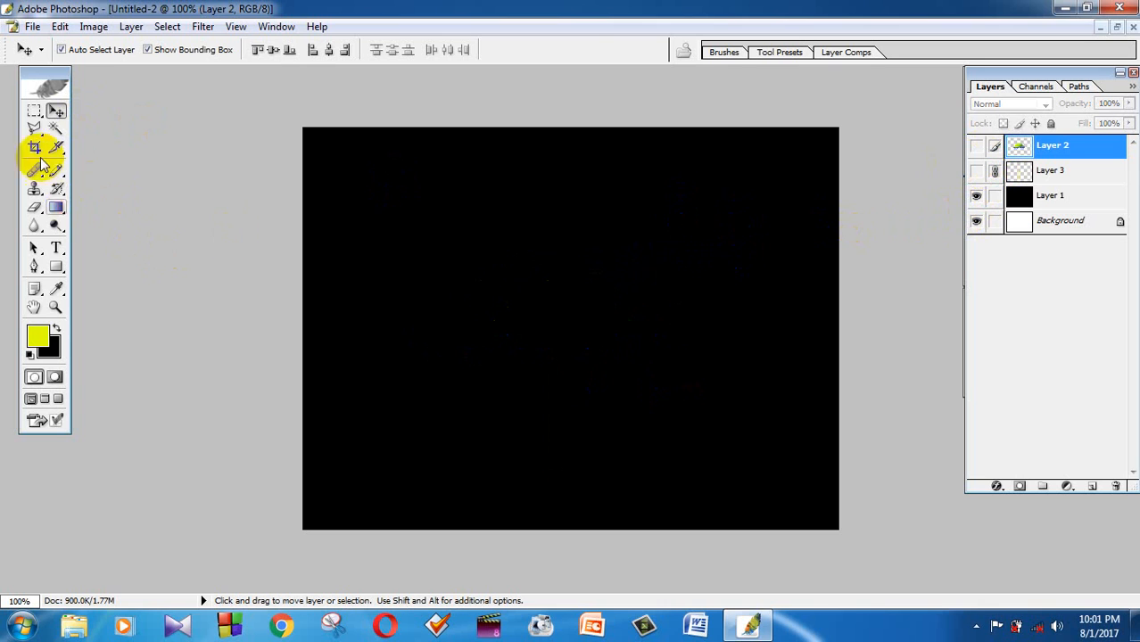
click(34, 111)
drag(355, 201, 731, 441)
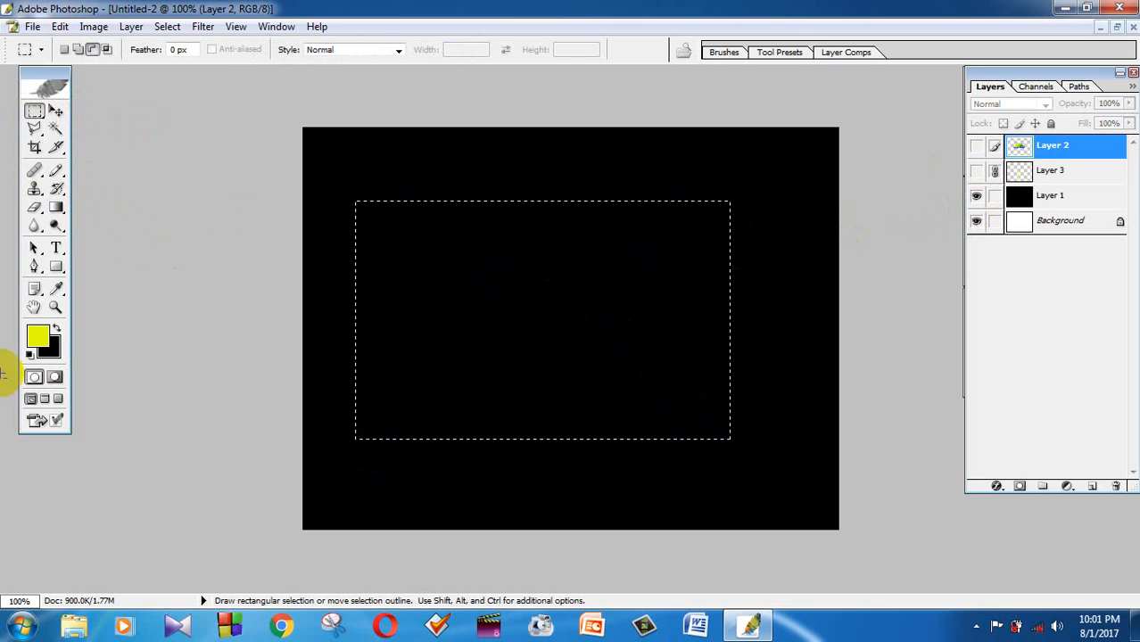
Draw a triangular path with the Pen tool, load it as a selection, and fill it with yellow on a new layer
click(34, 266)
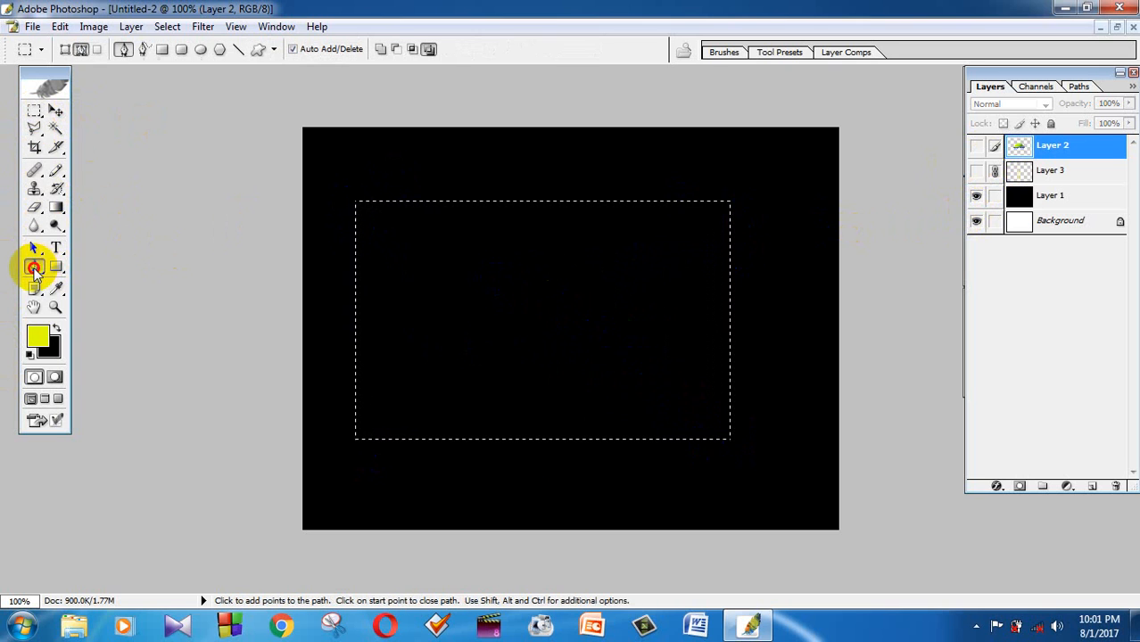
click(81, 49)
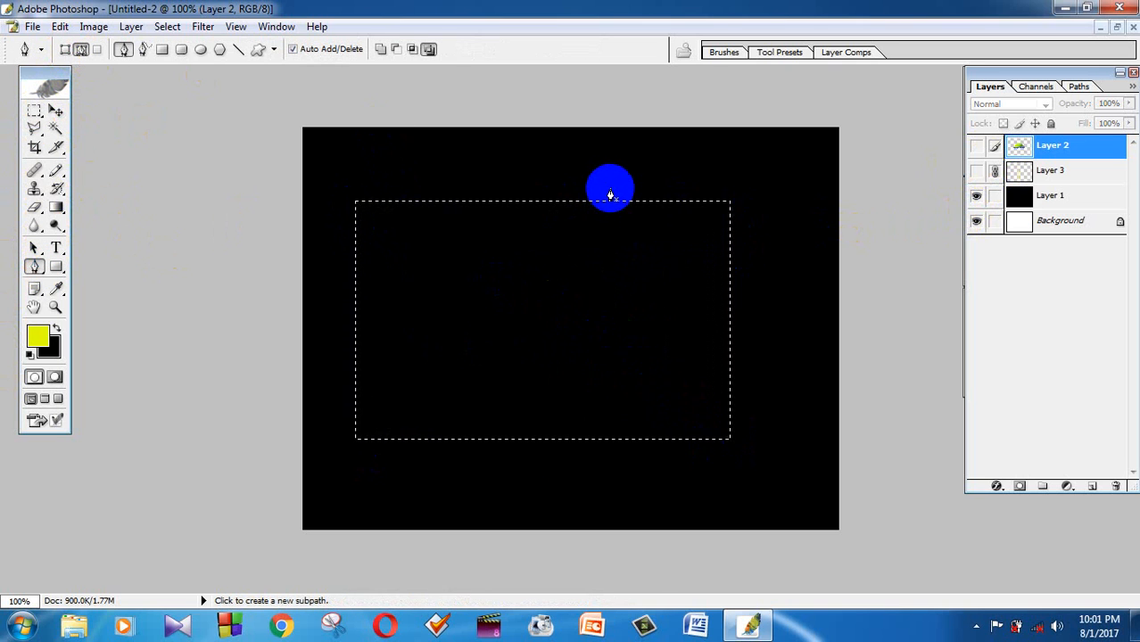
click(607, 190)
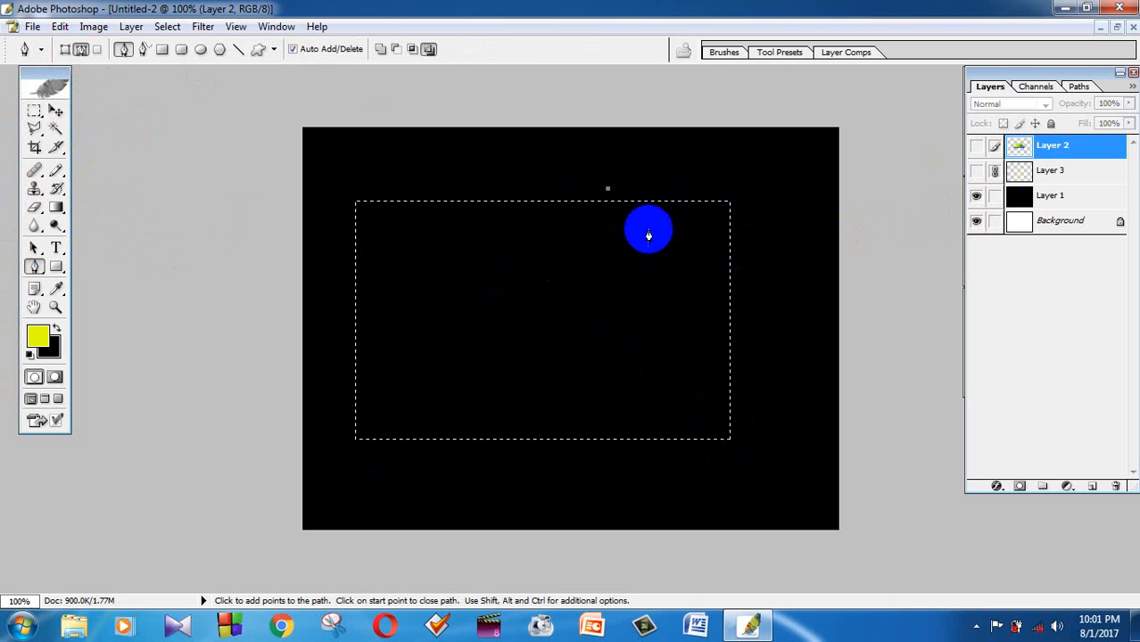
click(768, 311)
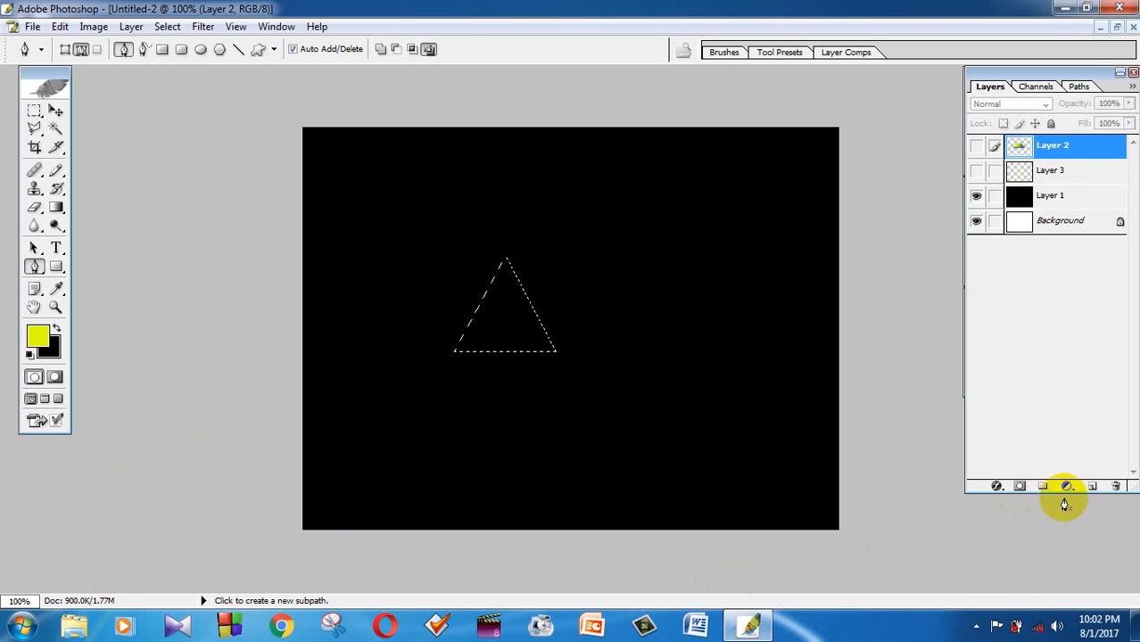
click(1092, 487)
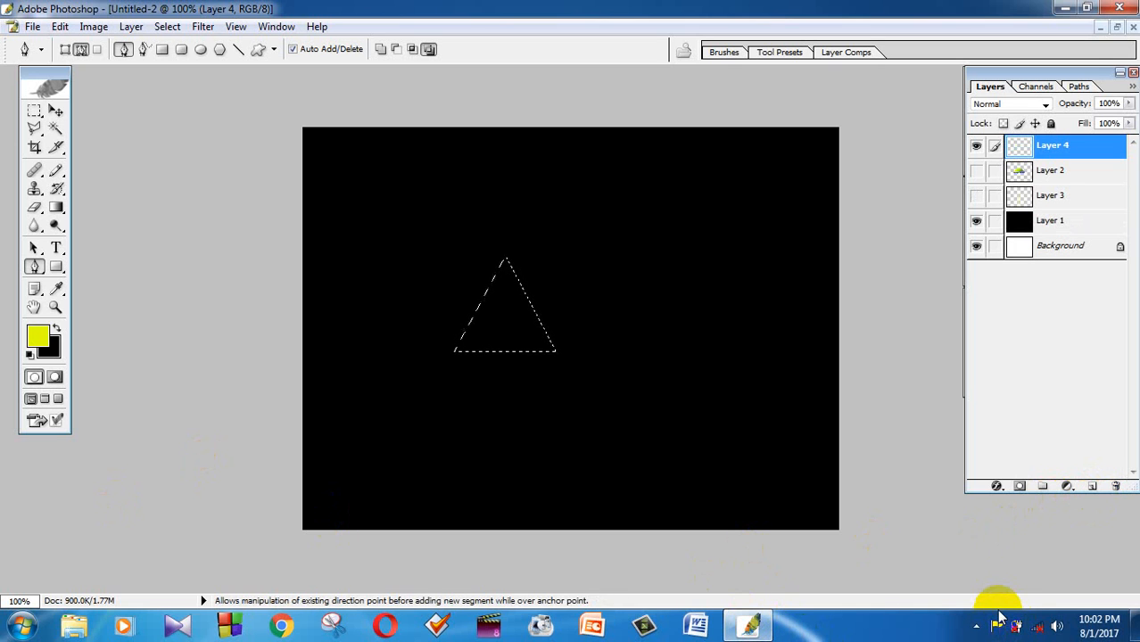
key(alt+BackSpace)
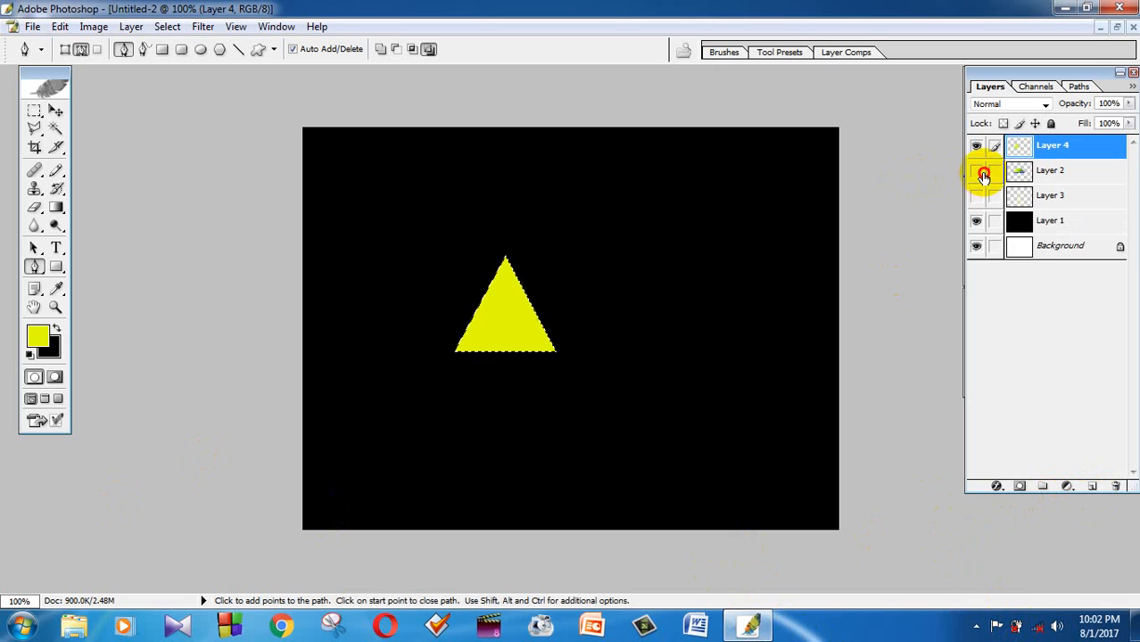
Show Layer 2 and Layer 3, and place the triangle's layer directly below Layer 2
click(975, 169)
click(976, 195)
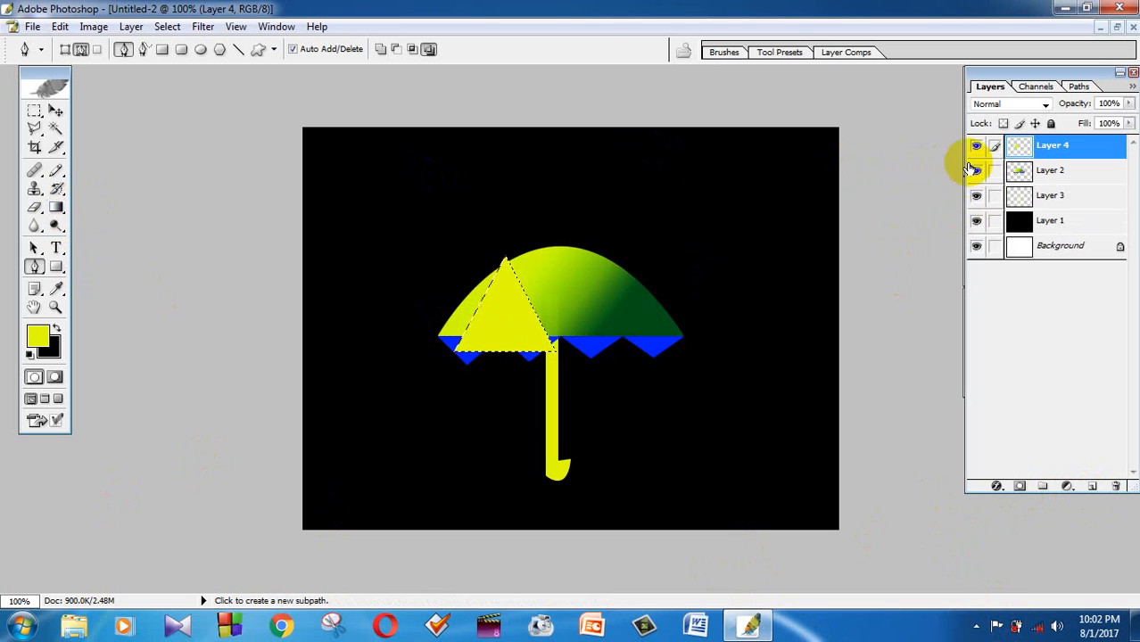
drag(1051, 154, 1049, 175)
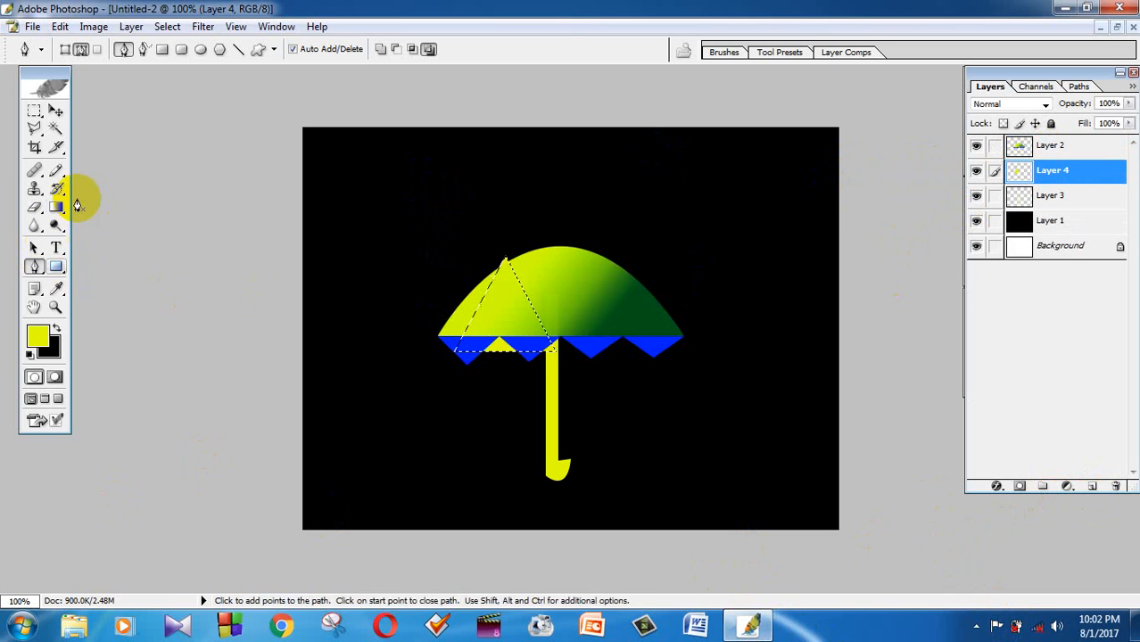
Move the triangle to the dome's peak, recolor it red, and scale it to 40.0% width and 97.3% height as a spike
click(55, 111)
drag(489, 311, 548, 257)
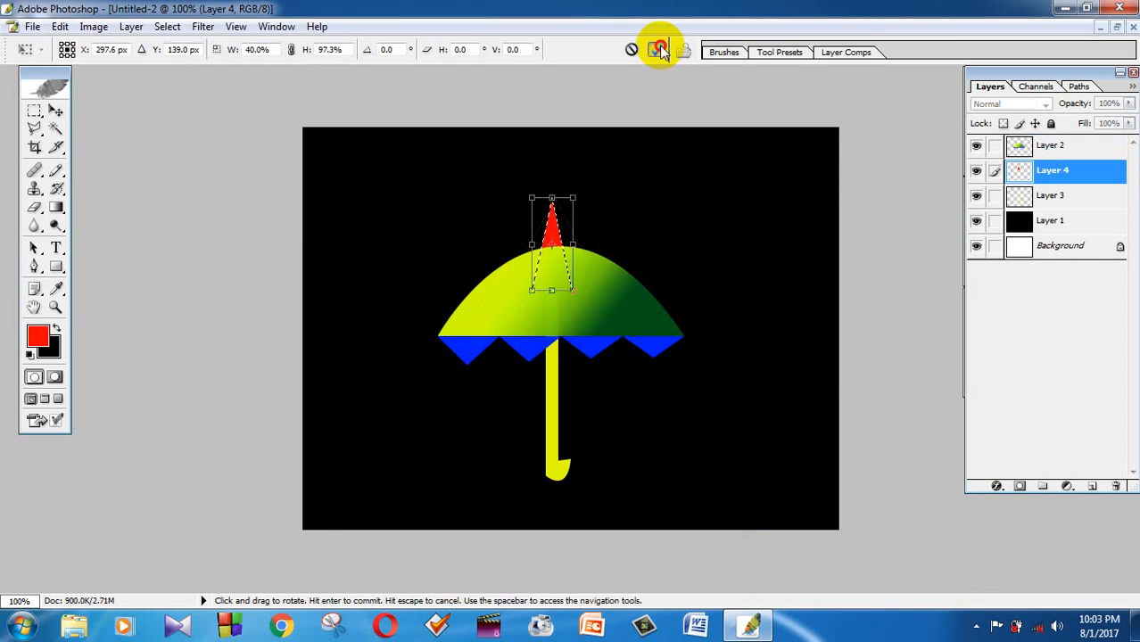
click(667, 49)
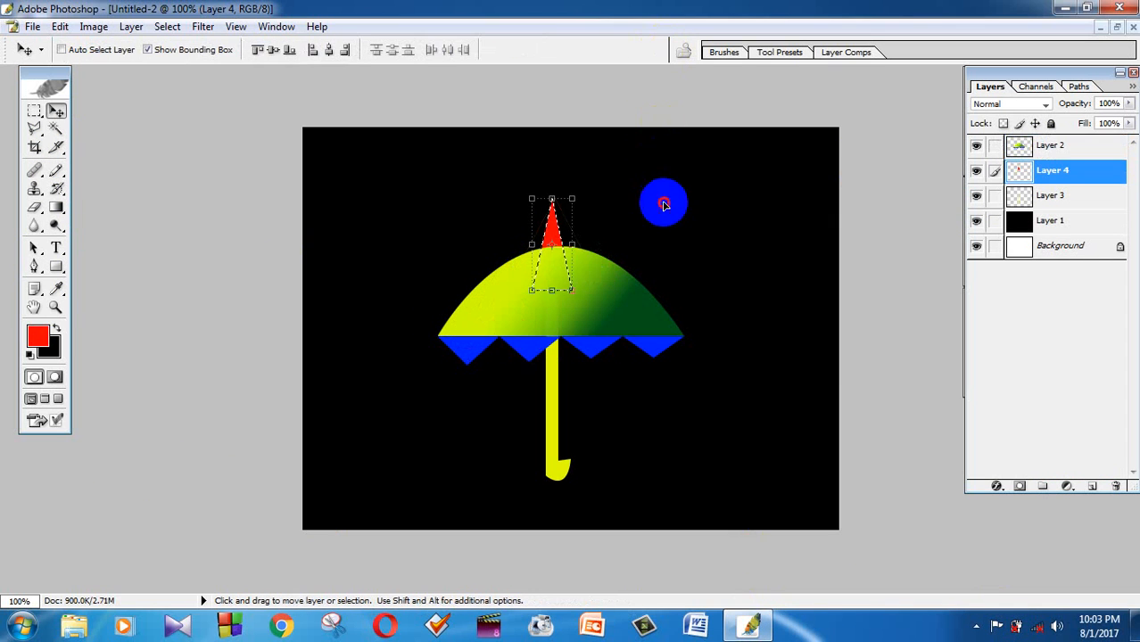
click(56, 129)
key(ctrl+x)
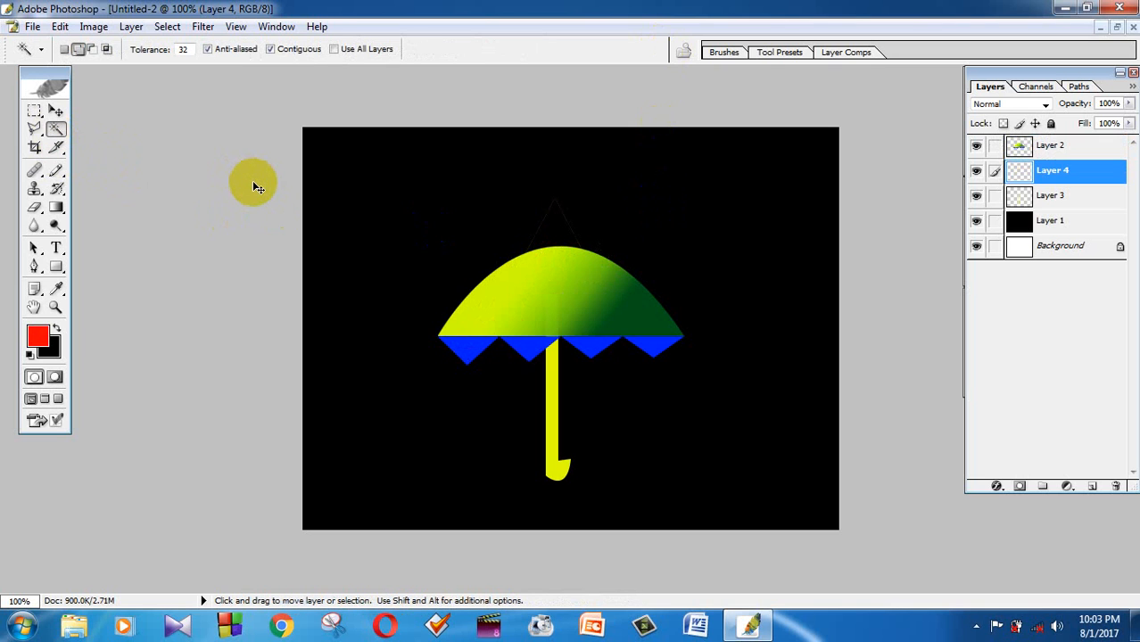
key(ctrl+z)
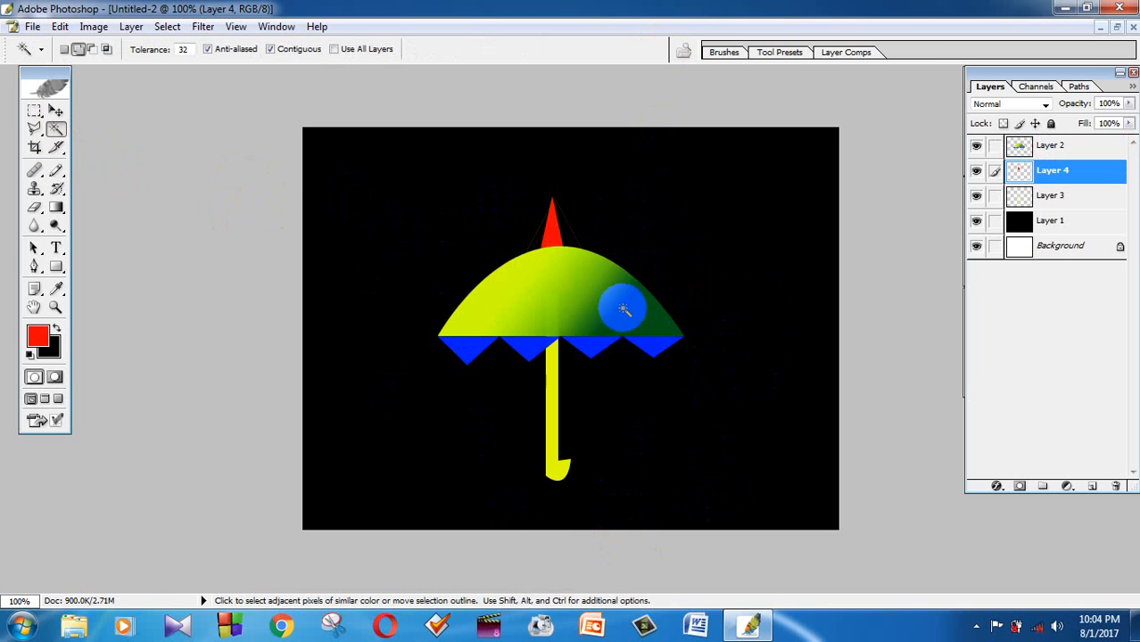
Switch from the Magic Wand to the Pen tool with the spike's layer still active
scroll(636, 325, up, 8)
scroll(637, 326, down, 7)
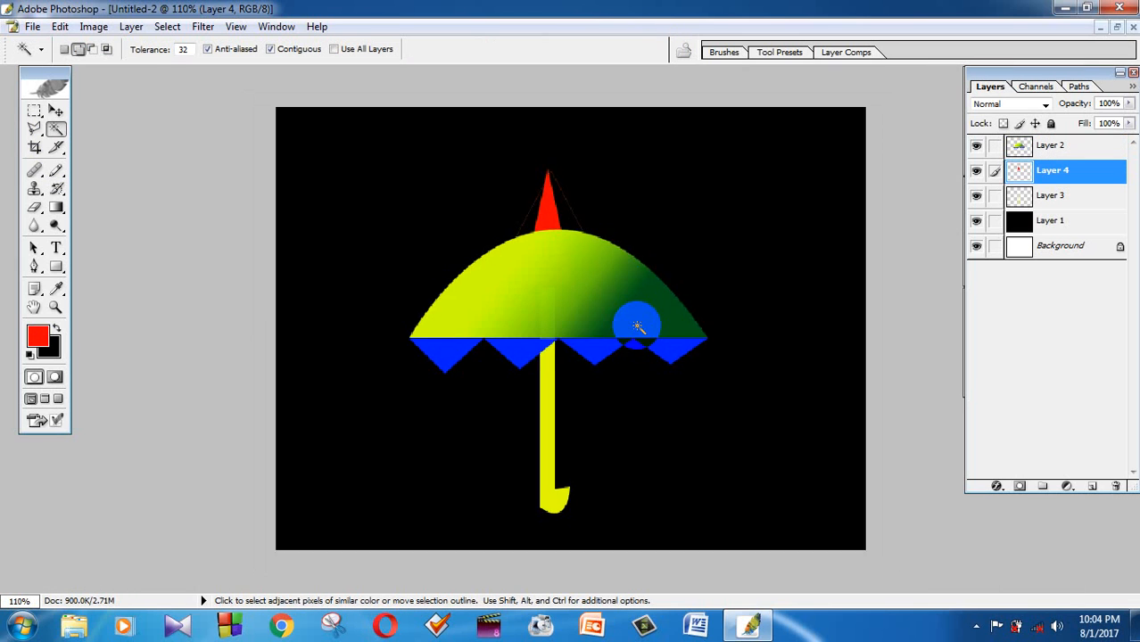
scroll(637, 326, down, 1)
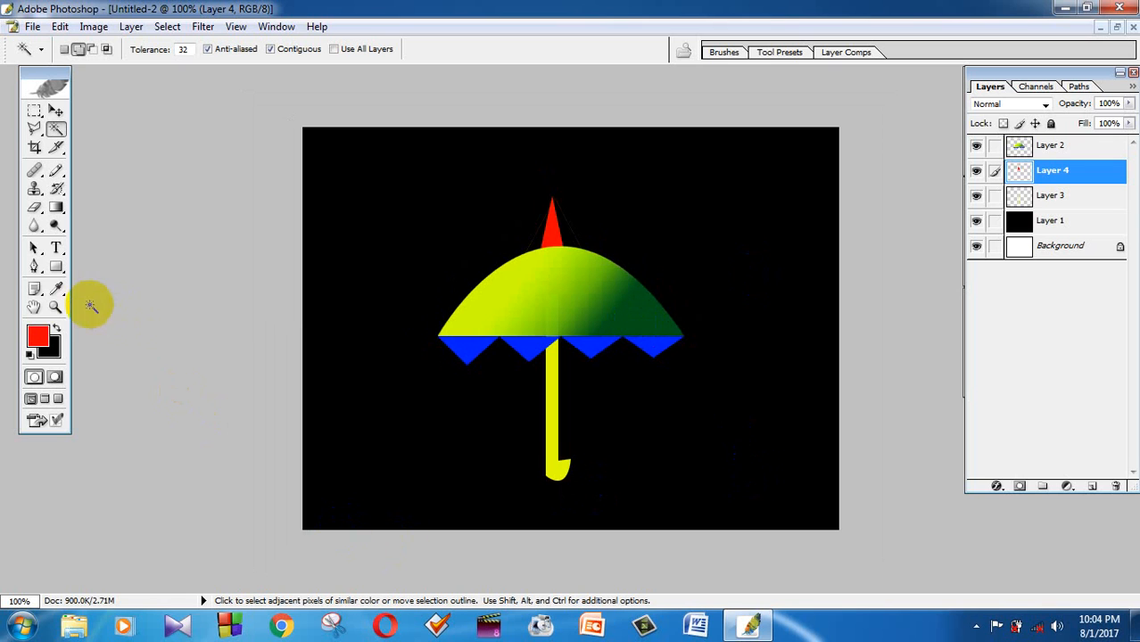
click(33, 267)
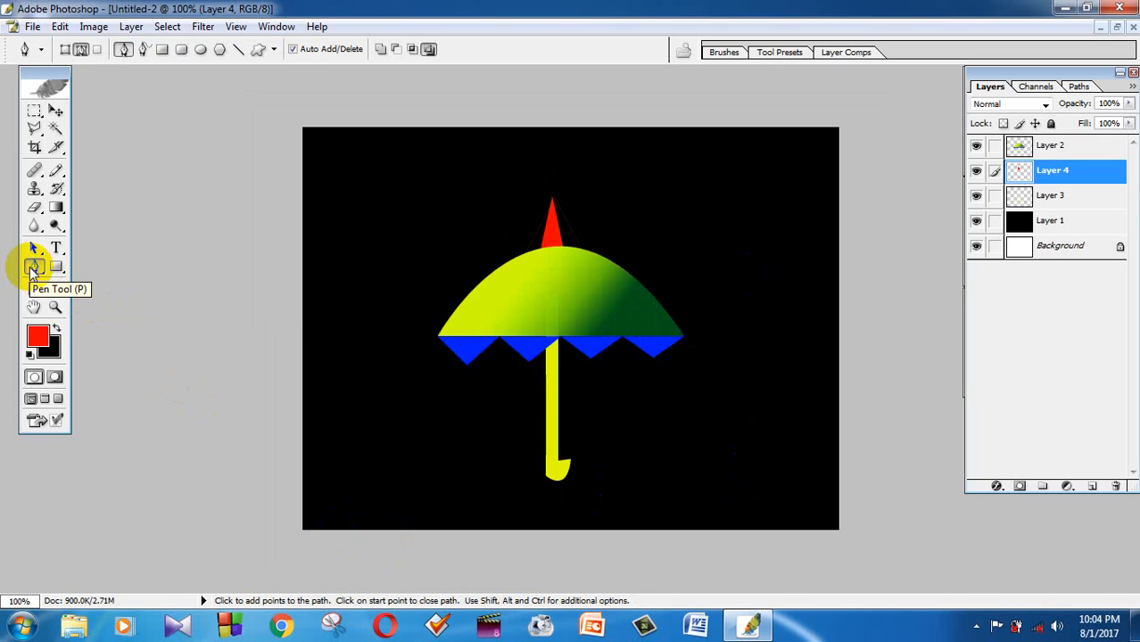
drag(32, 269, 73, 268)
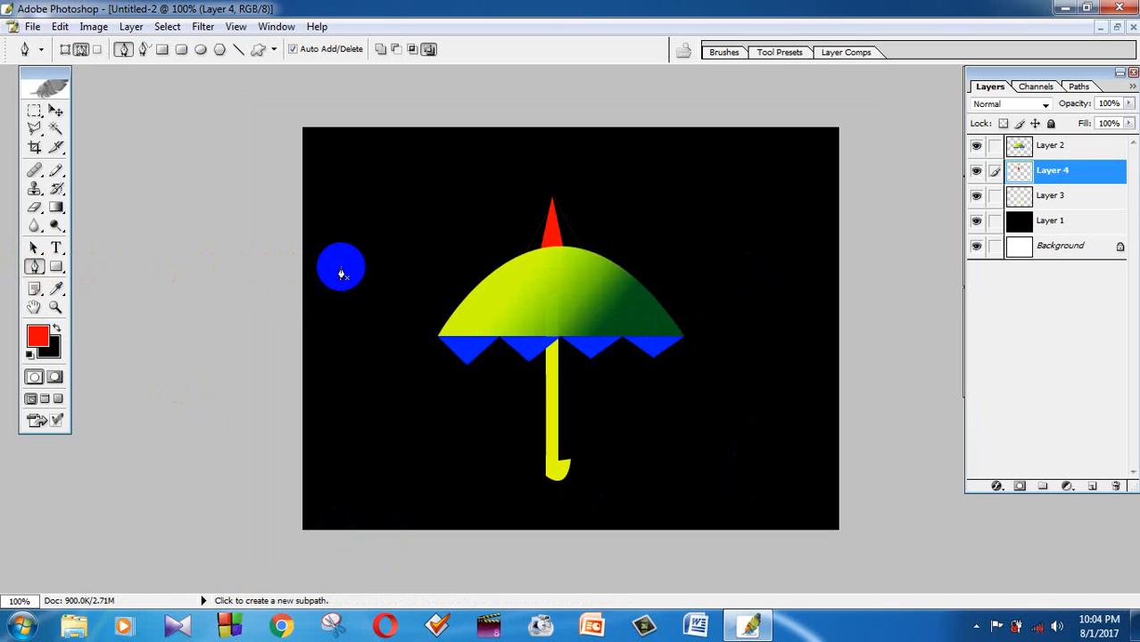